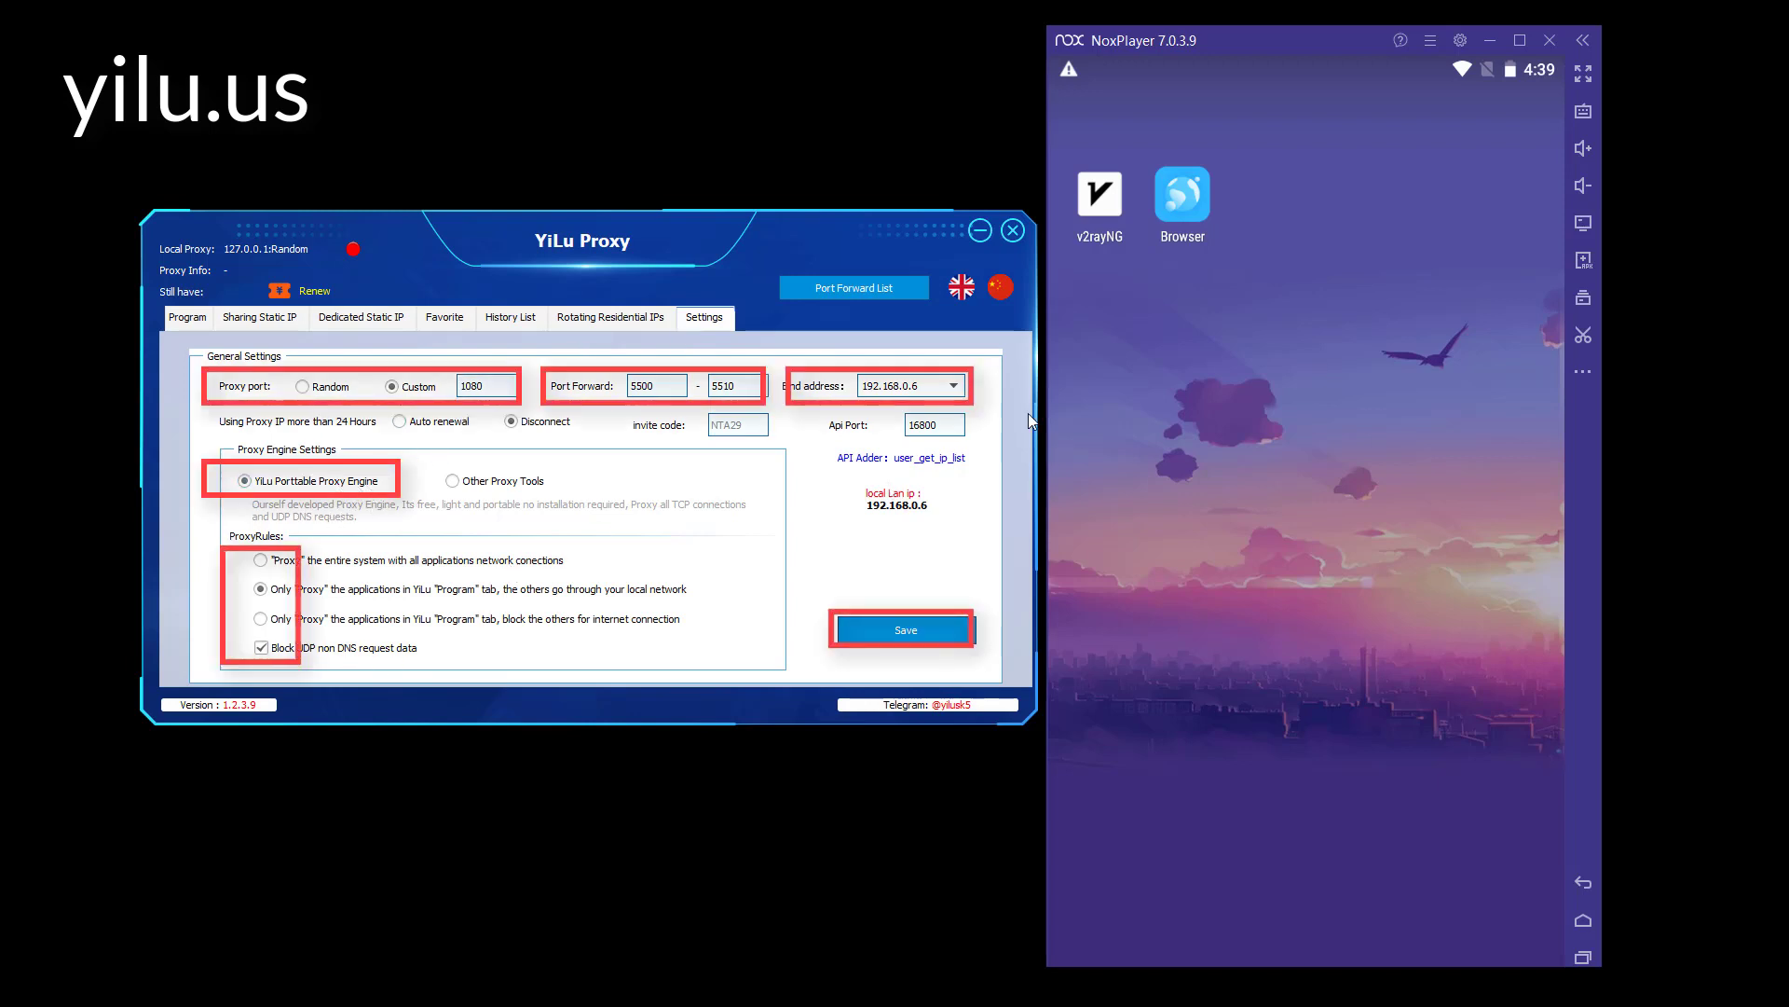
Choose 192.168.0.6 as the bind address in the YiLu Proxy general settings and save them.
{"action": "left_click", "coordinate": [876, 390]}
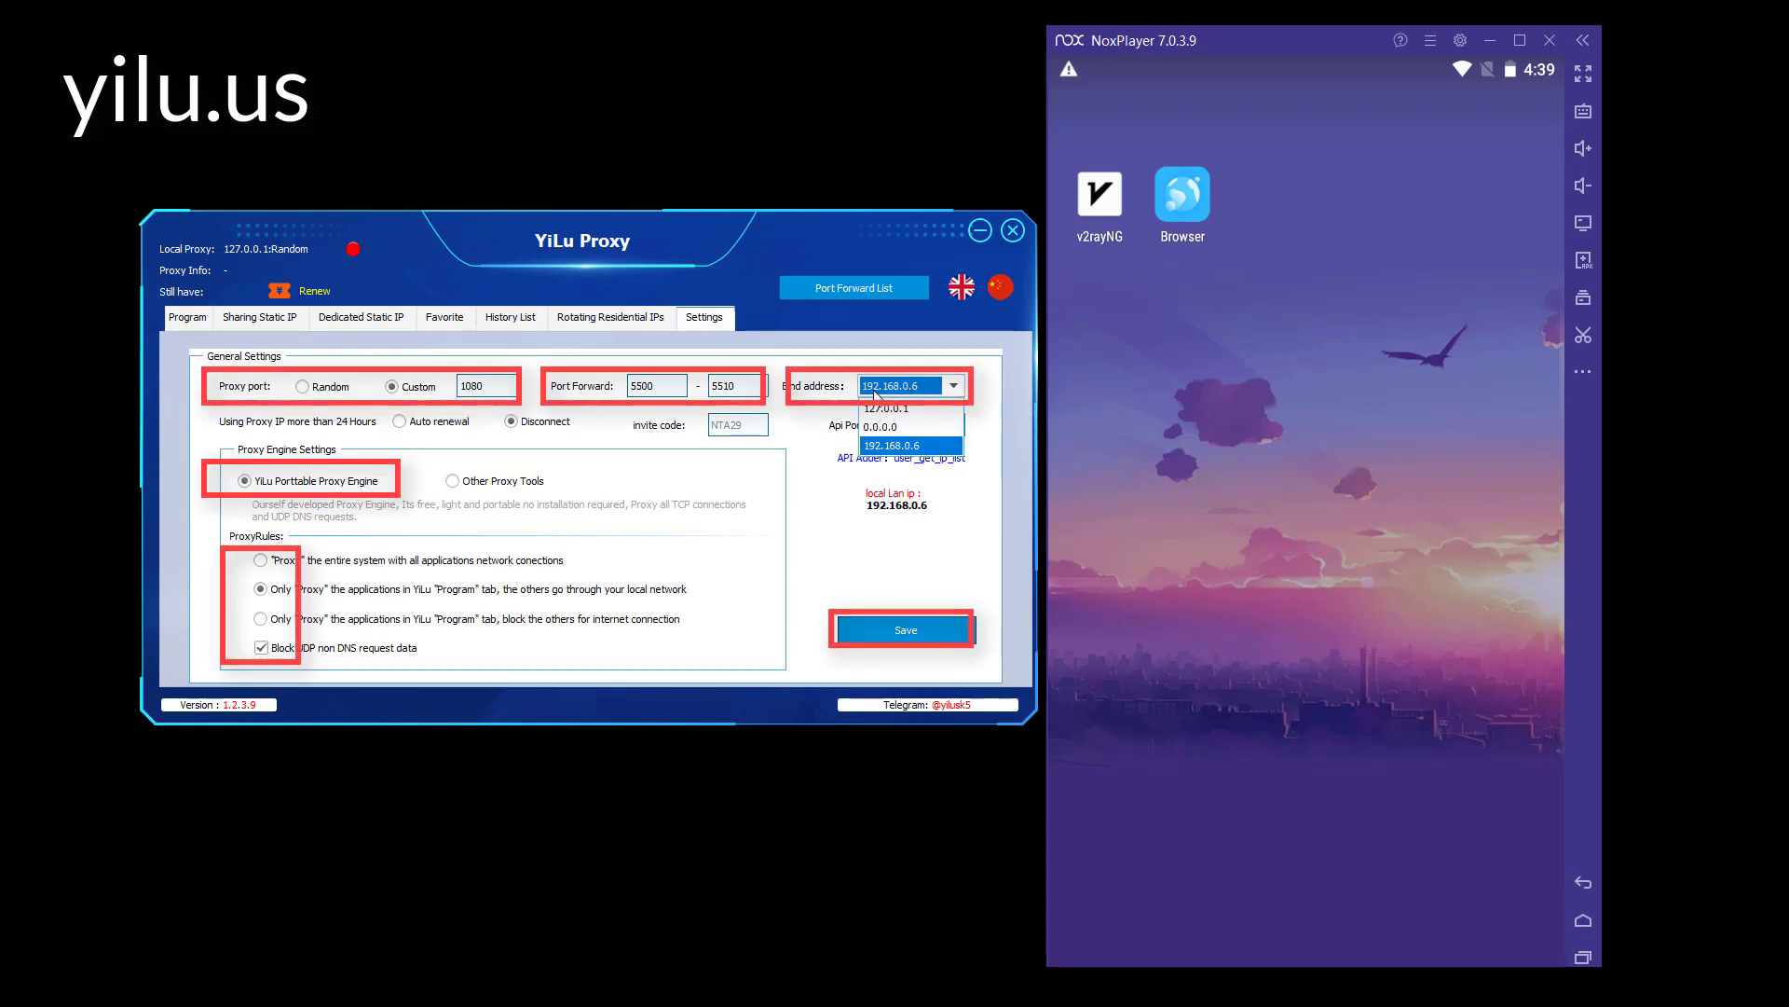
{"action": "left_click", "coordinate": [876, 391]}
{"action": "left_click", "coordinate": [906, 630]}
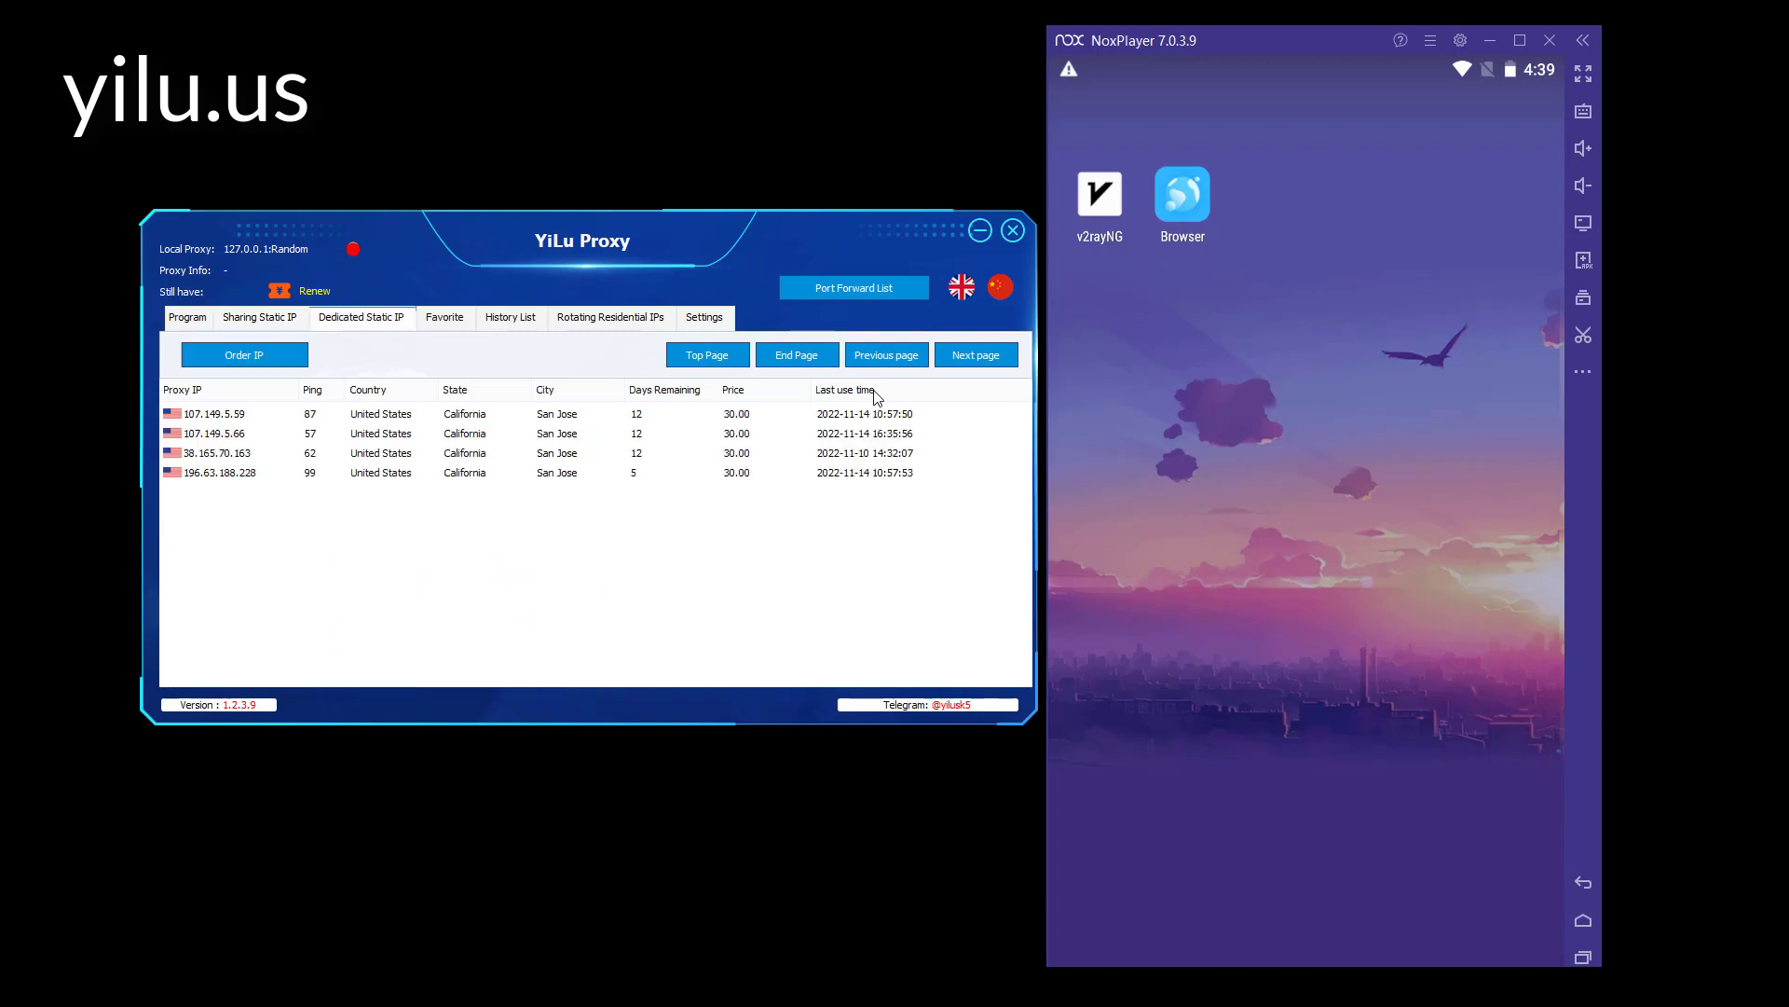
Forward the dedicated static IP 38.165.70.163 to port 5500.
{"action": "mouse_move", "coordinate": [275, 519]}
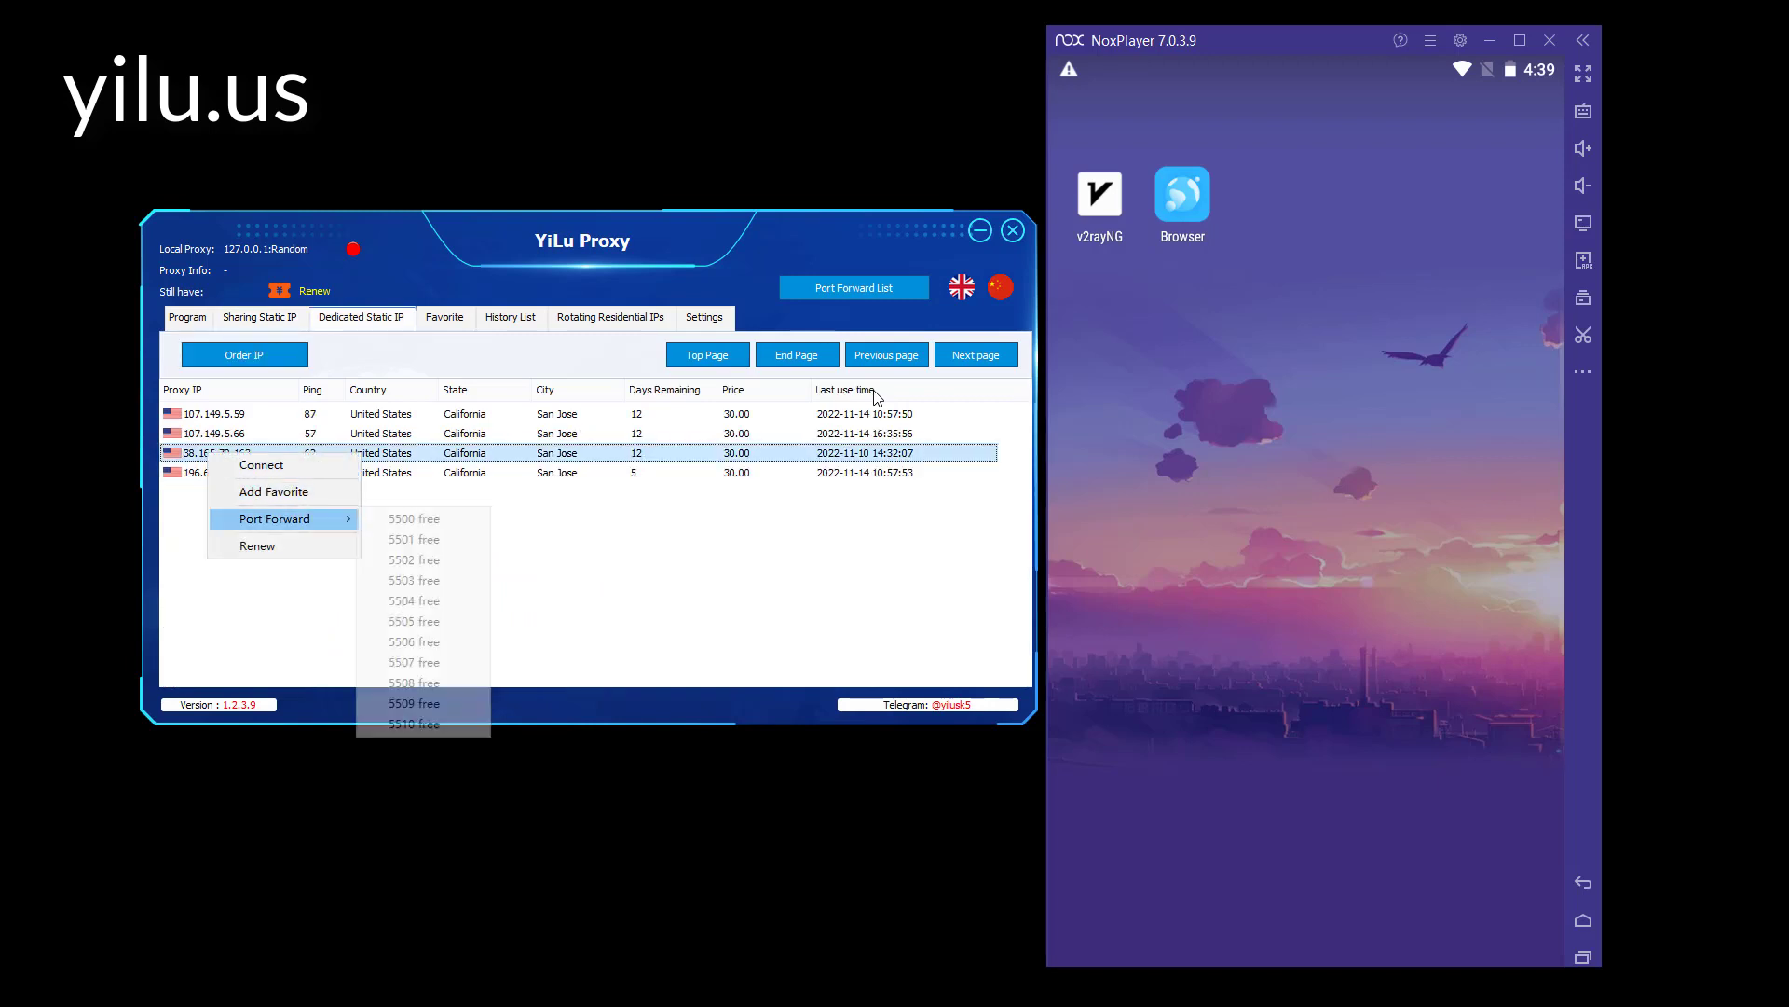
{"action": "left_click", "coordinate": [416, 520]}
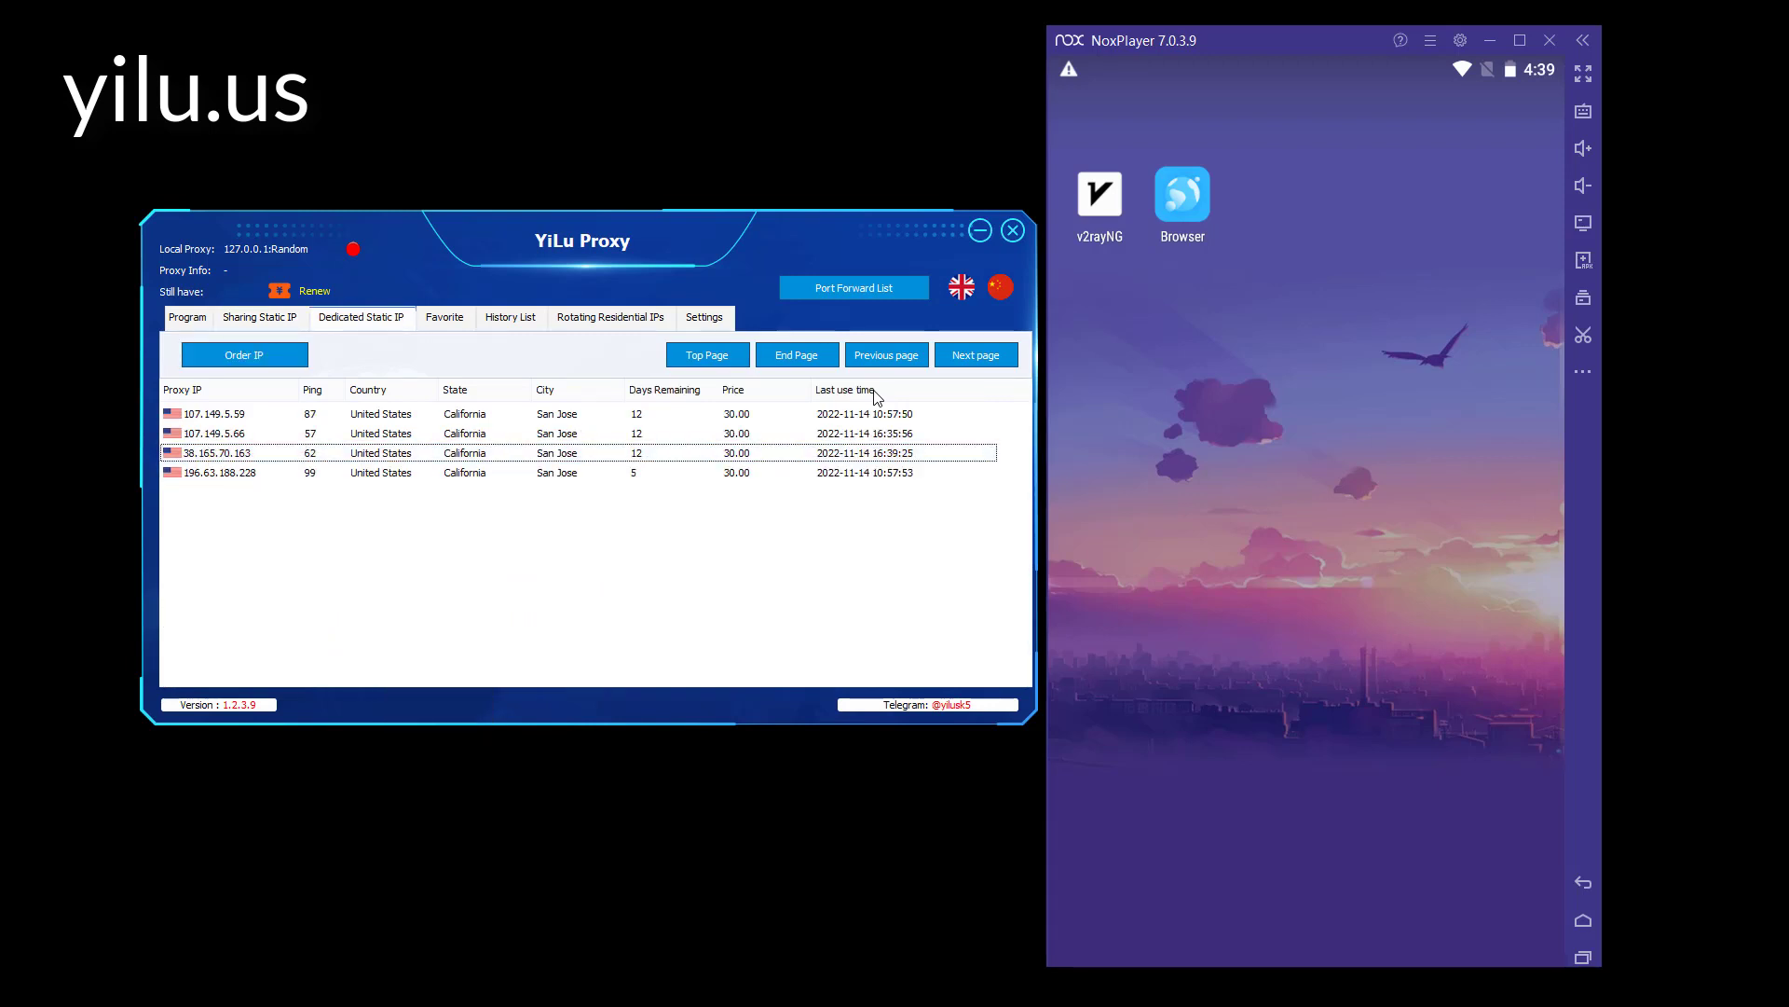
Open v2rayNG in the emulator and create a manual Socks configuration with the remarks yiluproxy.
{"action": "left_click", "coordinate": [1109, 197]}
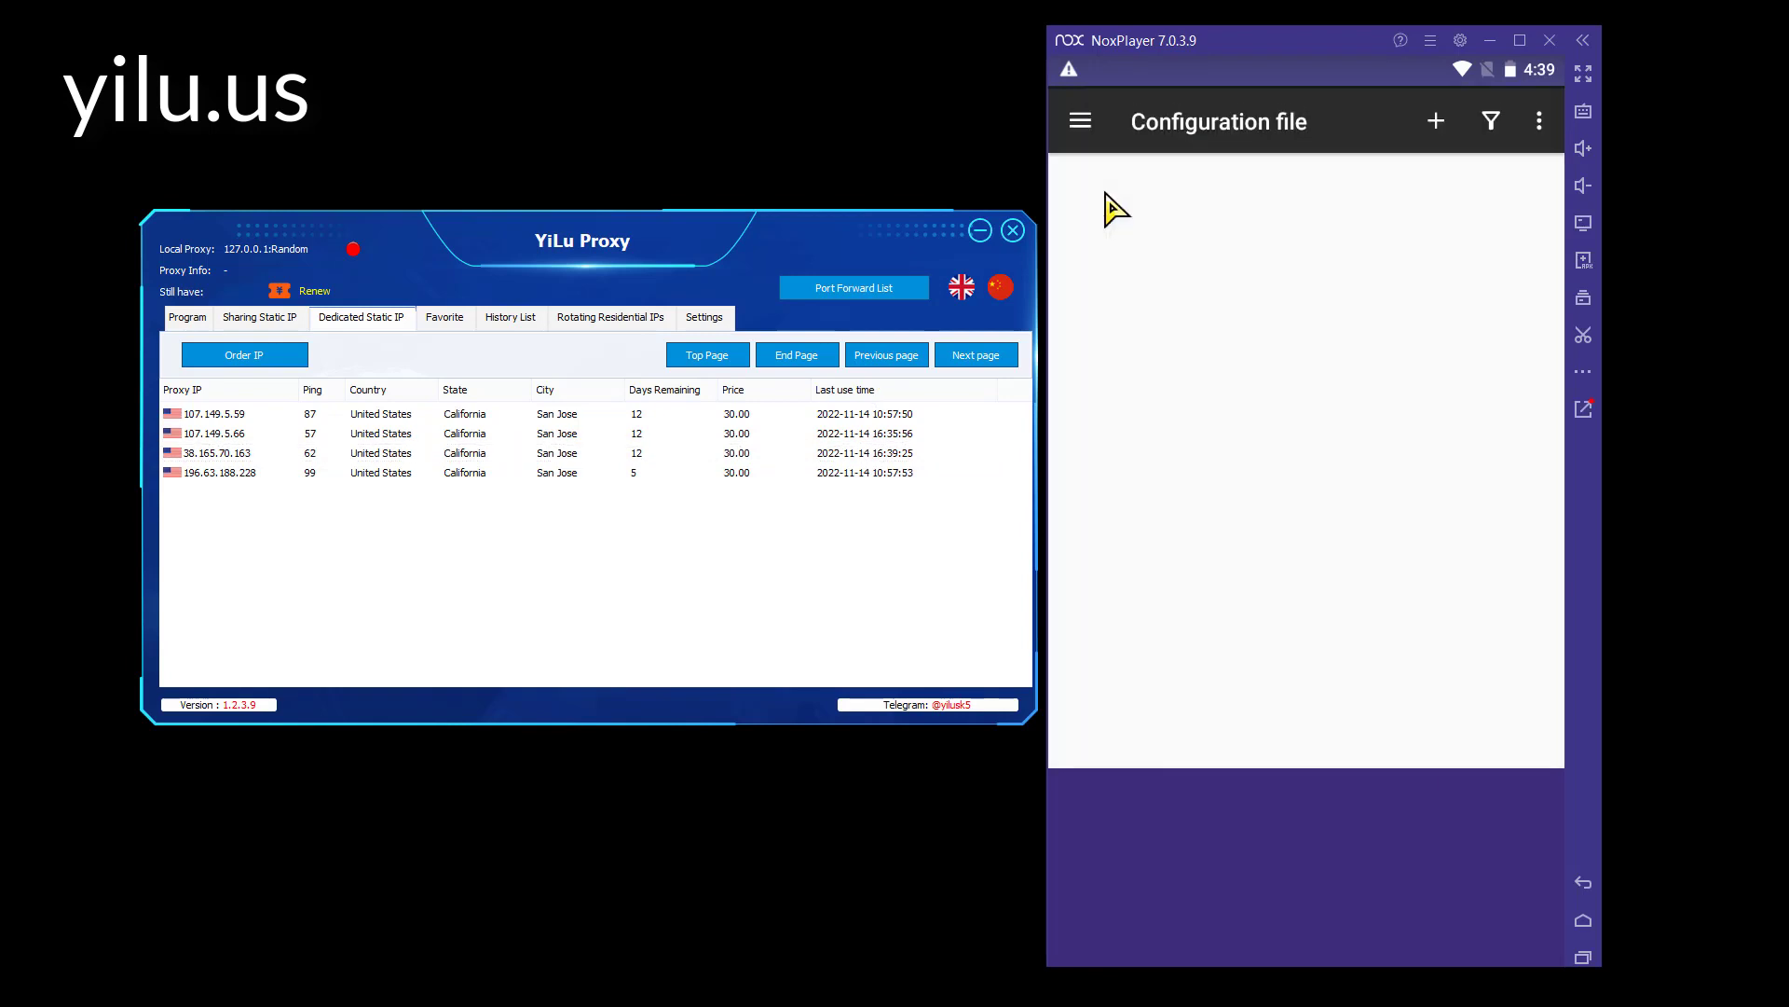
{"action": "left_click", "coordinate": [1438, 119]}
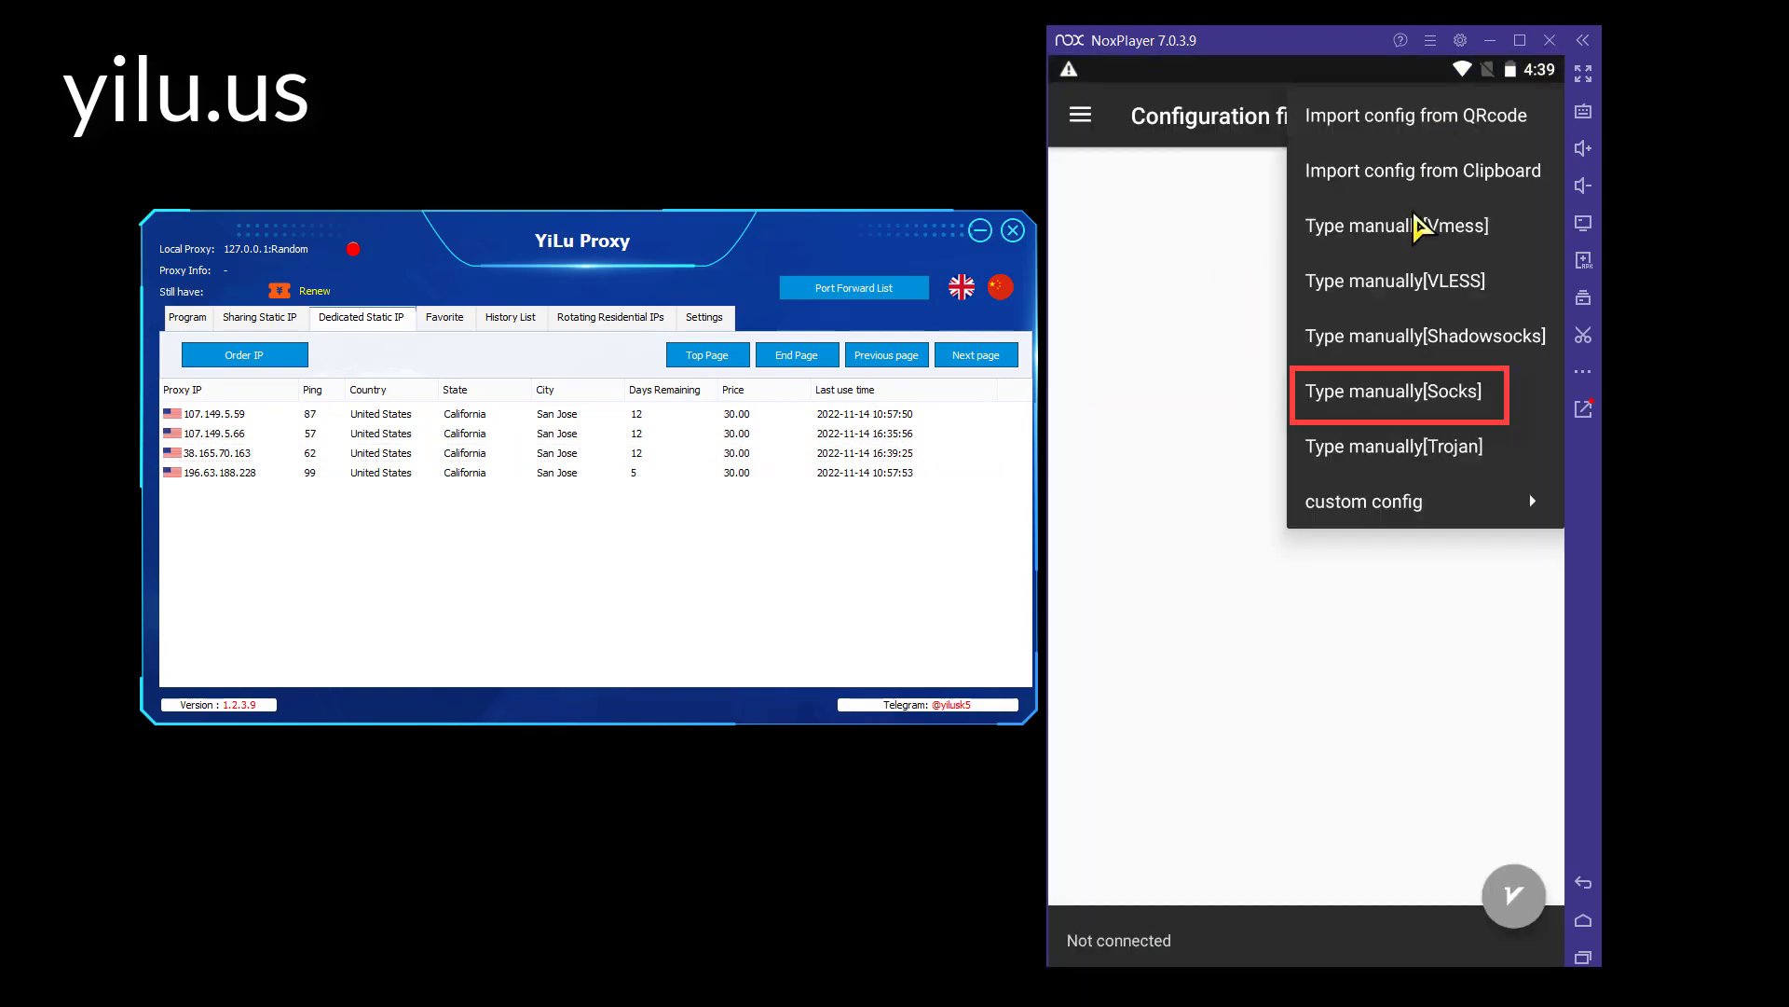
{"action": "left_click", "coordinate": [1386, 398]}
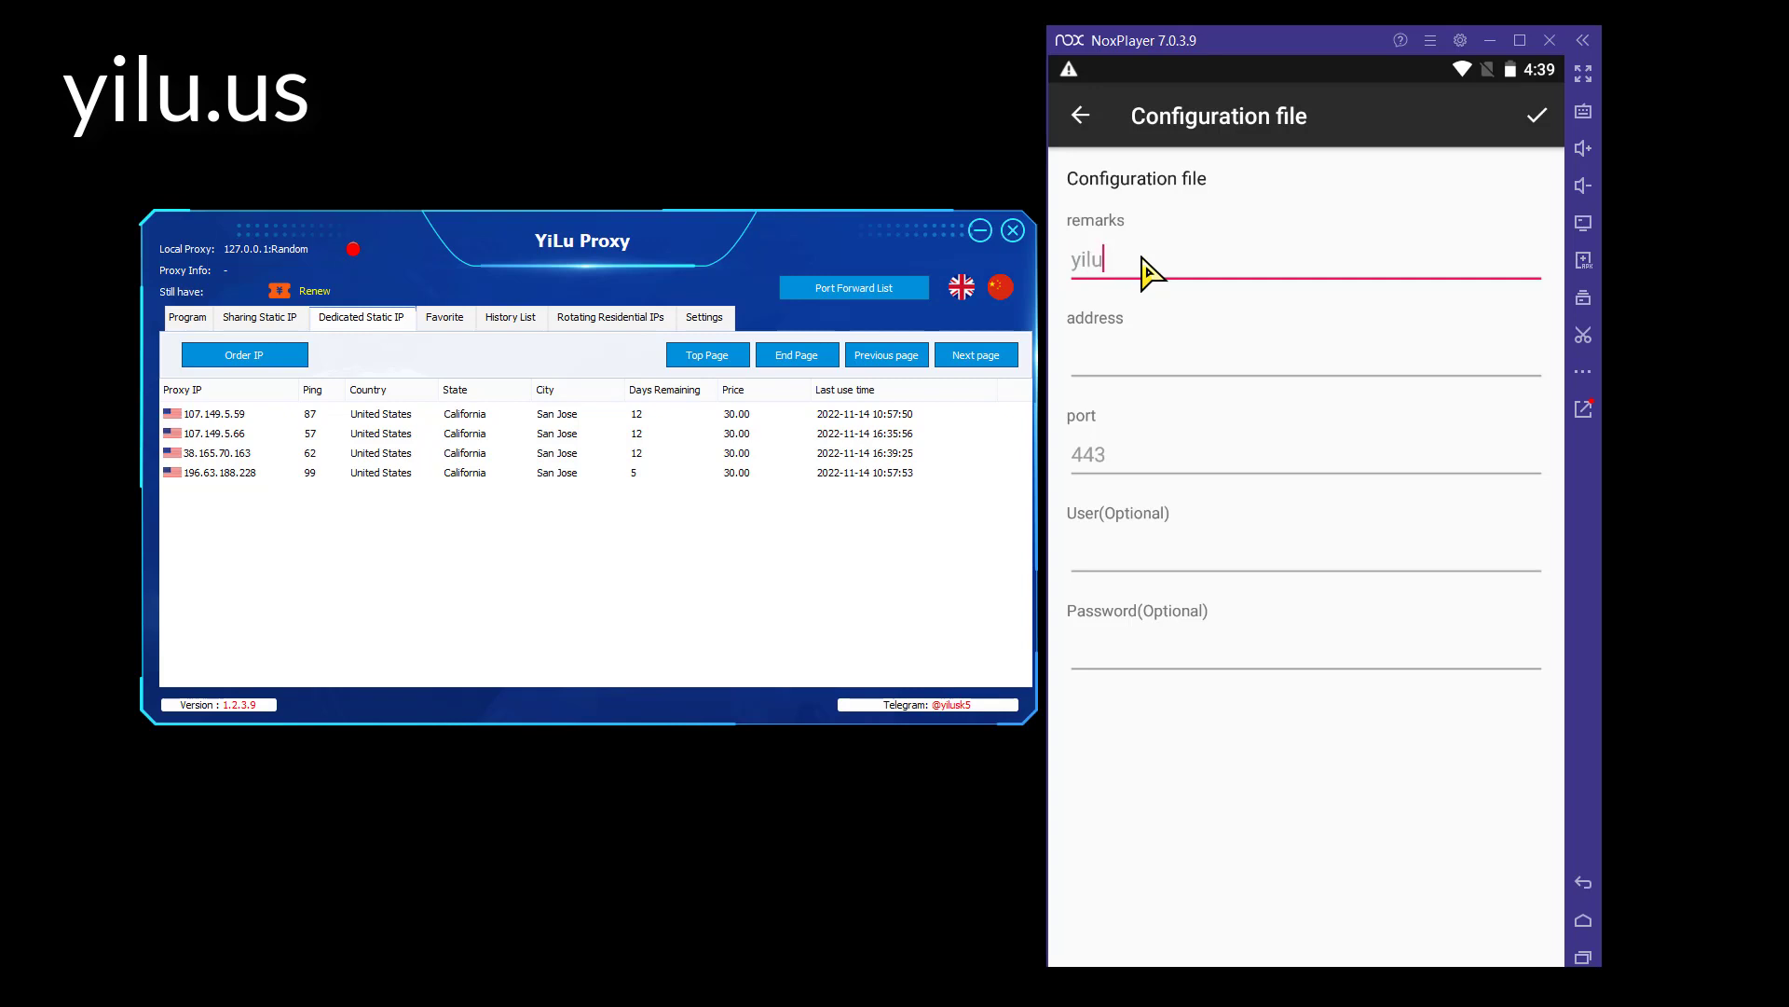
Look up the bind address in the YiLu Proxy settings and enter 192.168.0.6 as the Socks configuration's address.
{"action": "left_click", "coordinate": [1100, 370]}
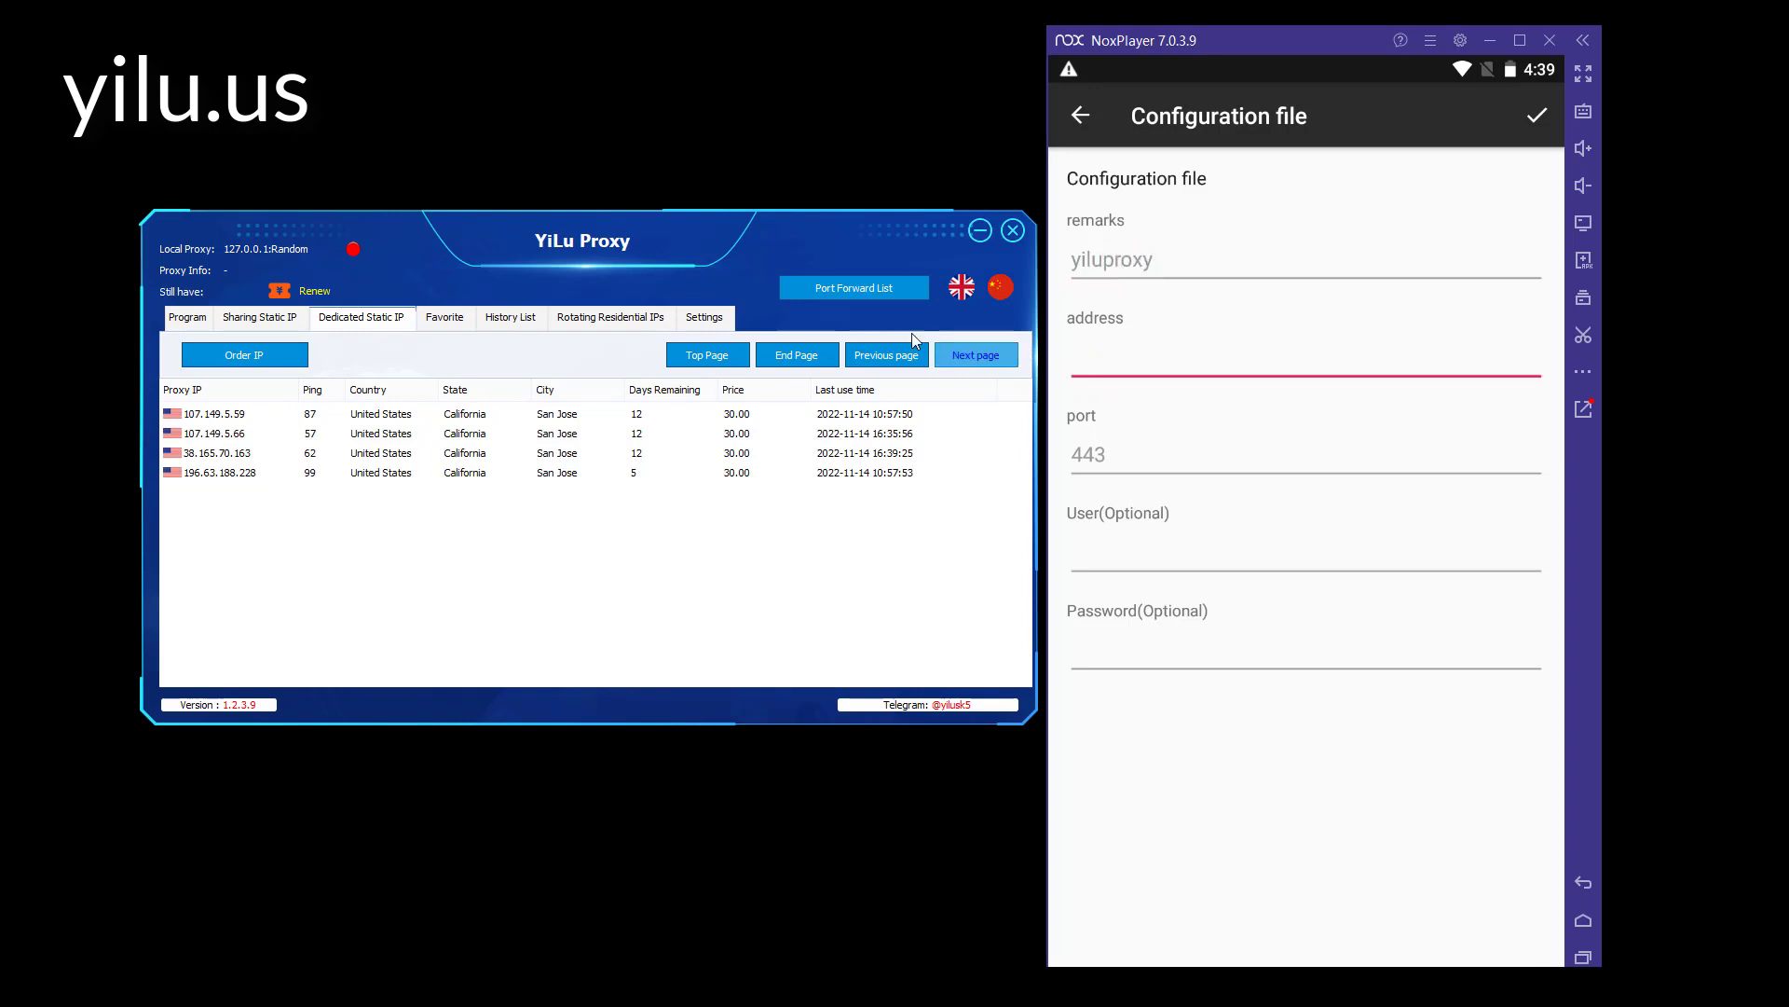
{"action": "left_click", "coordinate": [701, 321]}
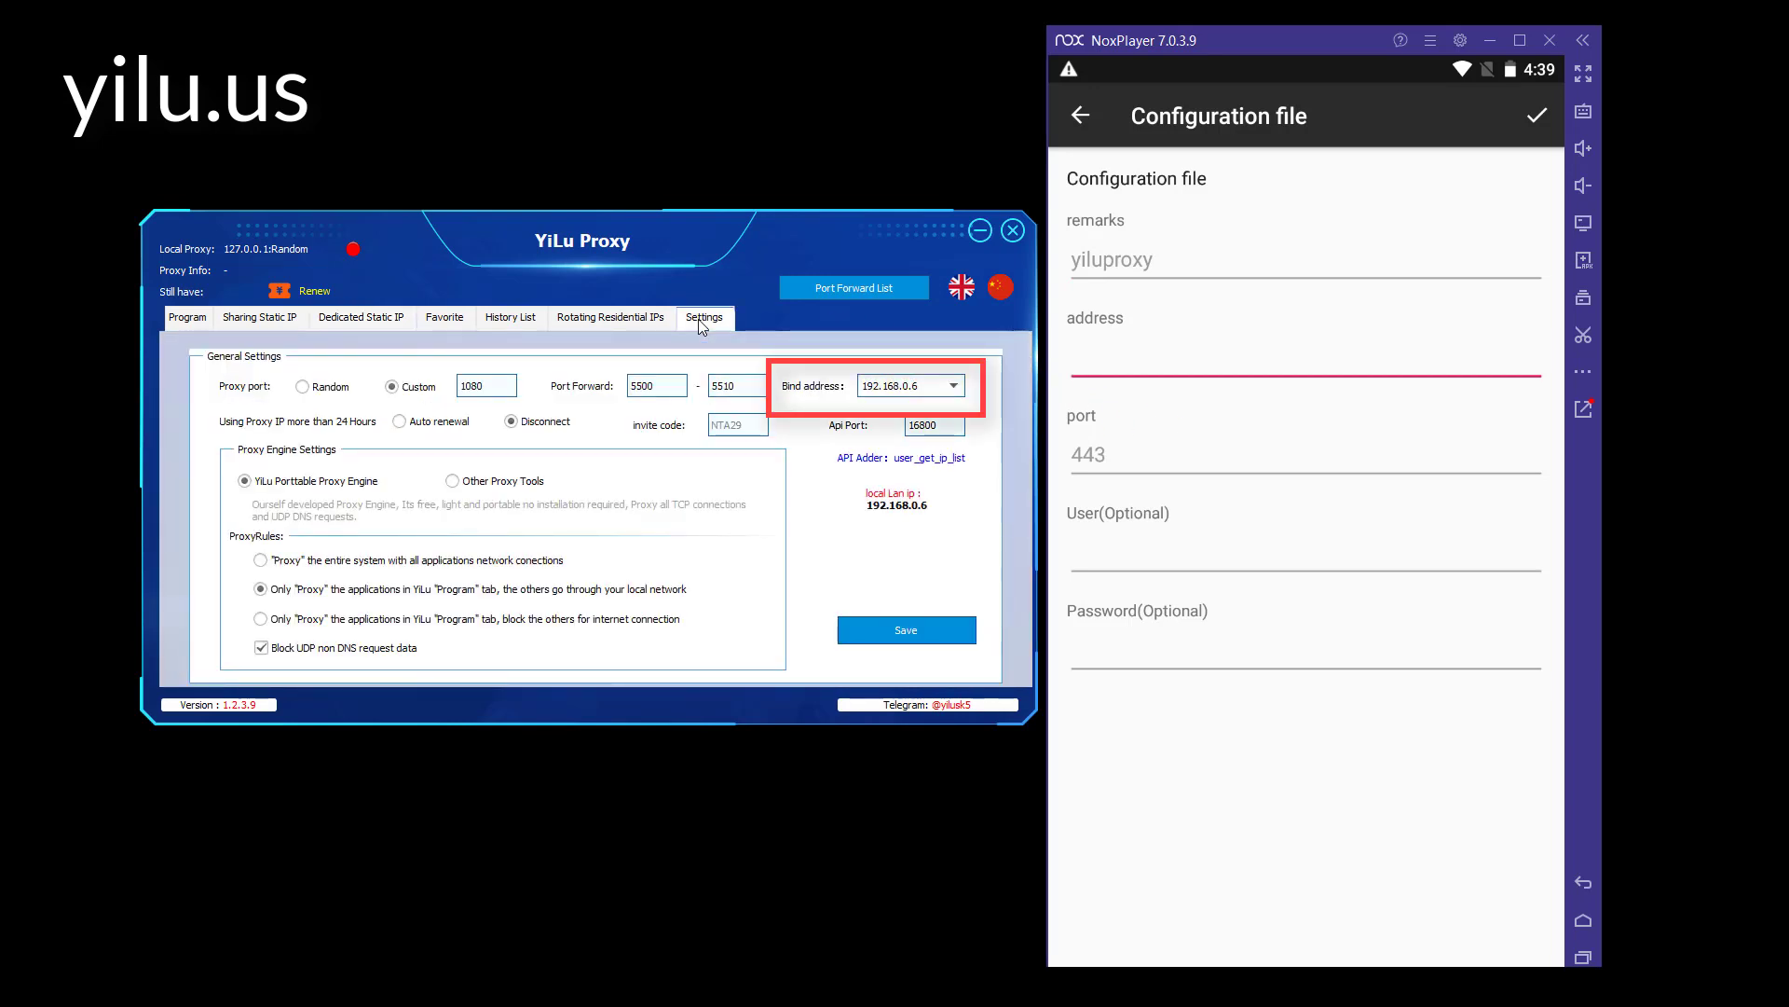
{"action": "left_click", "coordinate": [1162, 367]}
{"action": "type", "text": "19"}
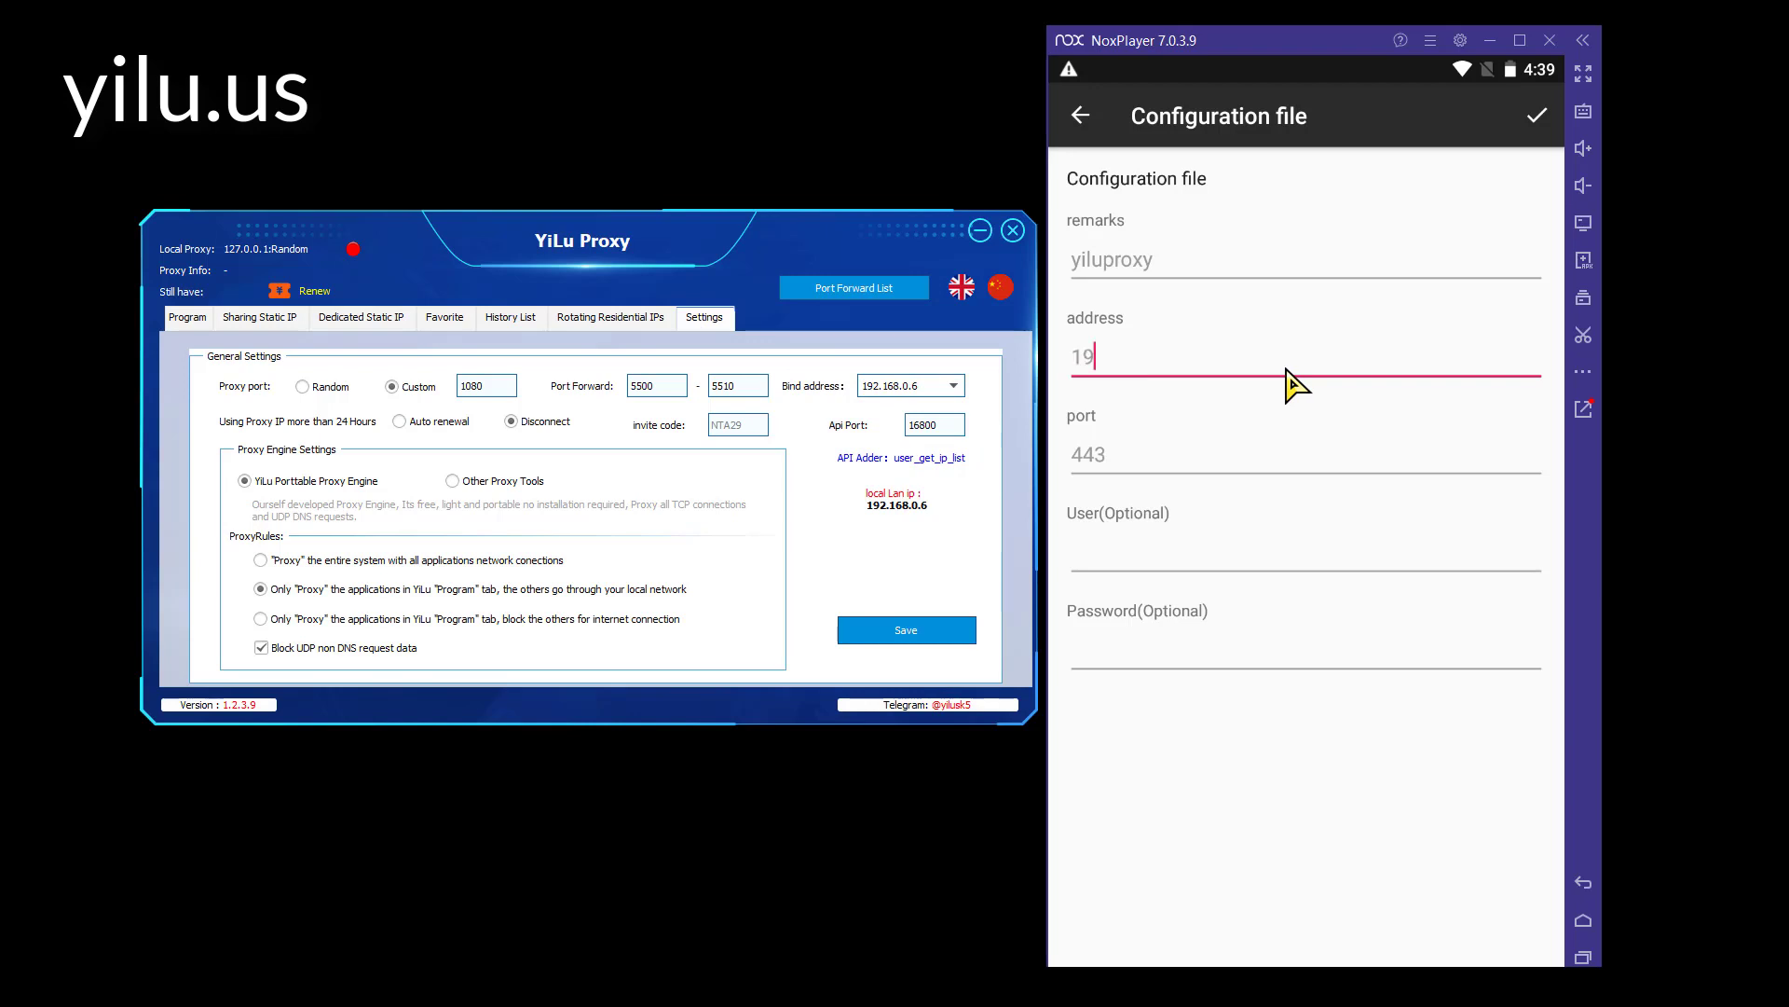
{"action": "type", "text": "2.168.0.6"}
{"action": "left_click", "coordinate": [1191, 459]}
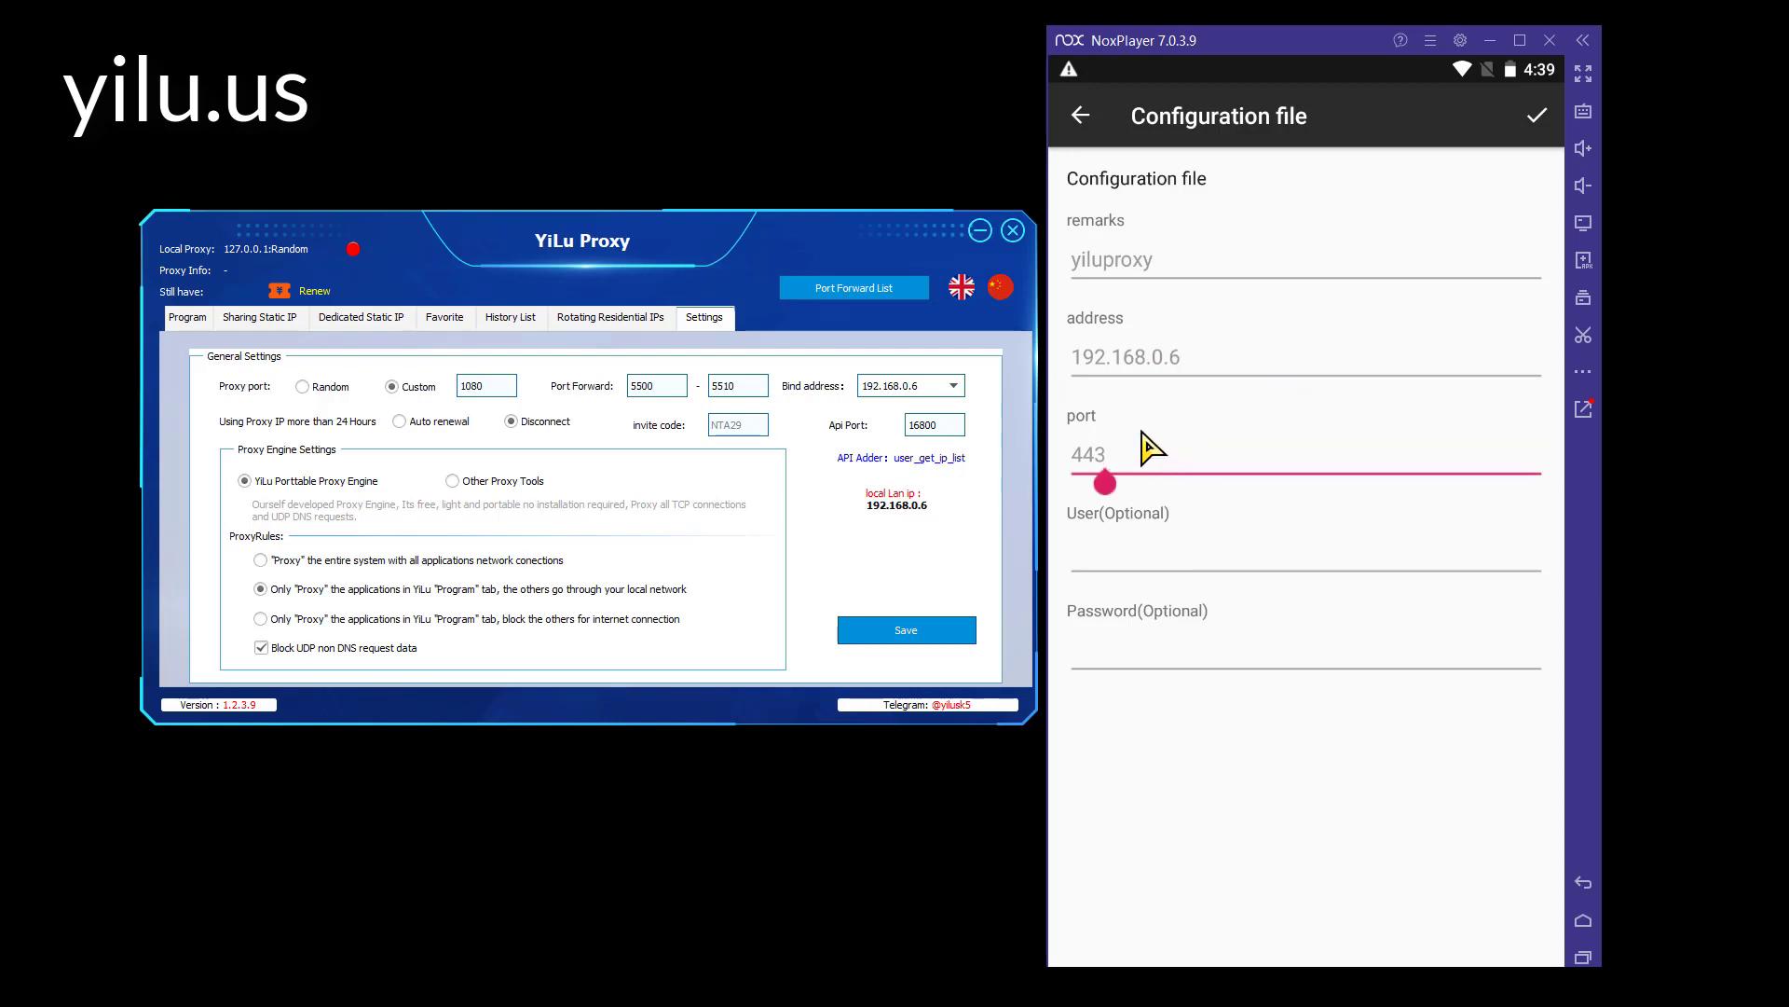
Consult the port forward list, set the Socks configuration's port to 5500 and save the configuration.
{"action": "left_click", "coordinate": [885, 290]}
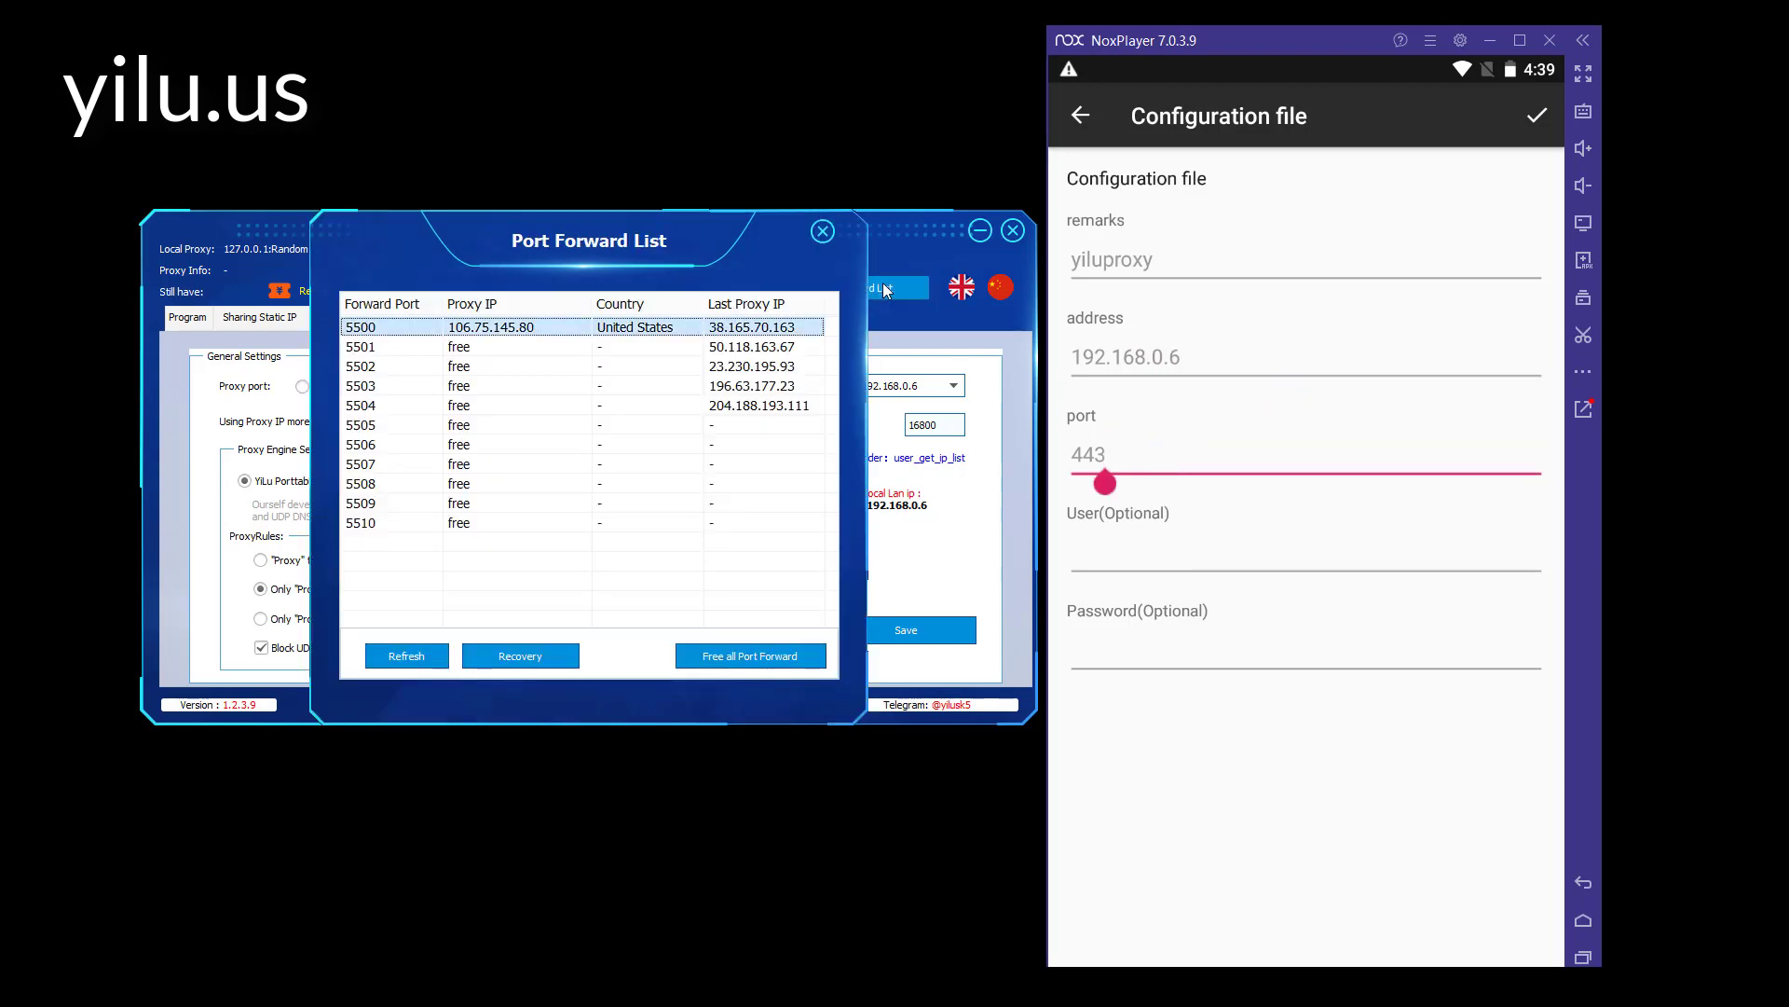
{"action": "key", "text": "Down"}
{"action": "key", "text": "Down"}
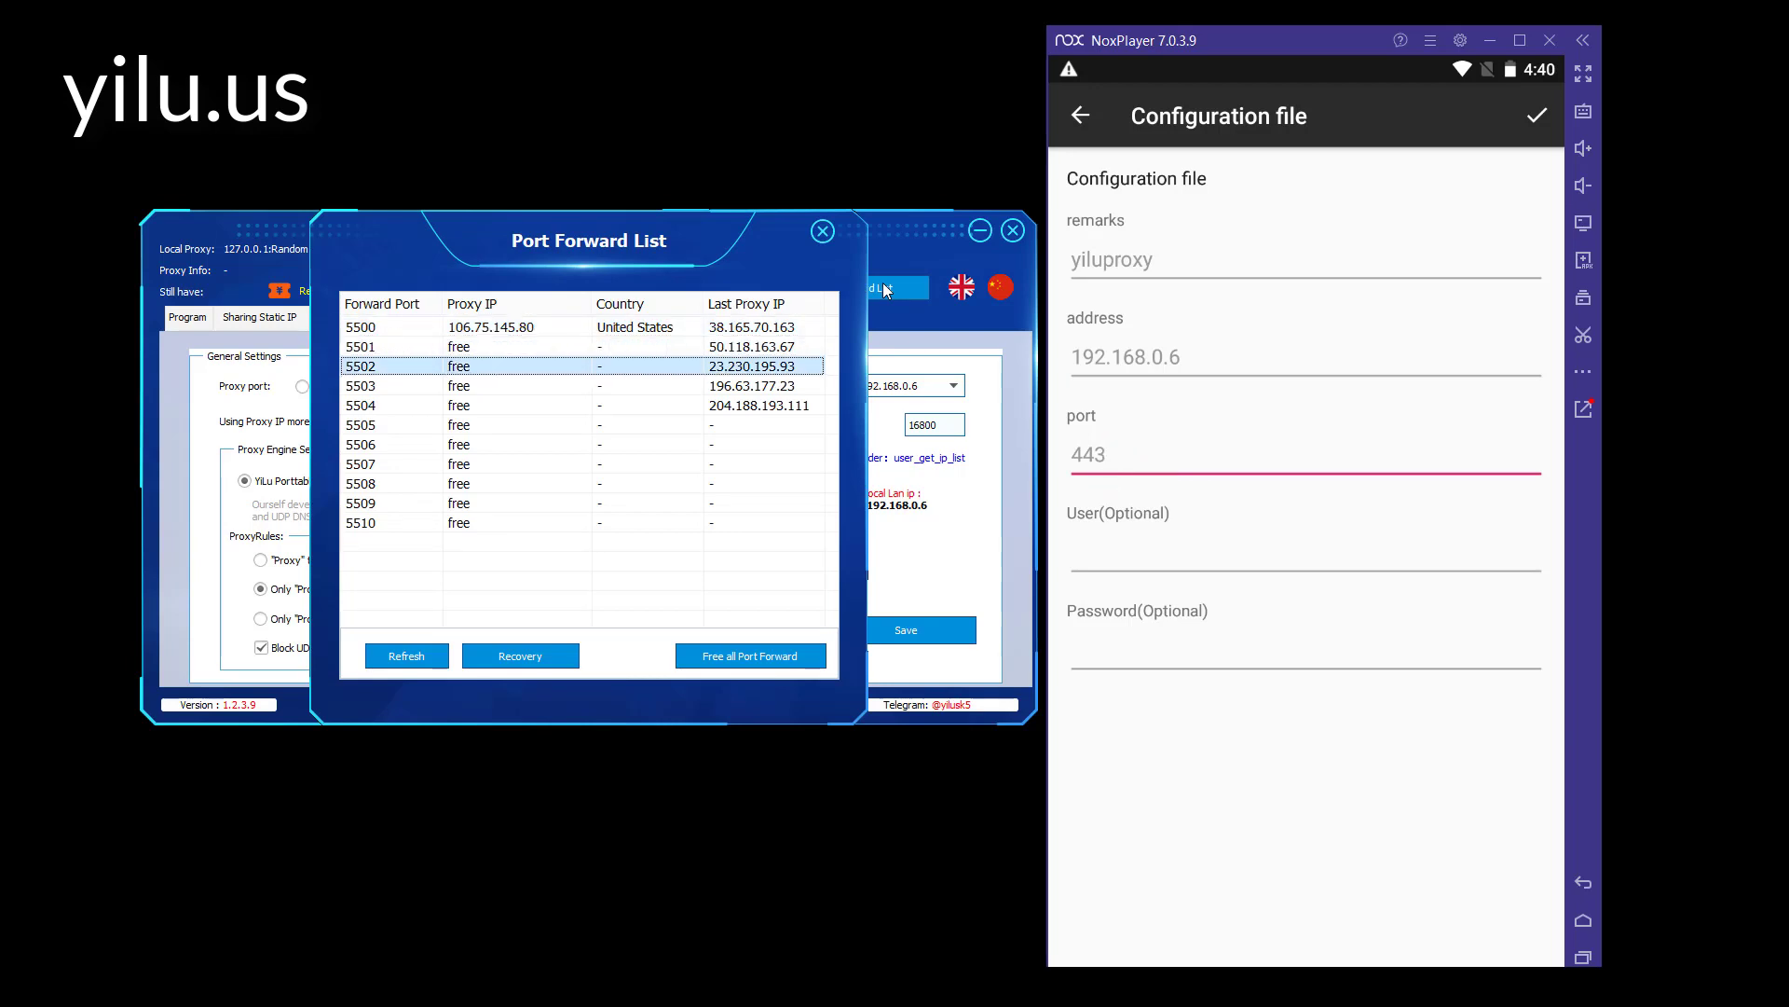
{"action": "double_click", "coordinate": [1102, 461]}
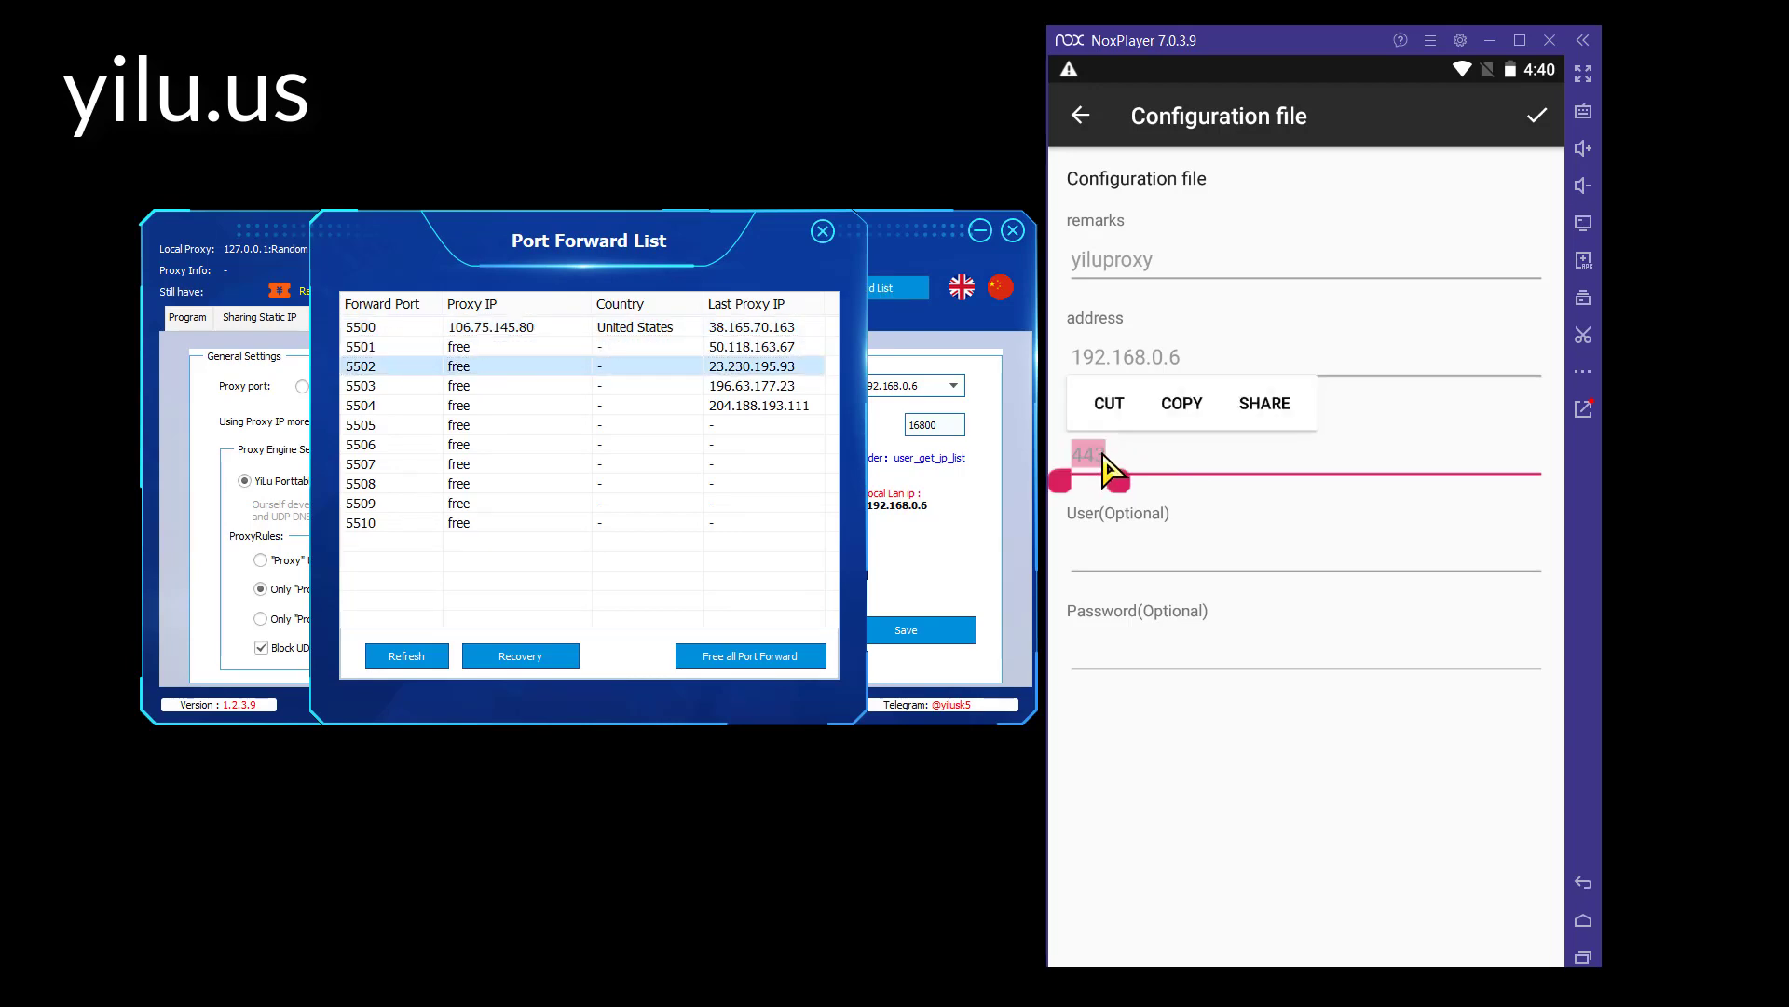
{"action": "type", "text": "55"}
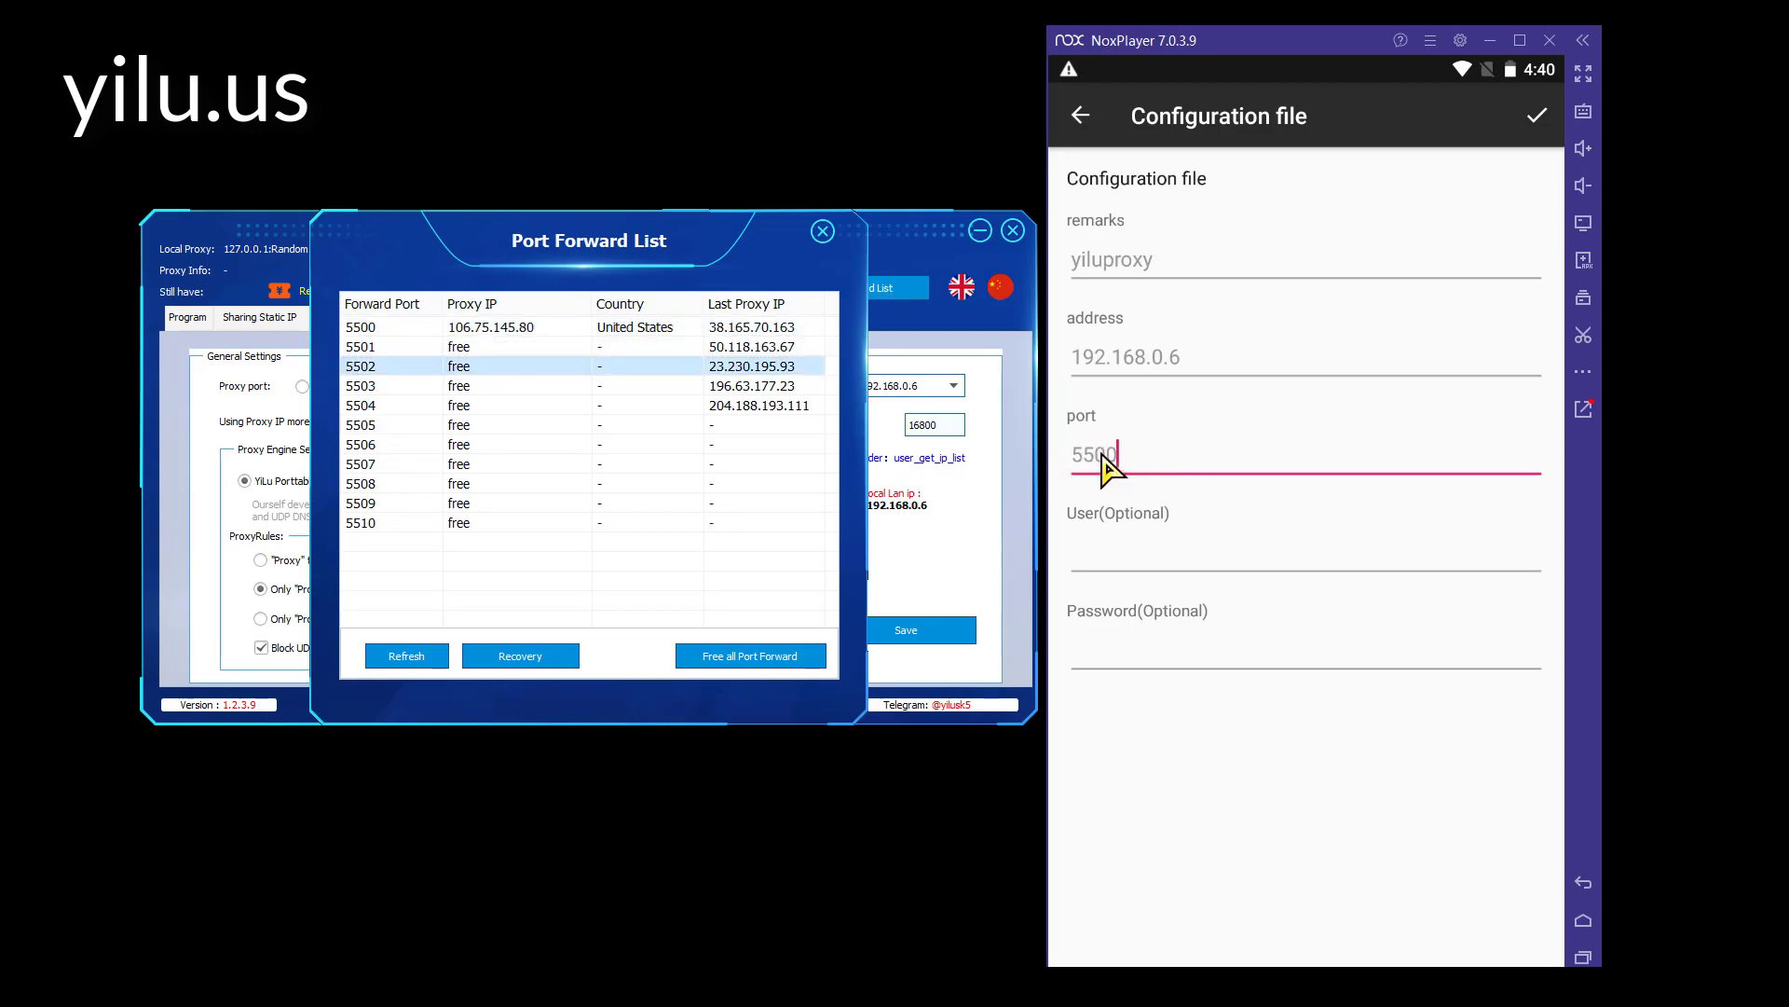
{"action": "type", "text": "00"}
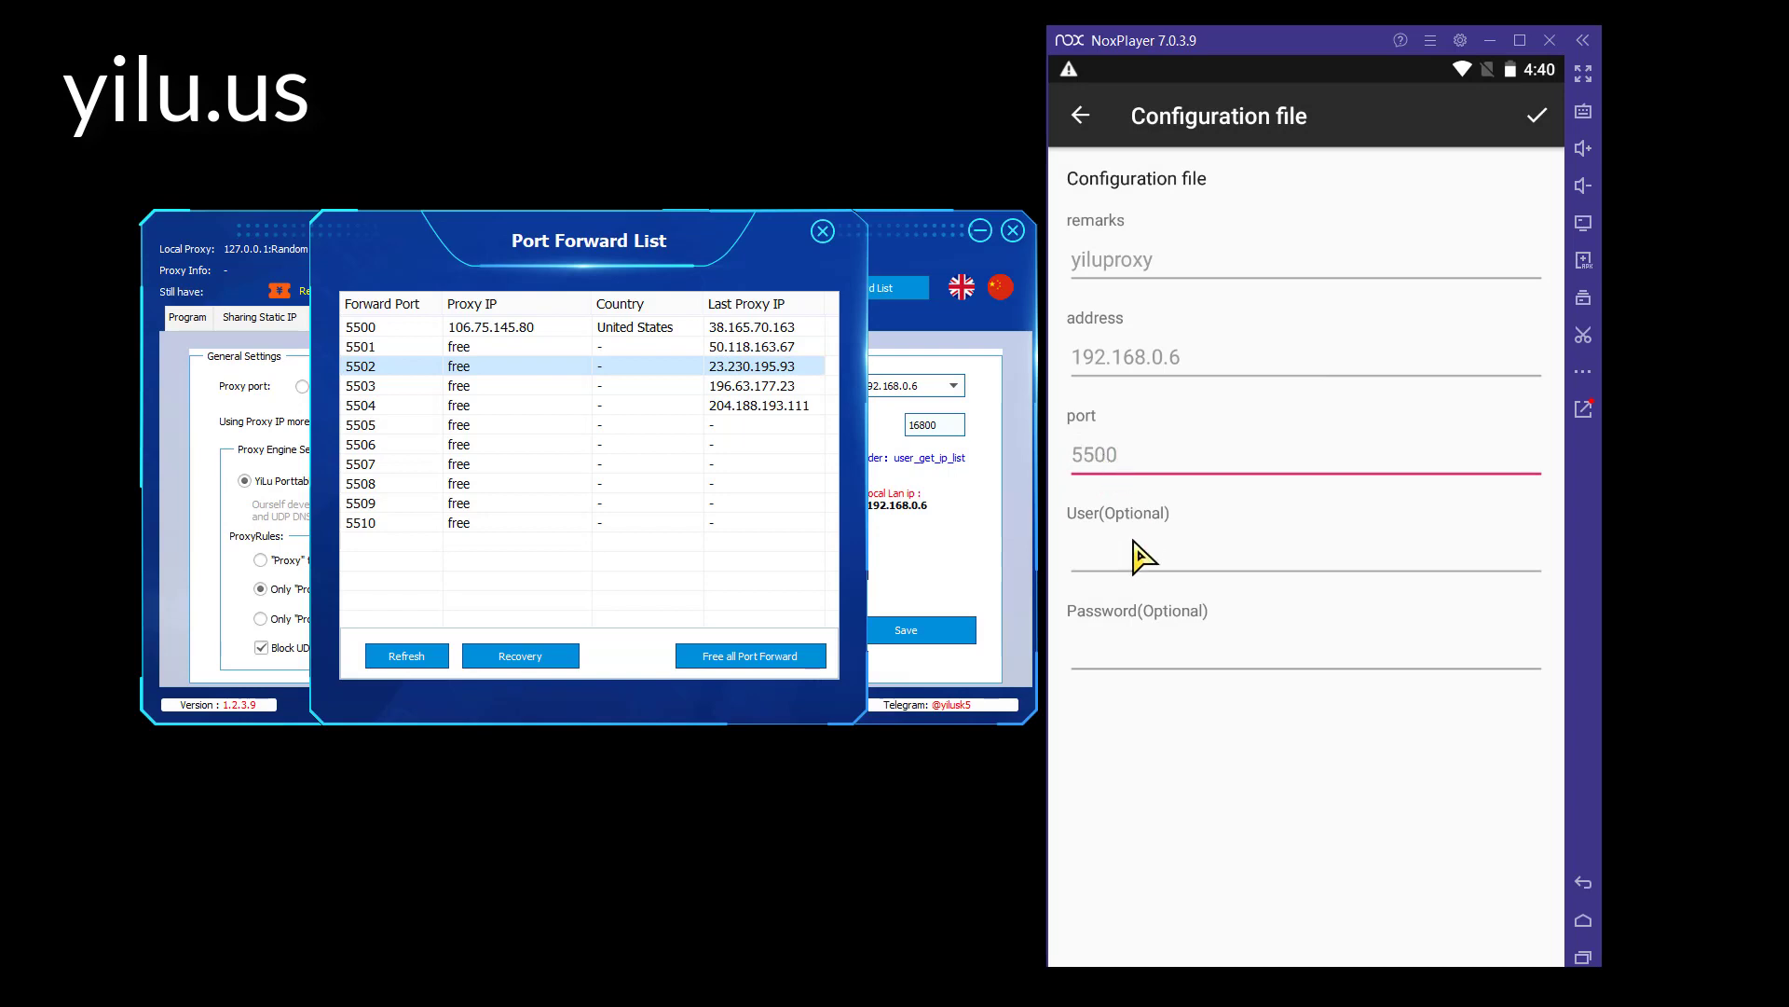
{"action": "left_click", "coordinate": [1538, 126]}
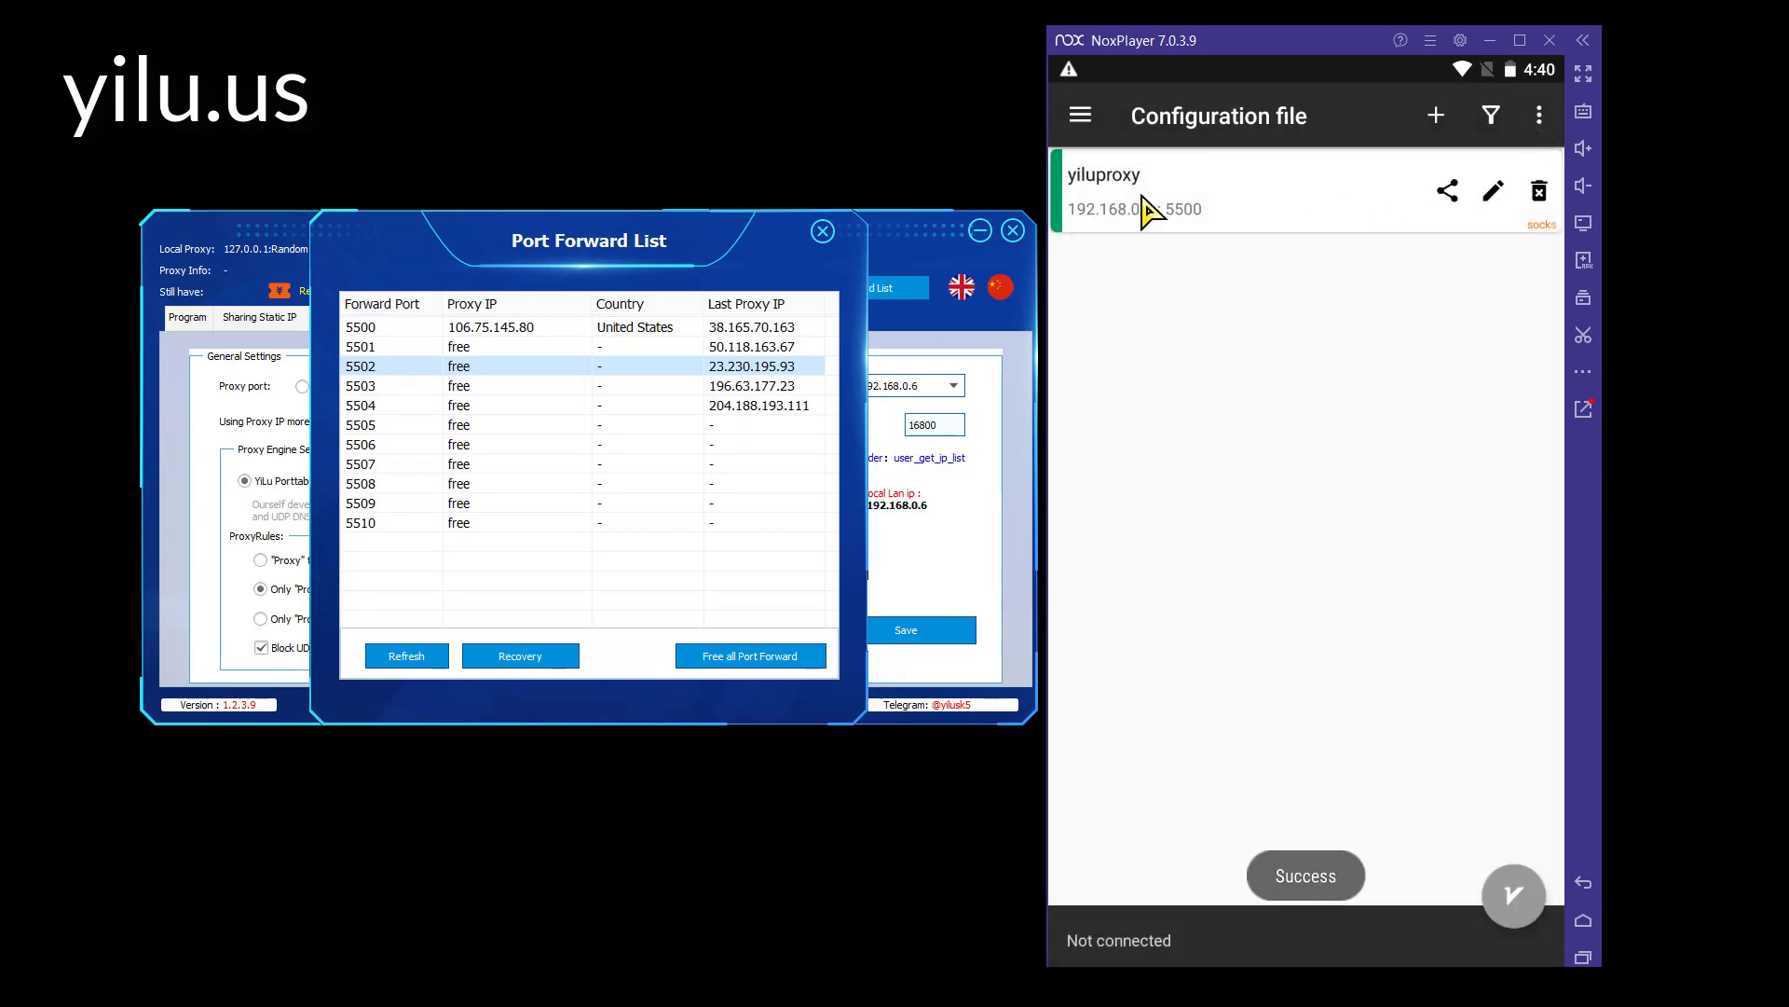
Start the v2rayNG connection and reload ipinfo.io in the emulator's Browser to check the public IP.
{"action": "left_click", "coordinate": [1512, 897]}
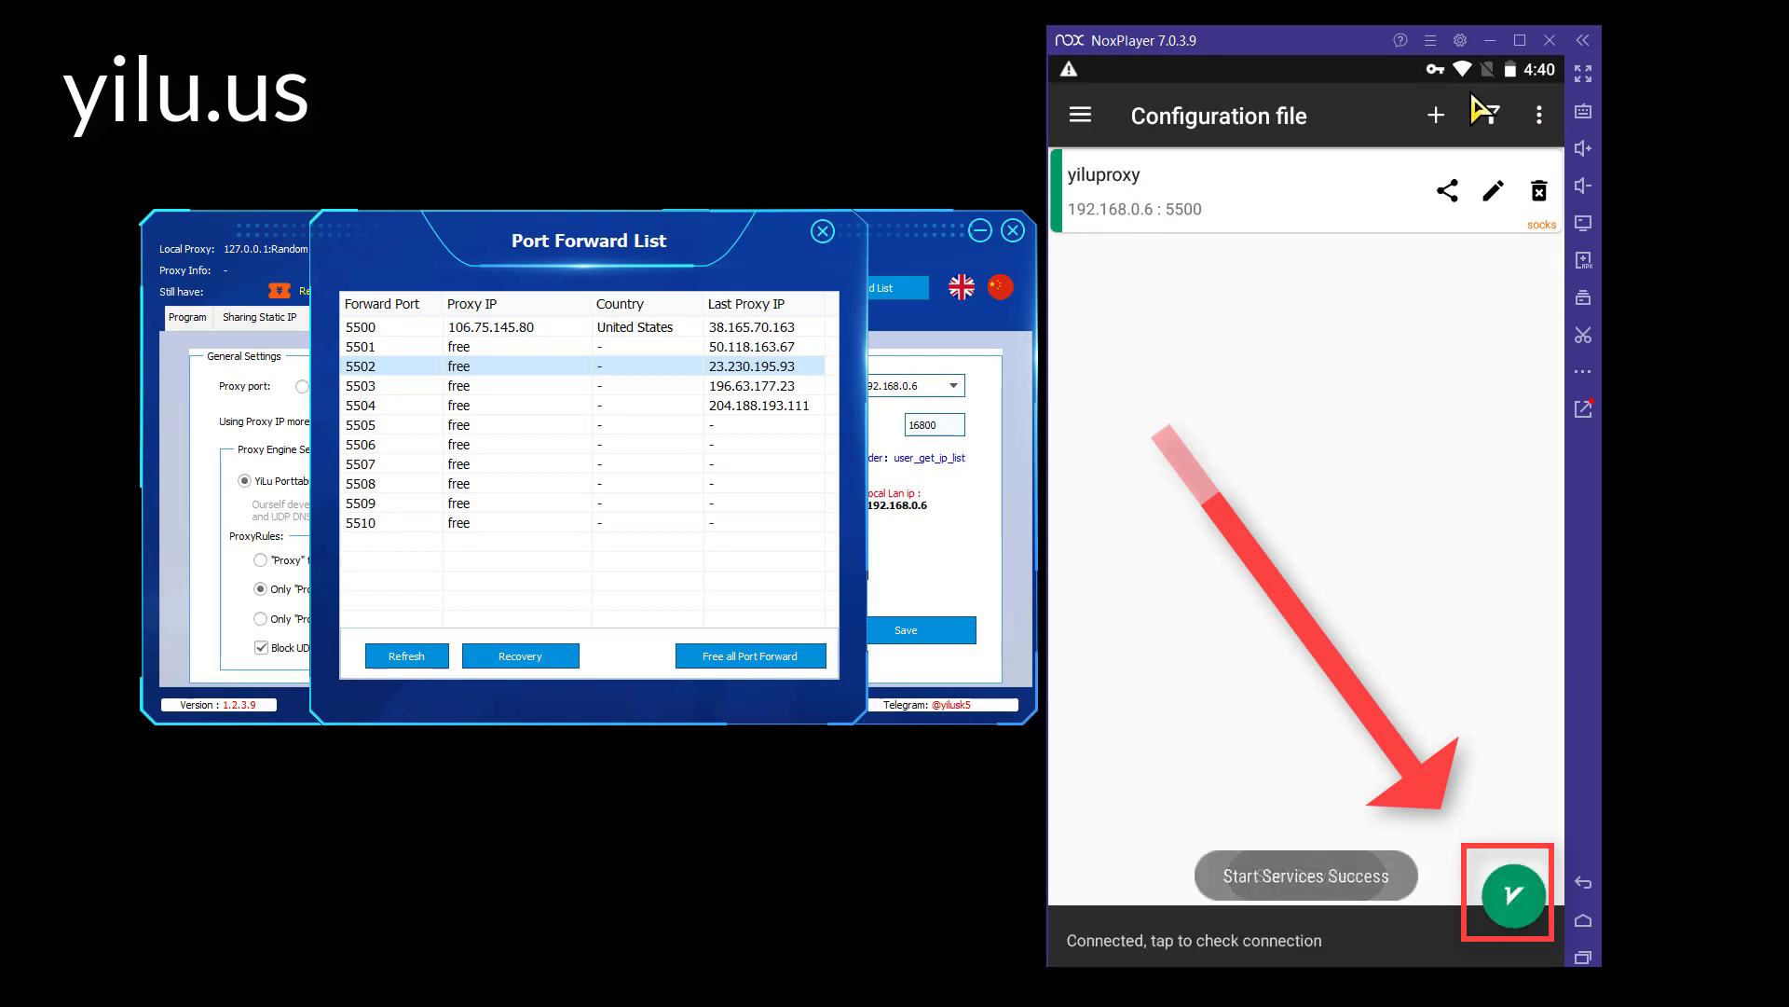
{"action": "left_click", "coordinate": [1586, 920]}
{"action": "left_click", "coordinate": [1182, 189]}
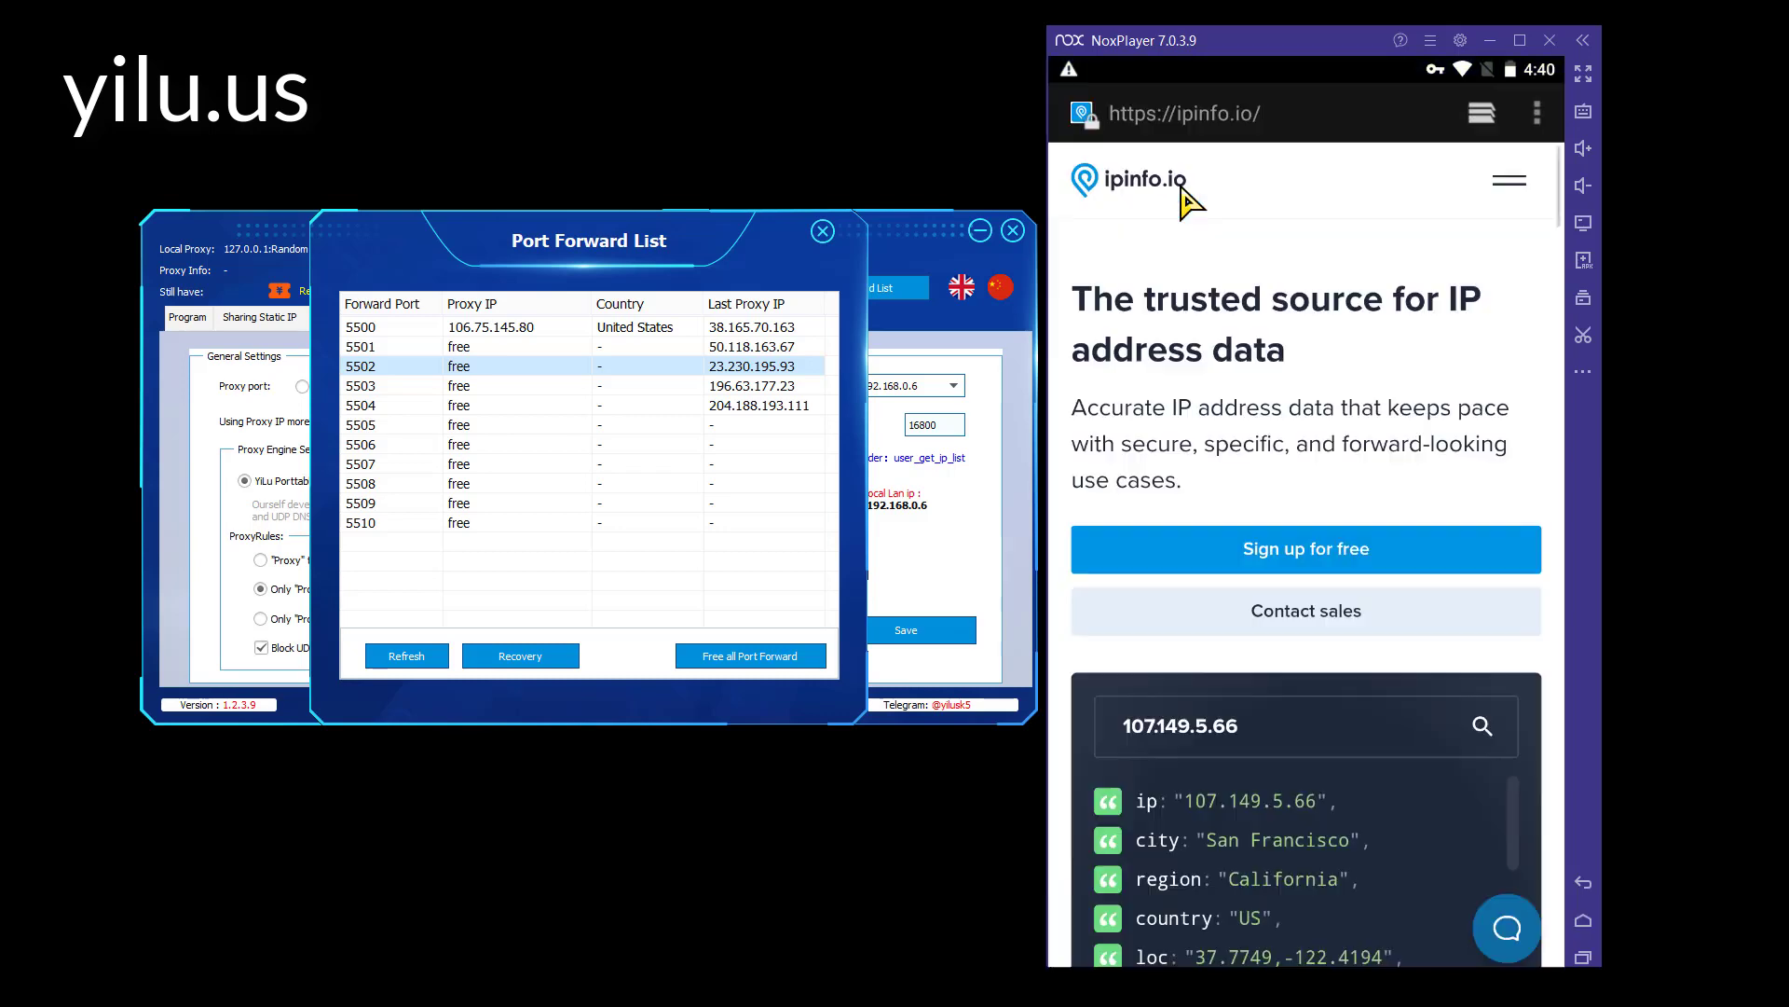
{"action": "left_click", "coordinate": [1286, 123]}
{"action": "key", "text": "Return"}
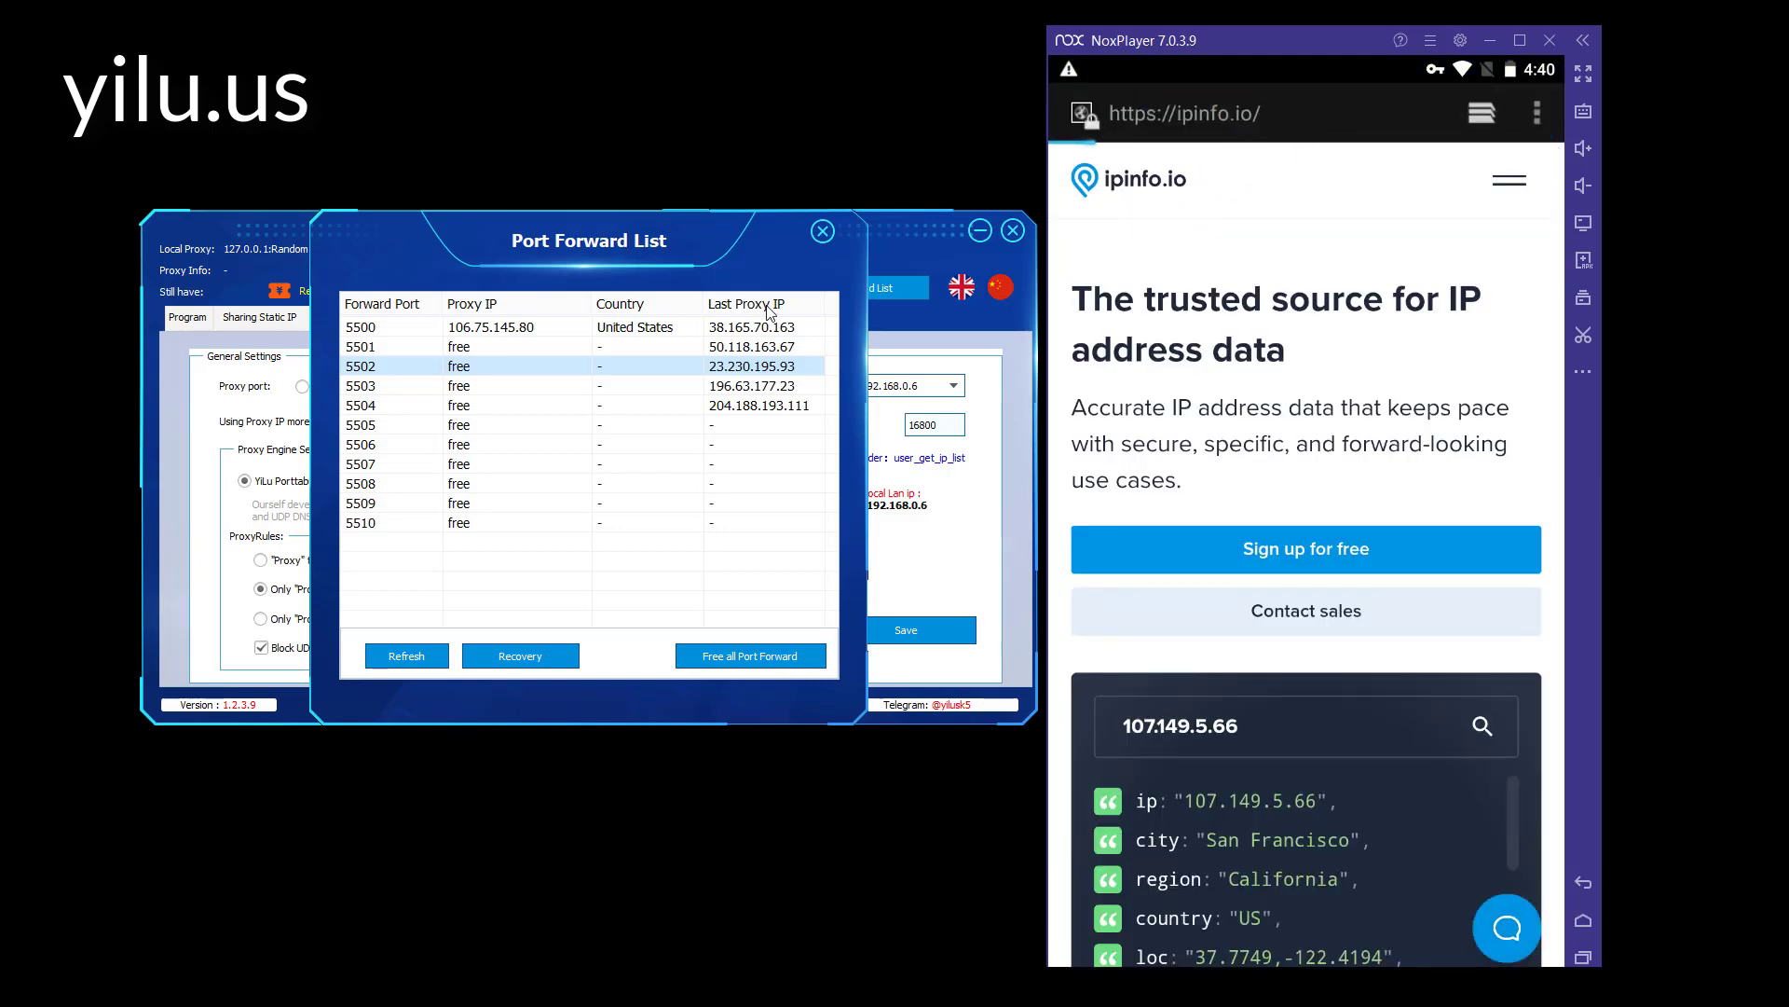
{"action": "left_click", "coordinate": [824, 232]}
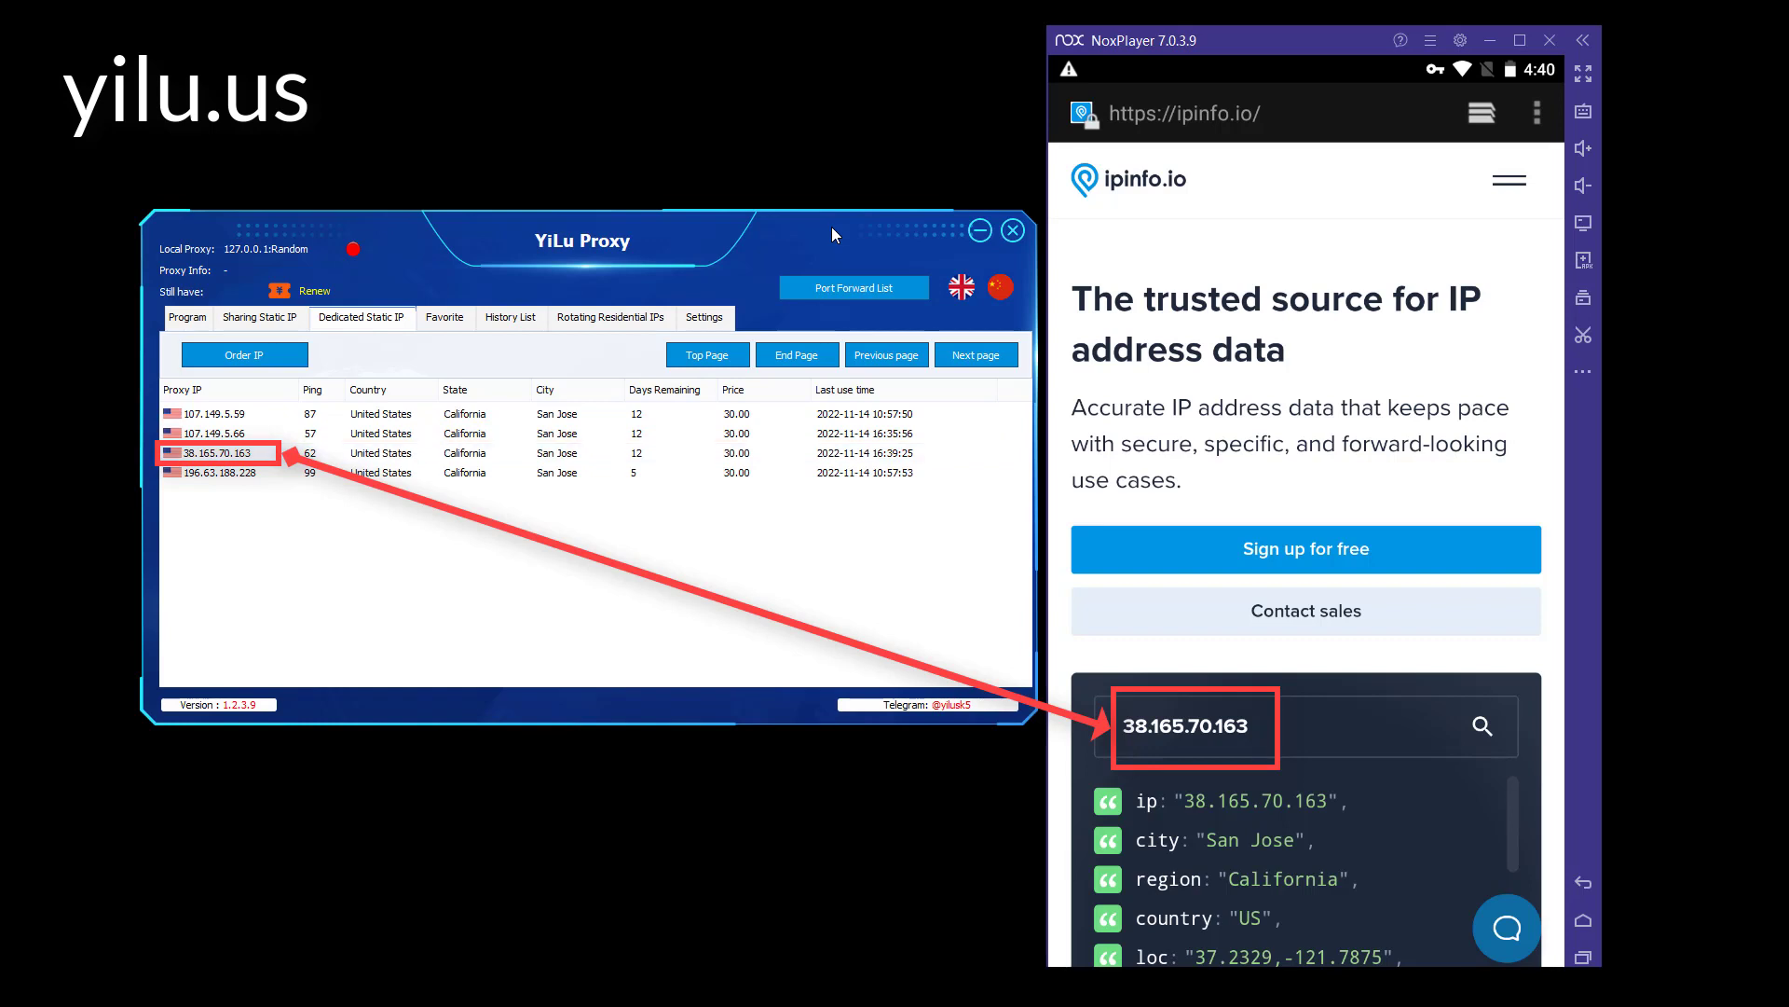
Return to v2rayNG and create another manual Socks configuration with the remarks yiluproxy-1080.
{"action": "left_click", "coordinate": [1583, 920]}
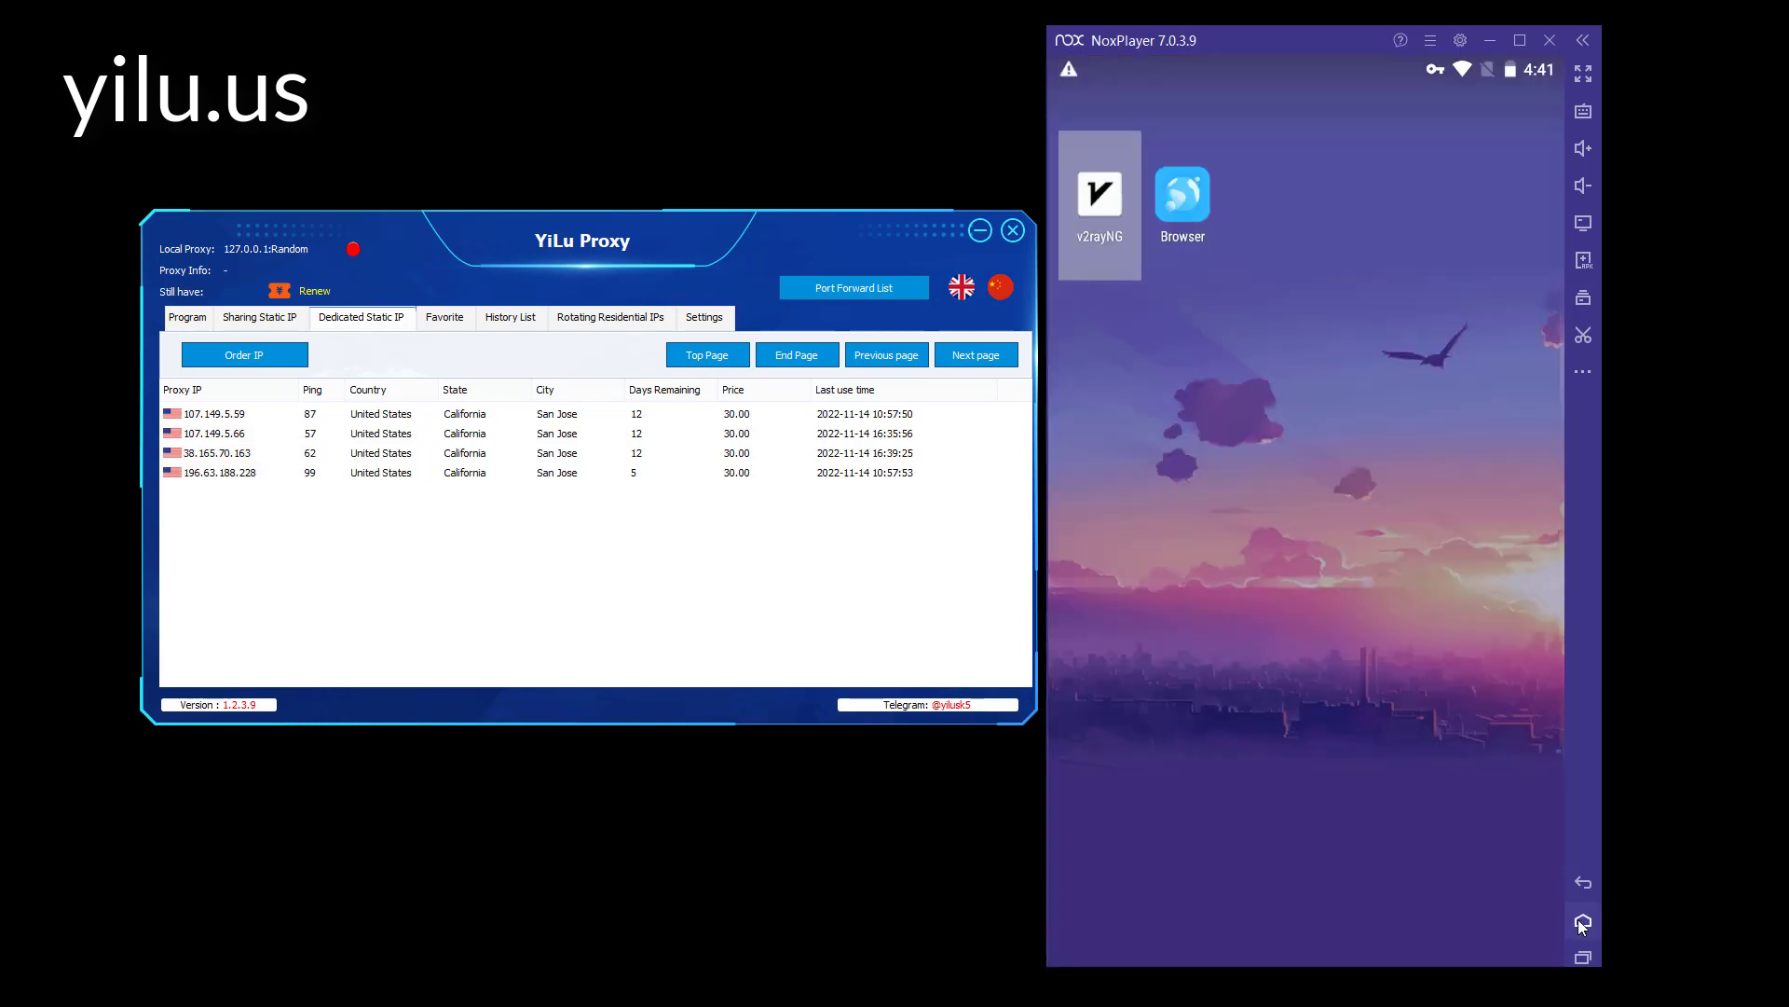
{"action": "left_click", "coordinate": [1116, 209]}
{"action": "left_click", "coordinate": [1438, 116]}
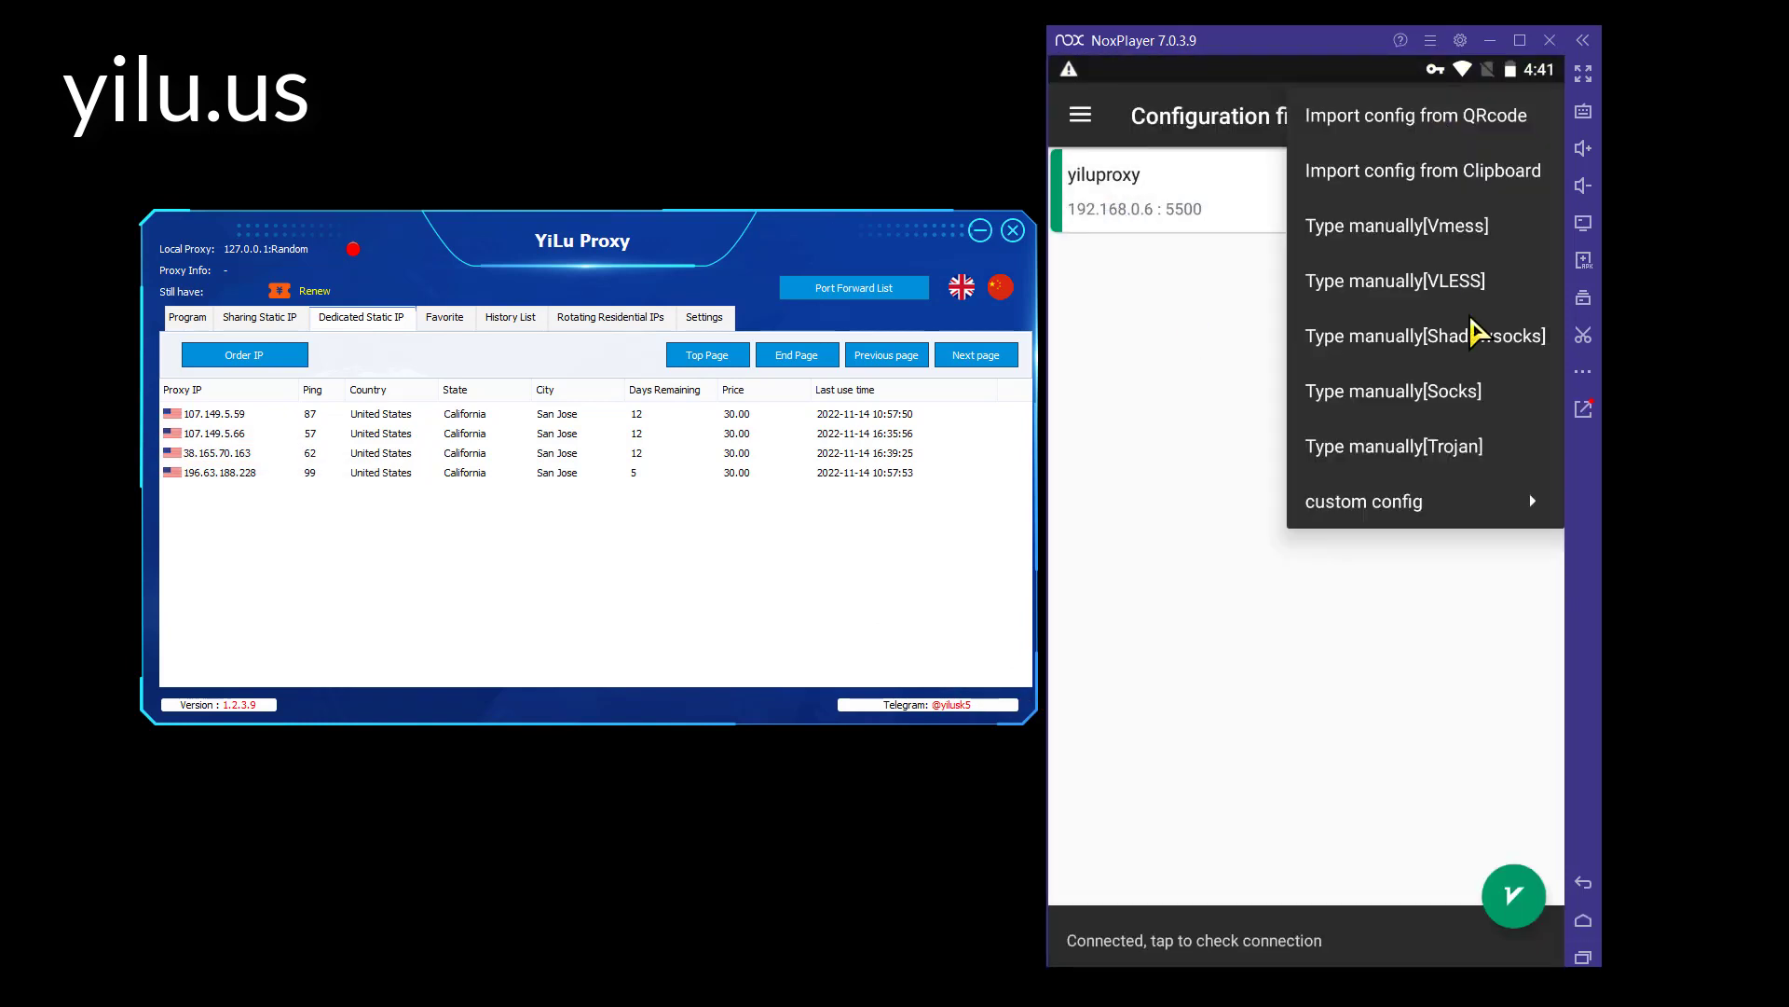
{"action": "left_click", "coordinate": [1404, 390]}
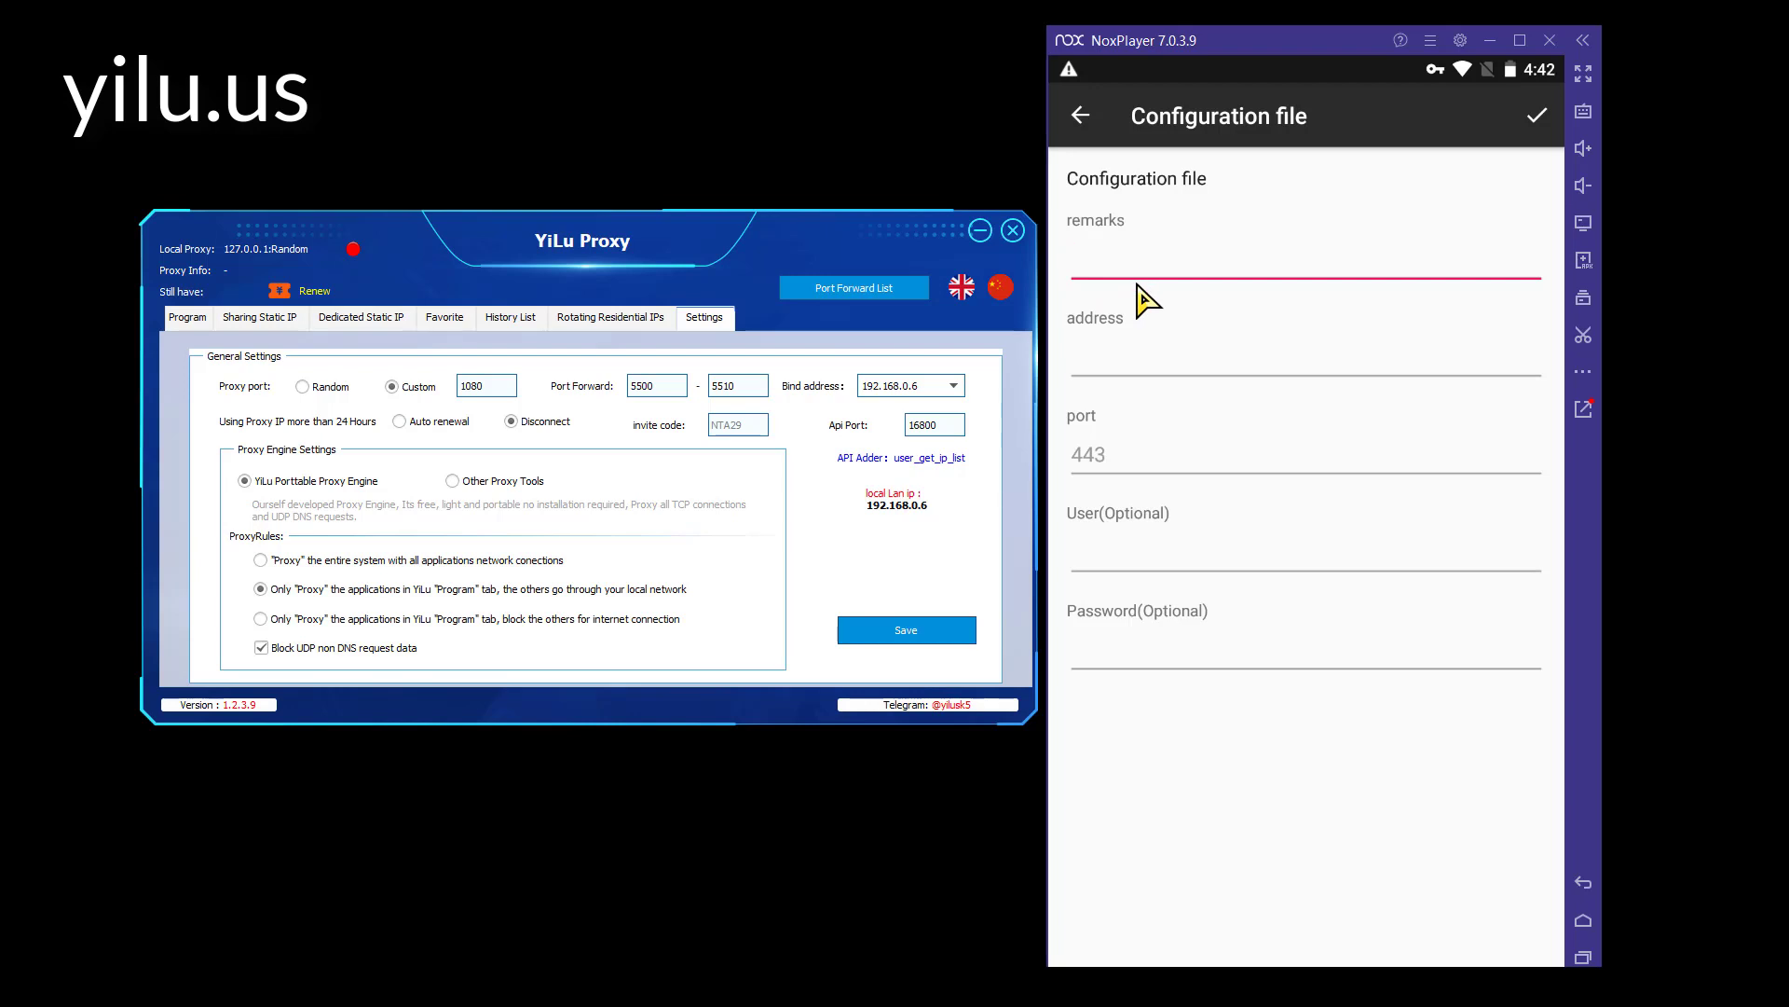
{"action": "type", "text": "yiluproxy-1080"}
Set the new Socks configuration's address to 192.168.0.6 and its port to 1080.
{"action": "left_click", "coordinate": [1120, 362]}
{"action": "type", "text": "192"}
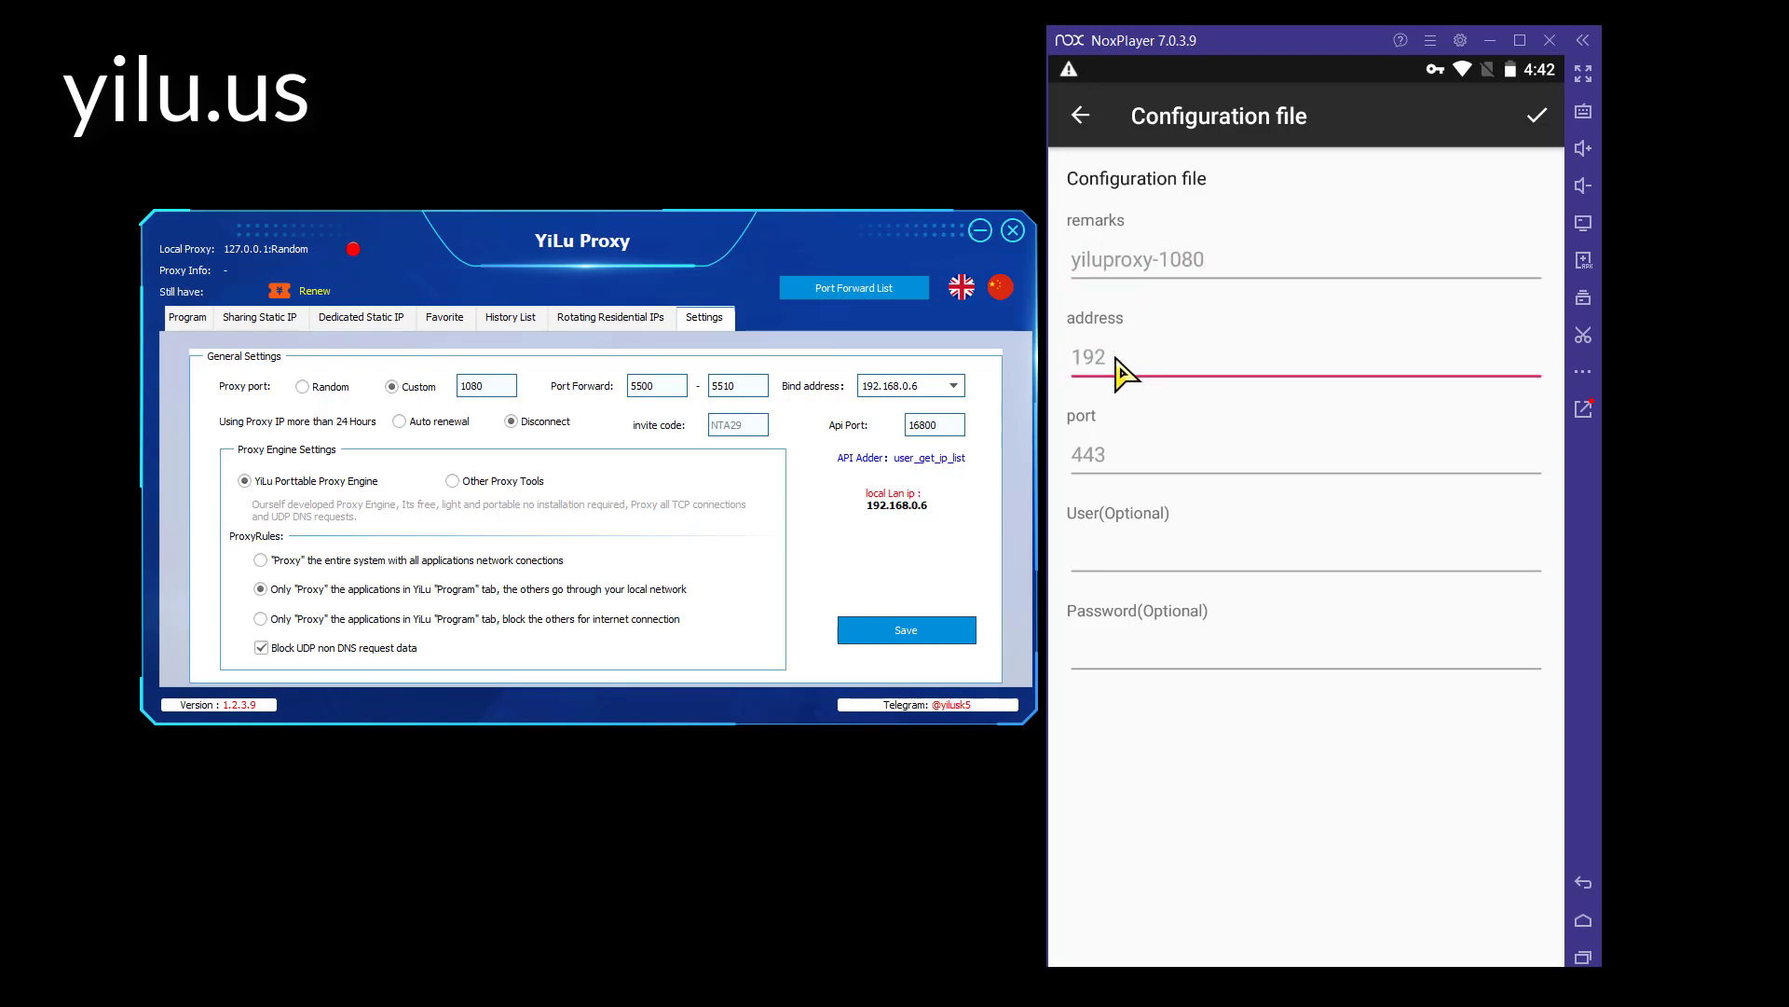
{"action": "type", "text": ".168.0.6"}
{"action": "left_click", "coordinate": [1116, 463]}
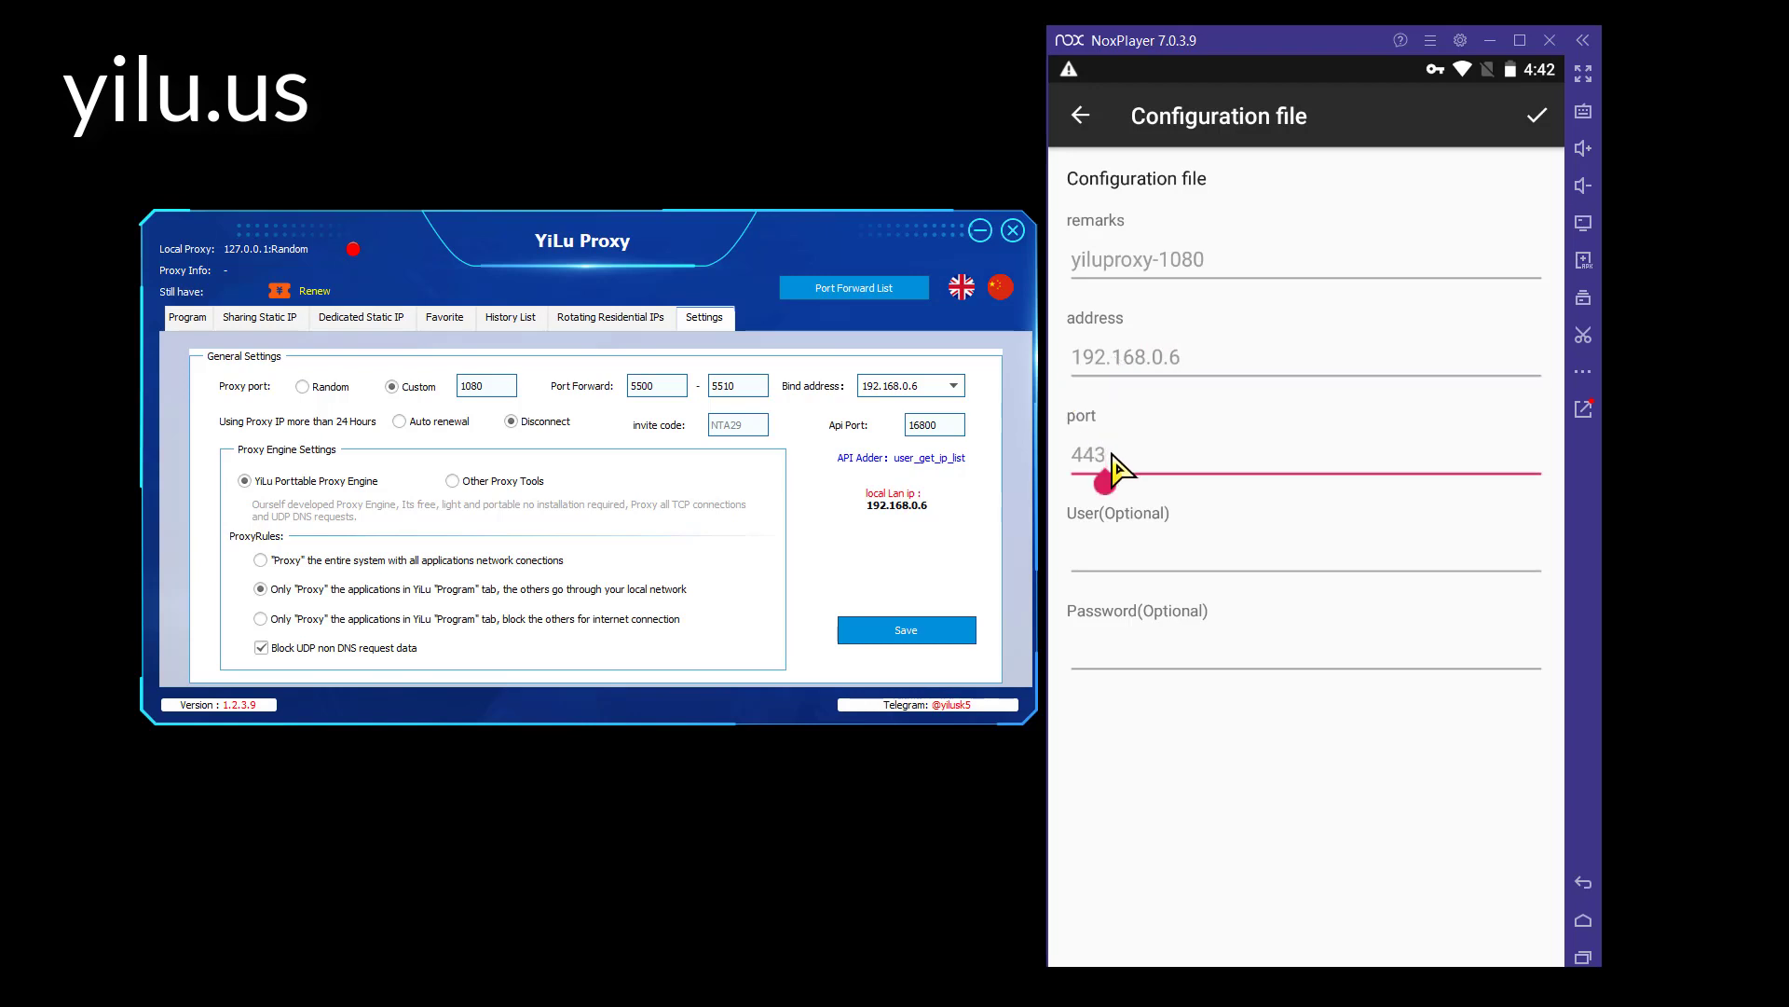
{"action": "key", "text": "BackSpace"}
{"action": "key", "text": "BackSpace"}
{"action": "key", "text": "BackSpace"}
{"action": "type", "text": "1080"}
Connect YiLu Proxy to the dedicated static IP 107.149.5.66.
{"action": "left_click", "coordinate": [355, 321]}
{"action": "right_click", "coordinate": [264, 426]}
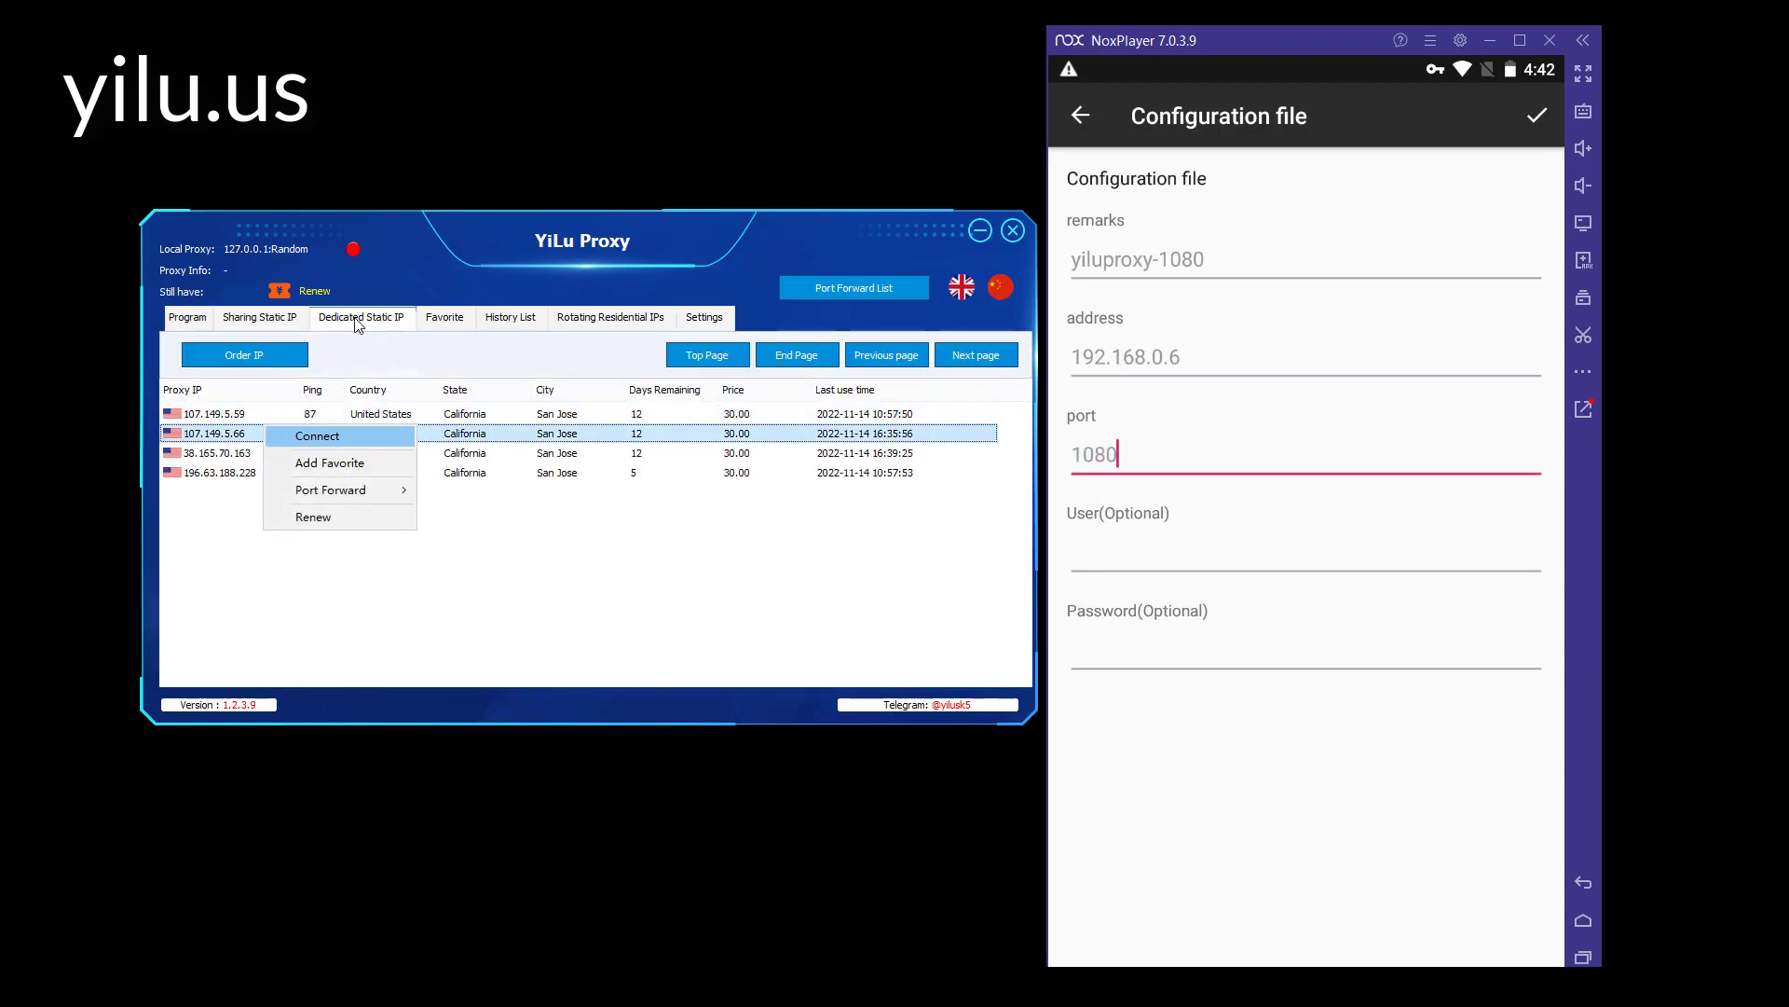
{"action": "left_click", "coordinate": [316, 436]}
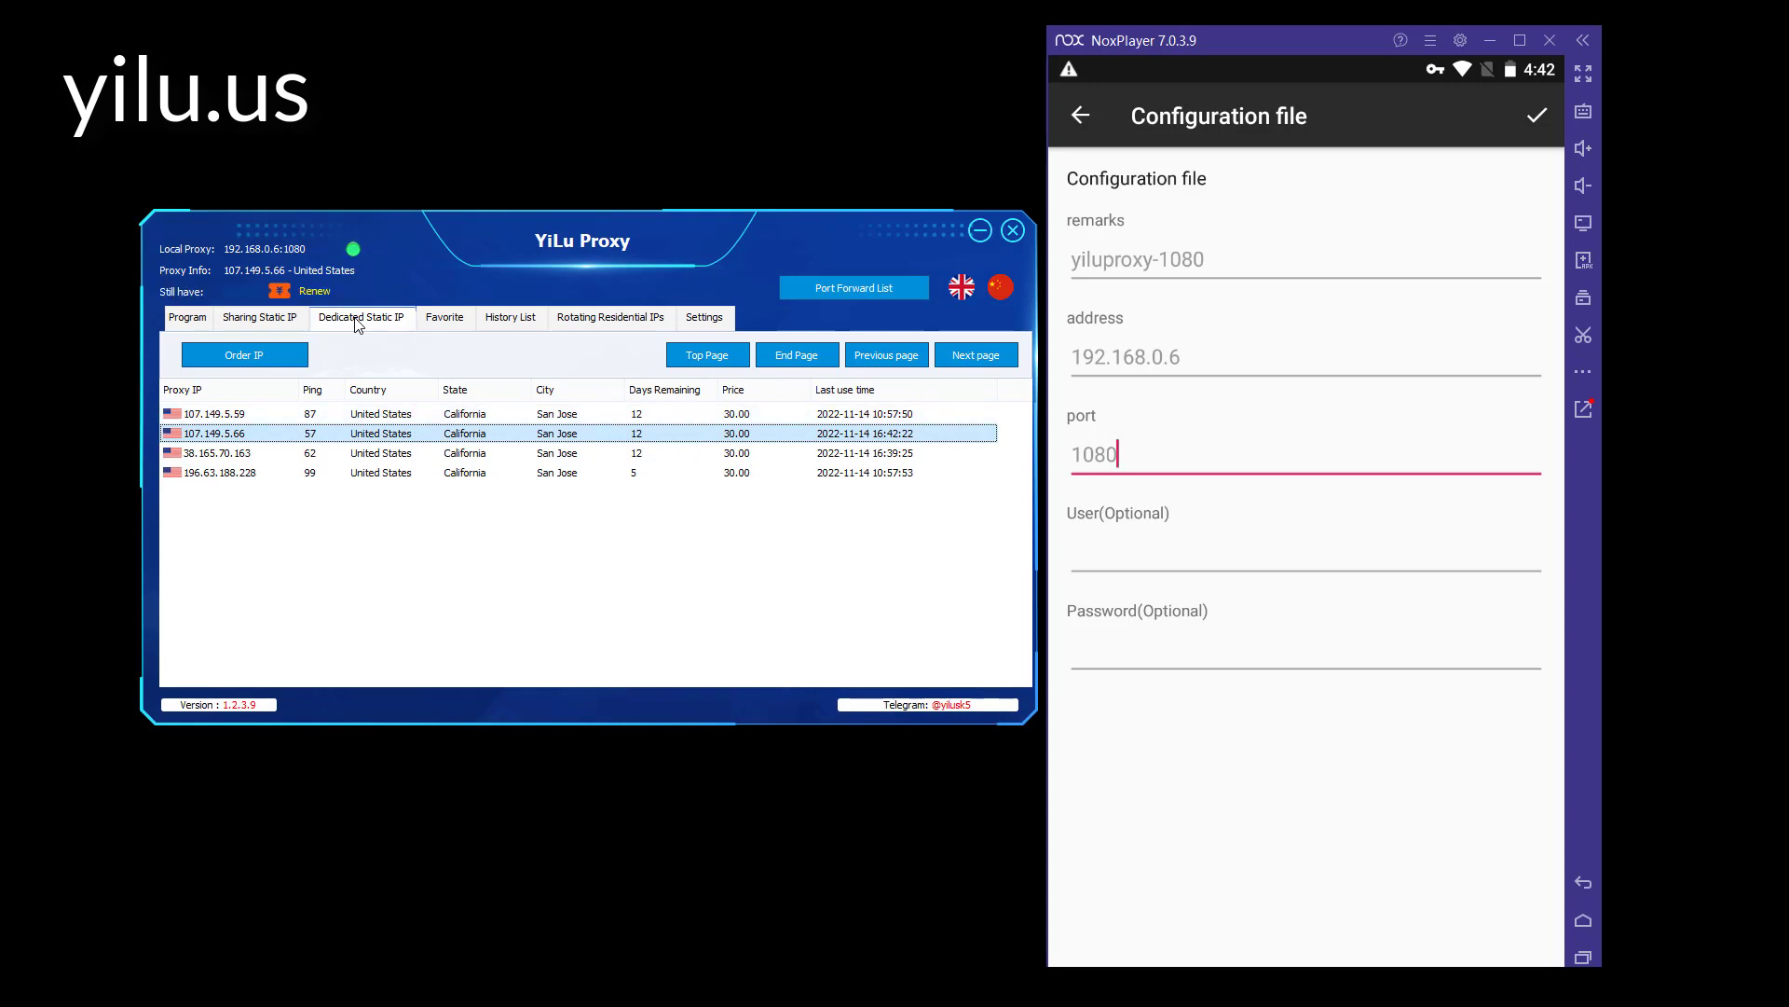
Save the new Socks configuration and make yiluproxy-1080 the active connection in v2rayNG.
{"action": "left_click", "coordinate": [1536, 115]}
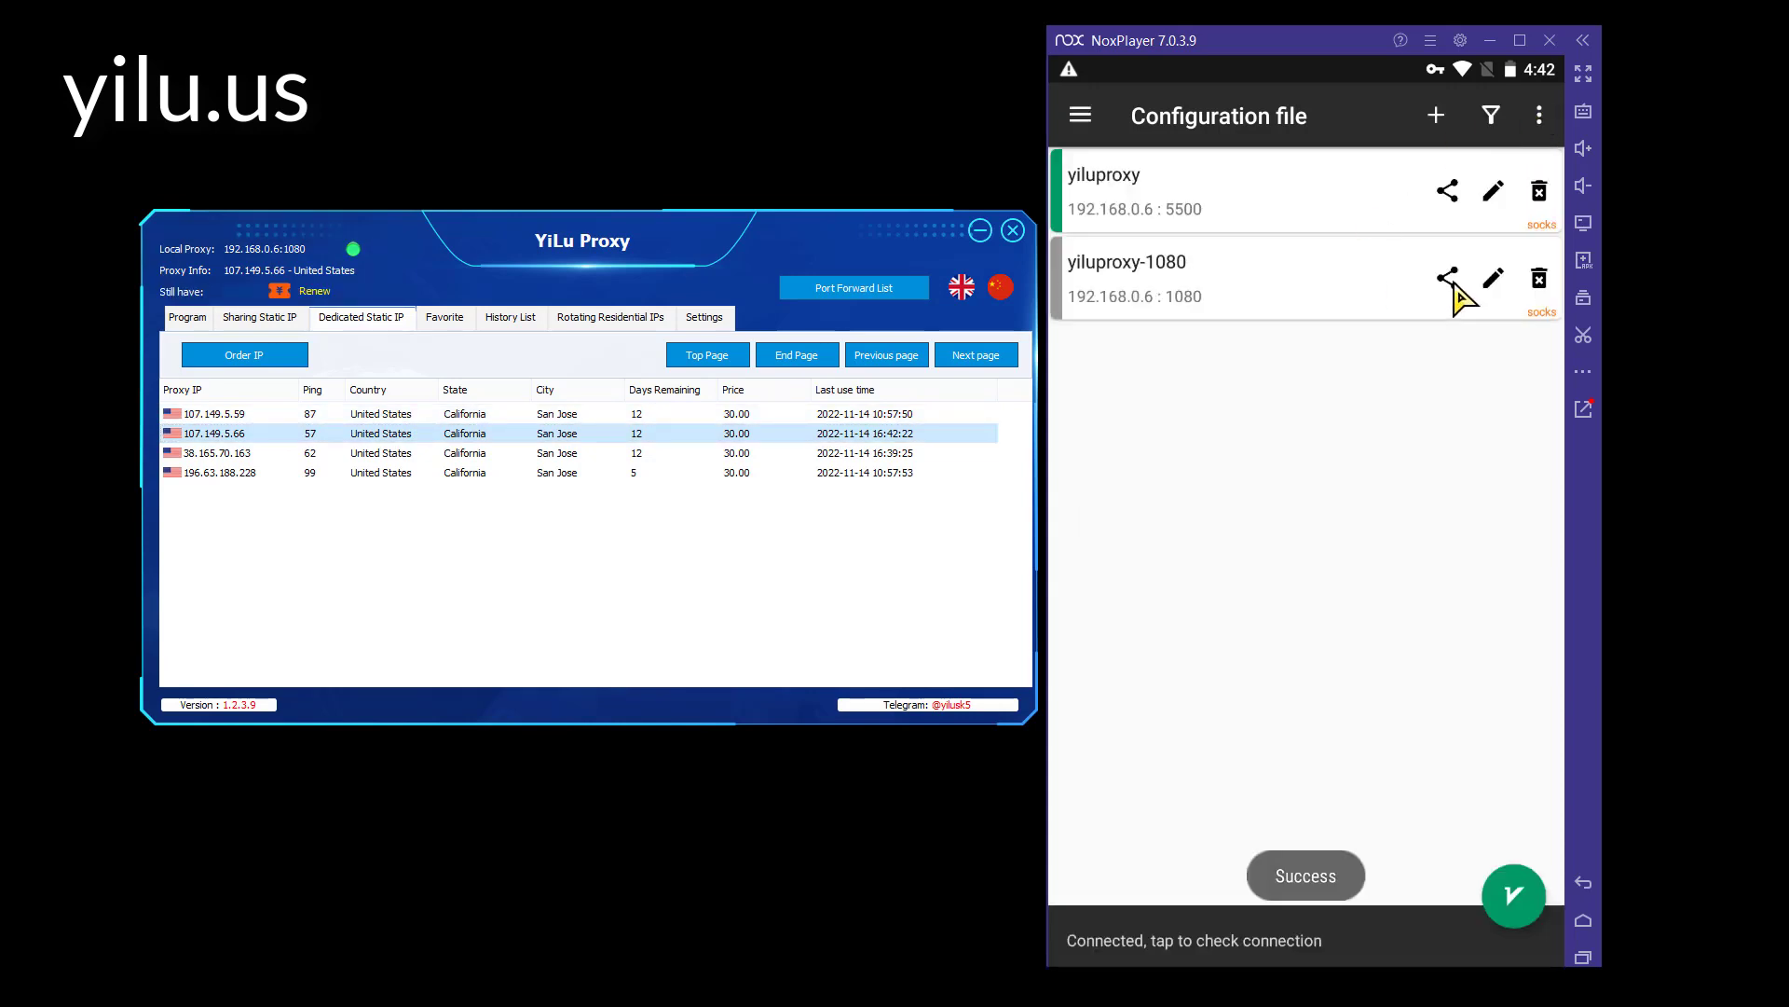
{"action": "left_click", "coordinate": [1250, 291]}
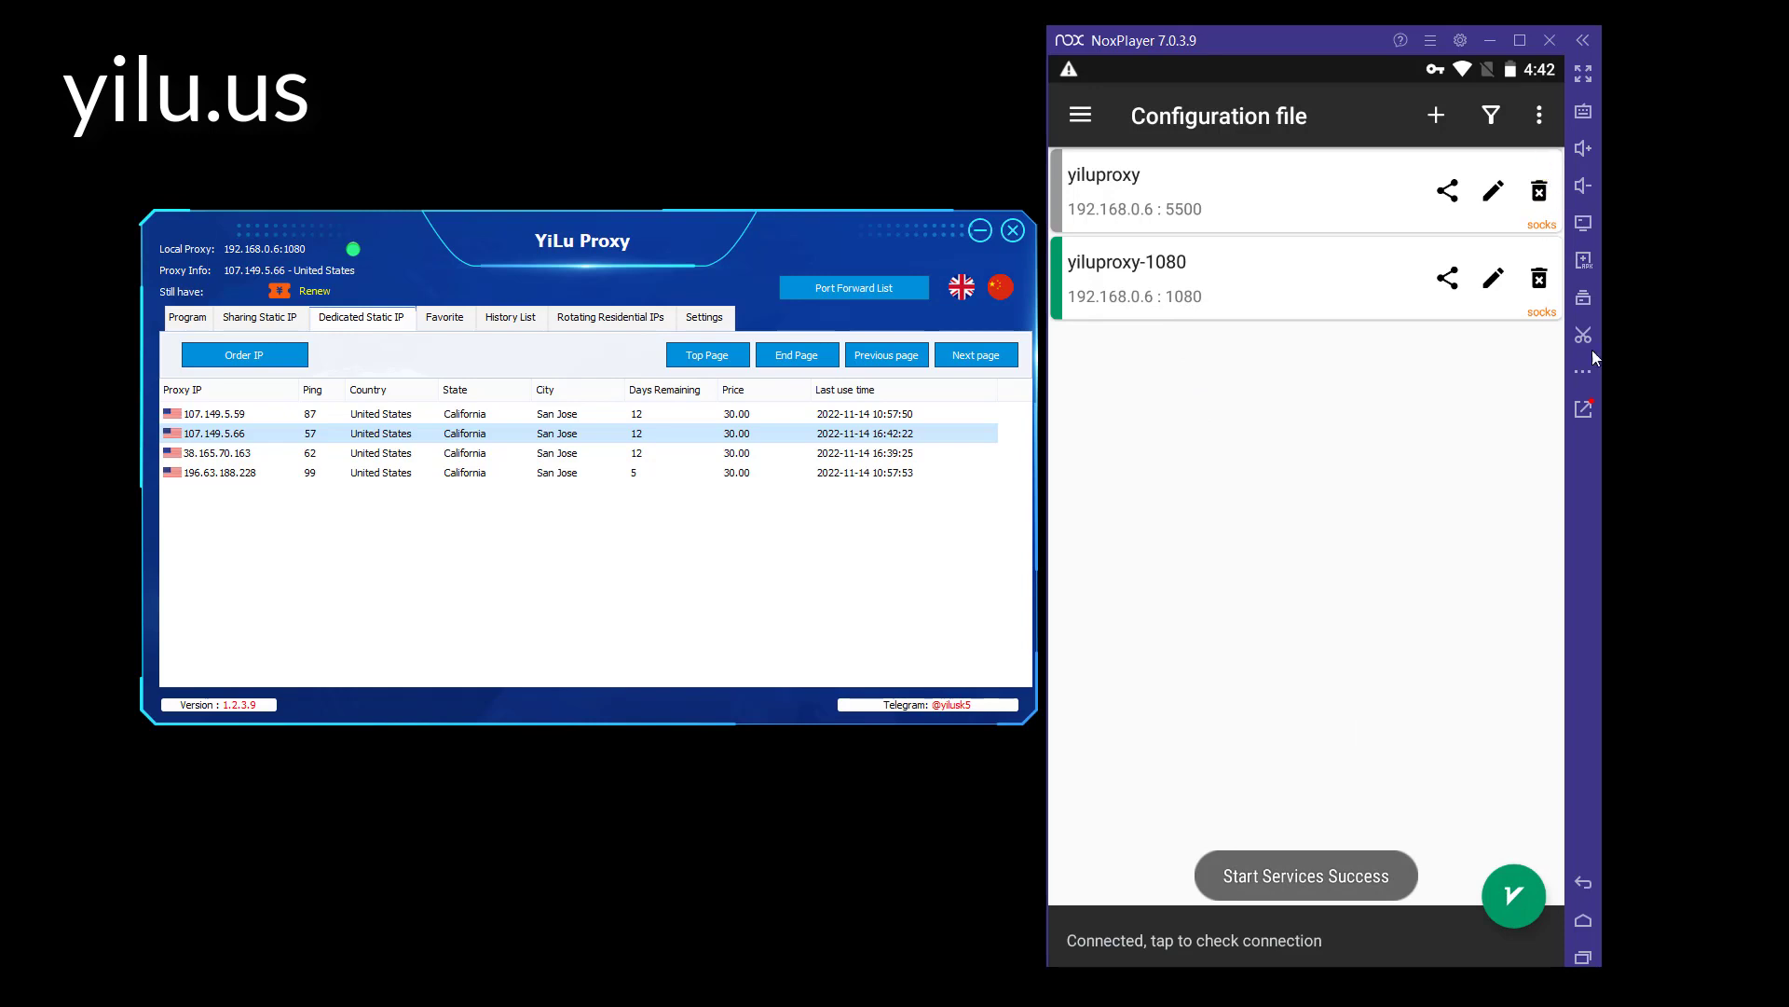
Reload ipinfo.io in the emulator's Browser to check the public IP through the yiluproxy-1080 connection.
{"action": "left_click", "coordinate": [1583, 921]}
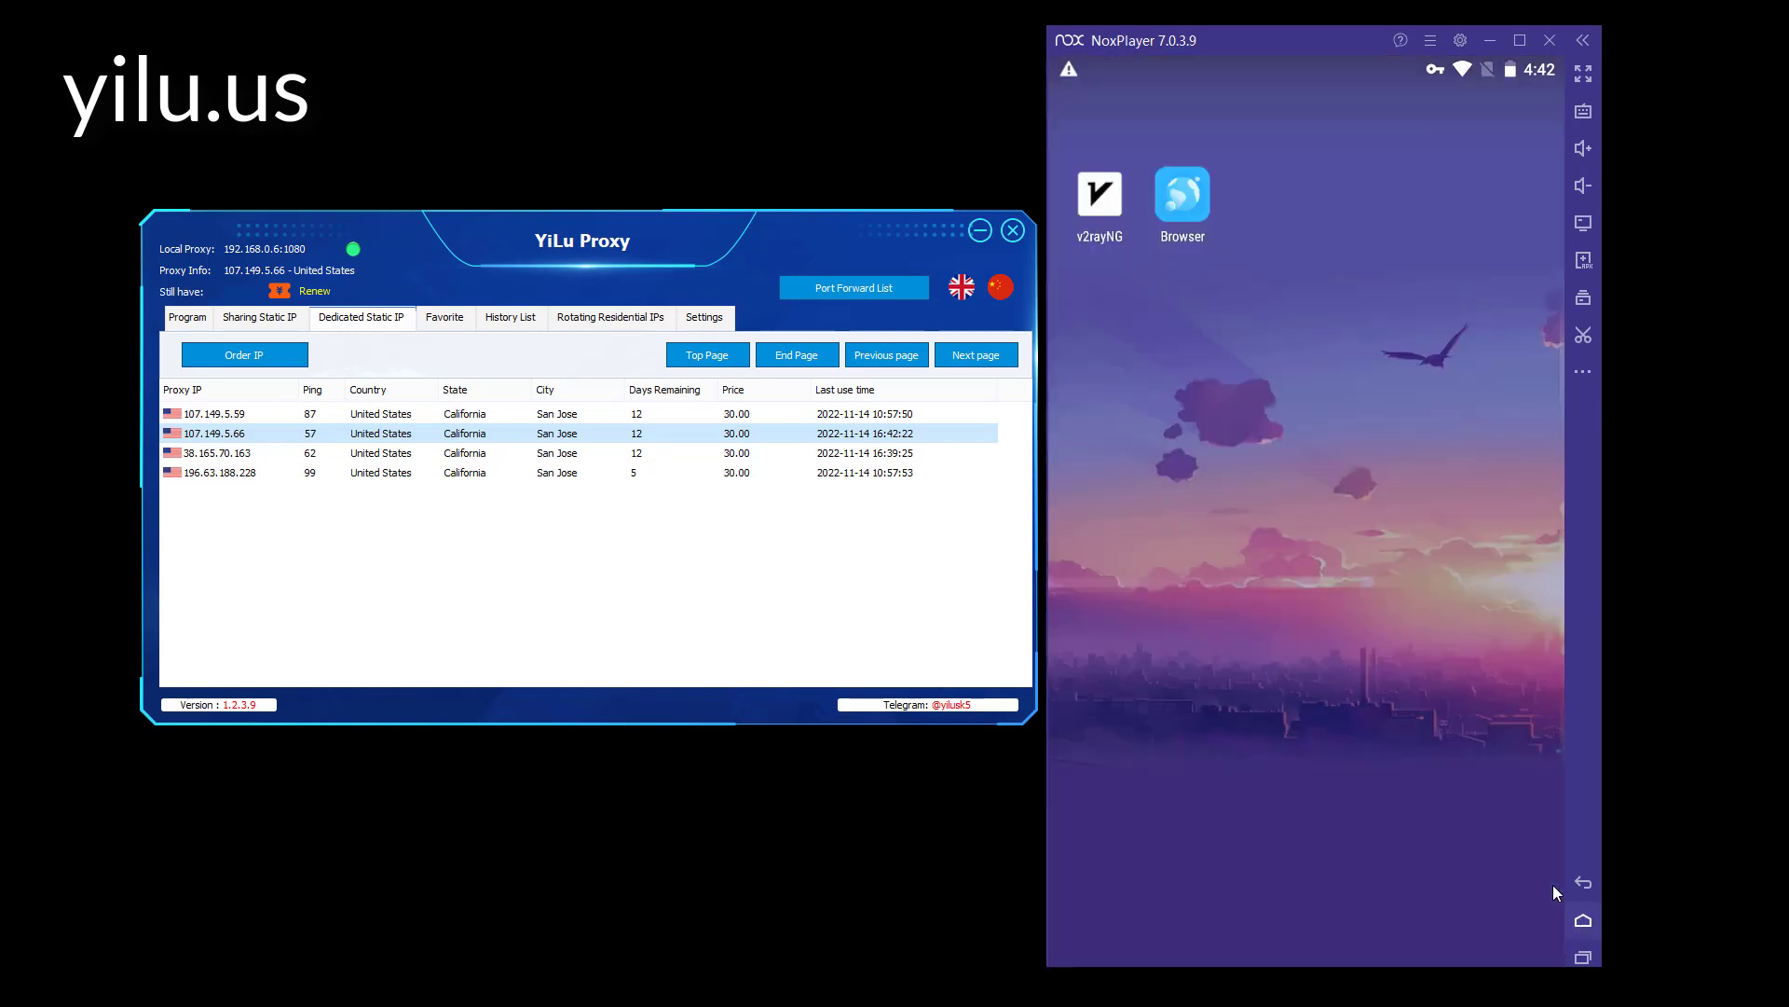
{"action": "left_click", "coordinate": [1183, 196]}
{"action": "left_click", "coordinate": [1289, 128]}
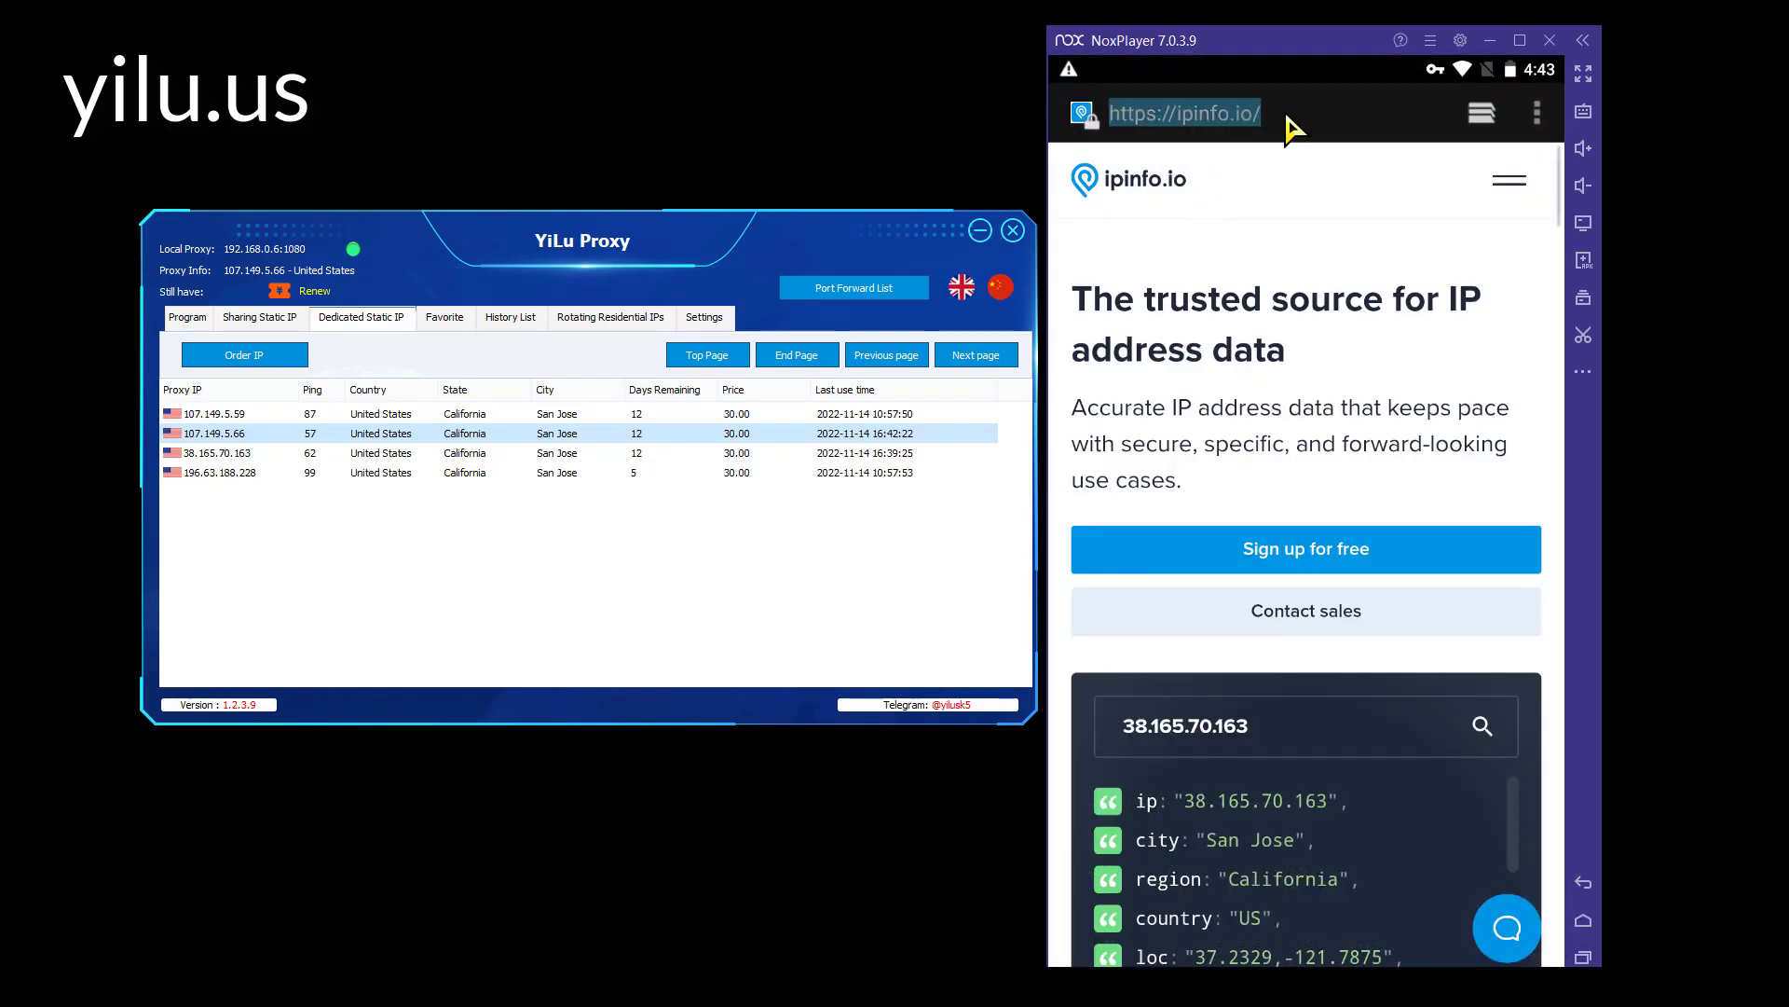
{"action": "key", "text": "Return"}
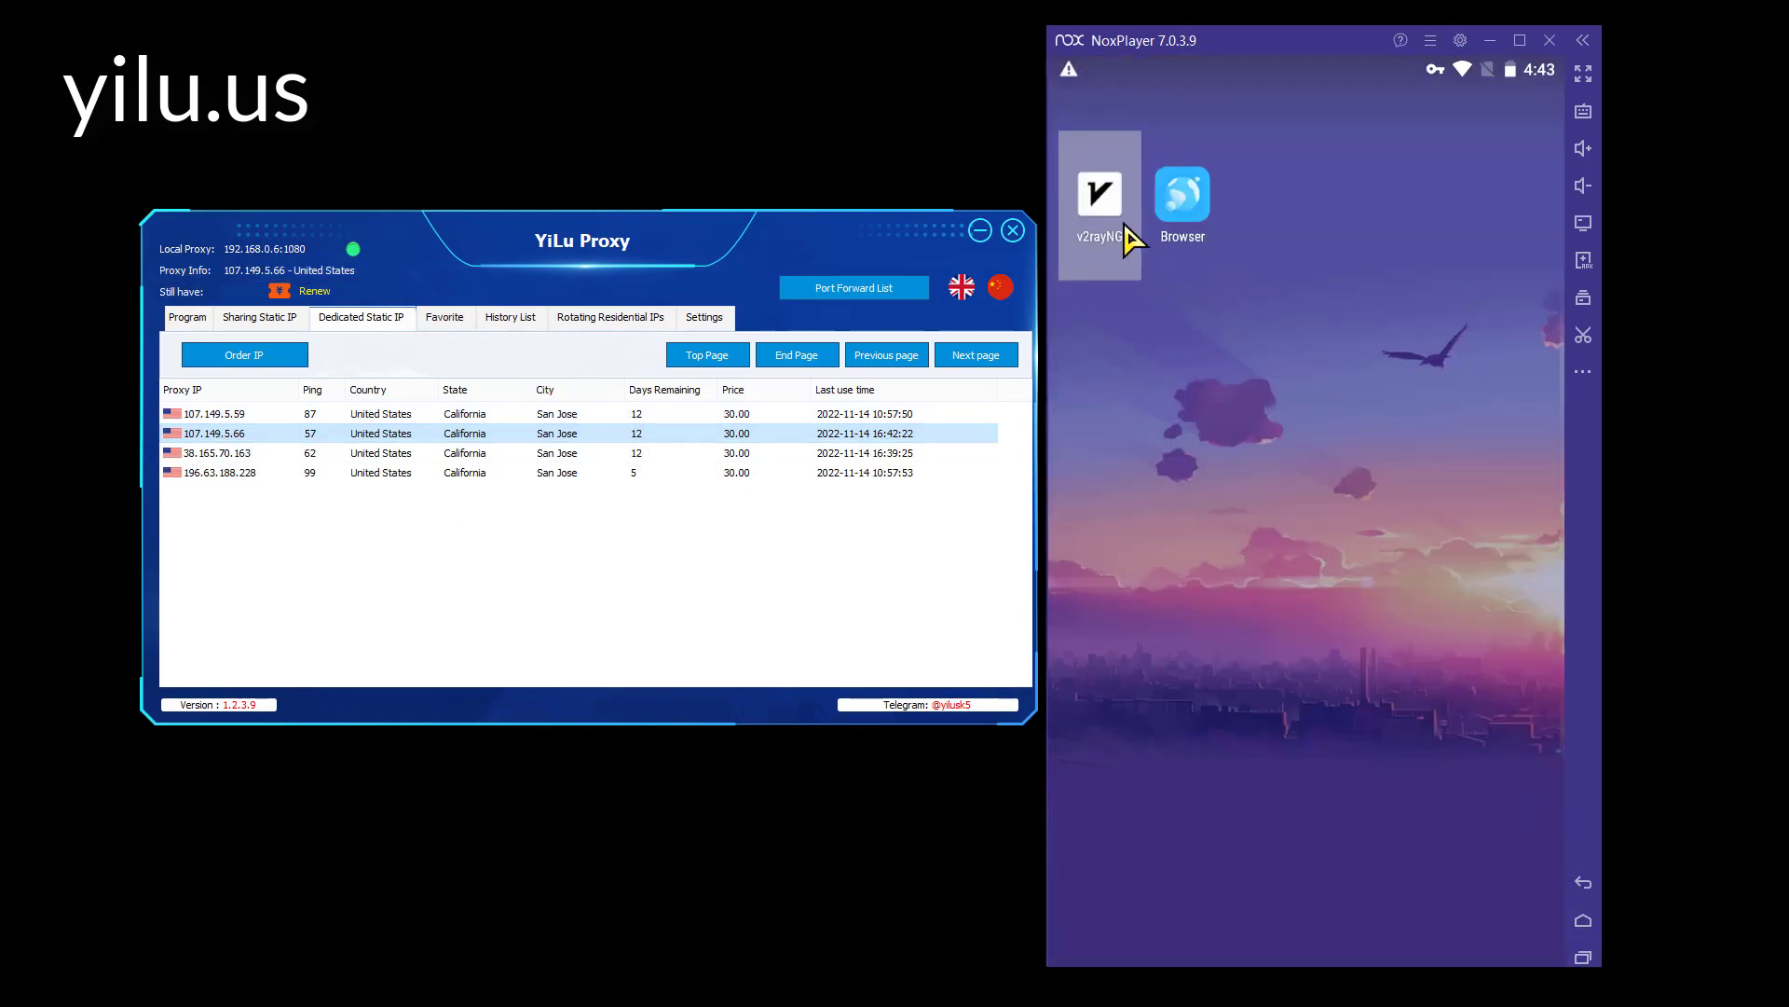
Create a new manual Socks configuration in v2rayNG with the remarks "yiluproxy dynamic ip port".
{"action": "left_click", "coordinate": [1123, 229]}
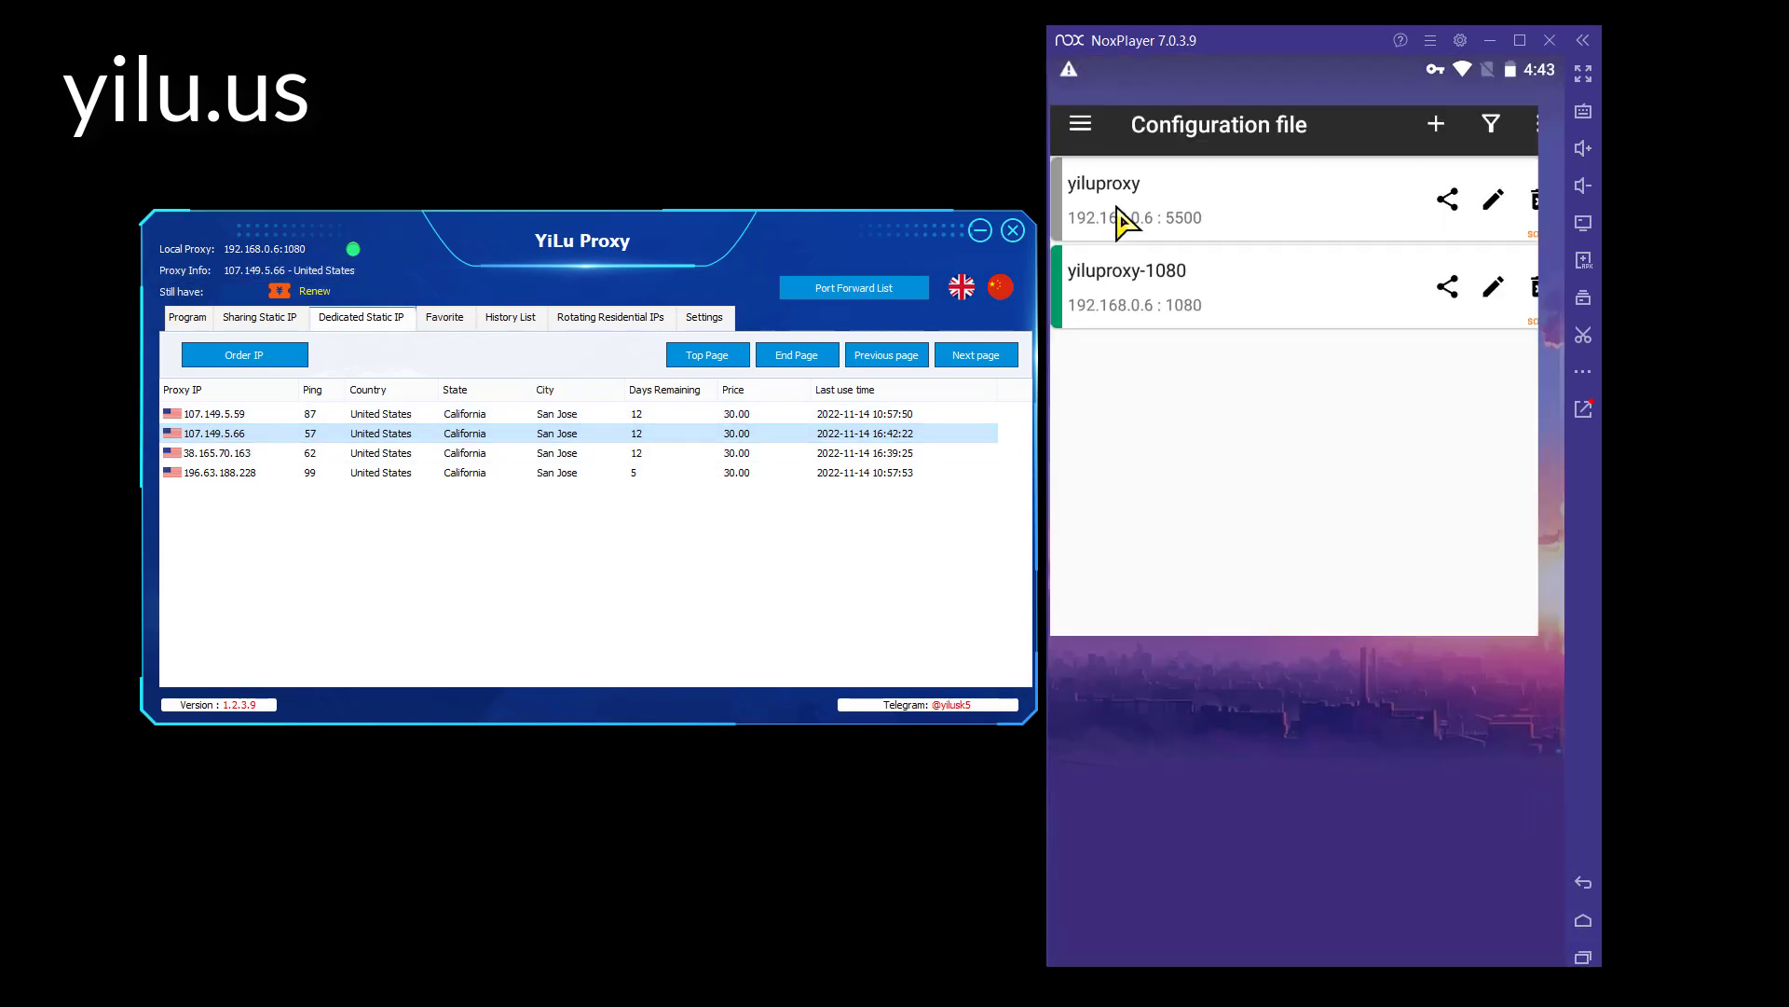
{"action": "left_click", "coordinate": [1438, 116]}
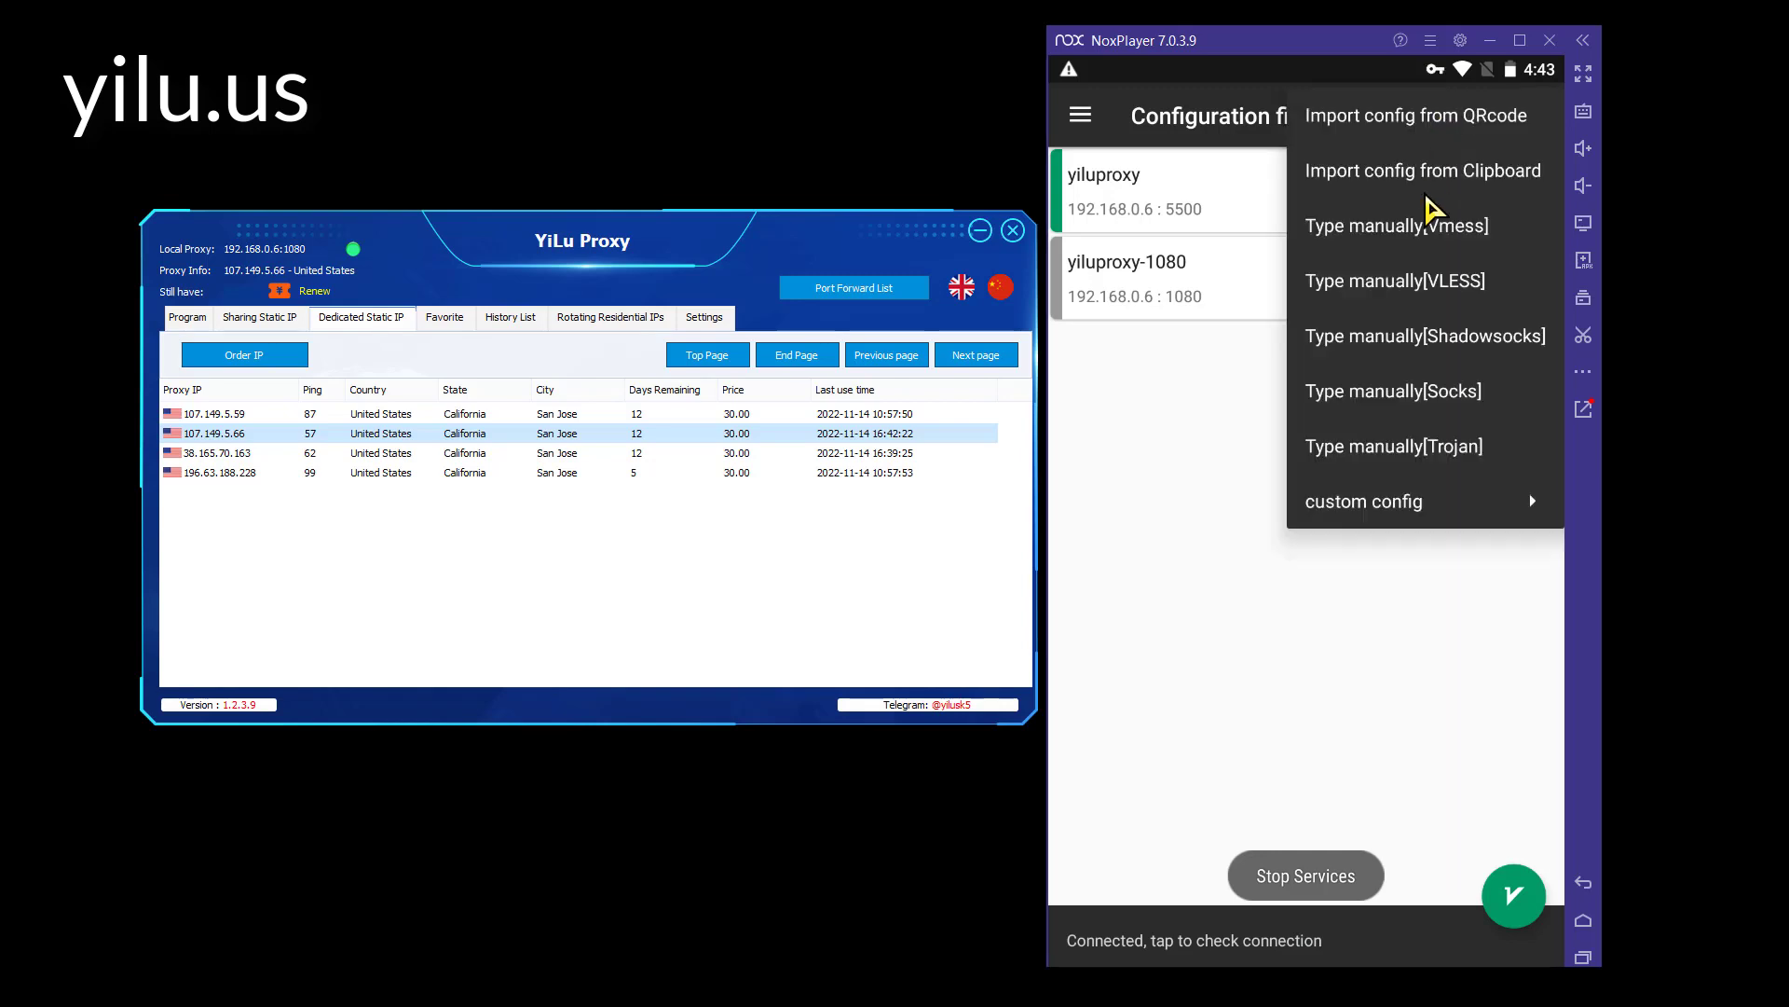
{"action": "left_click", "coordinate": [1408, 390]}
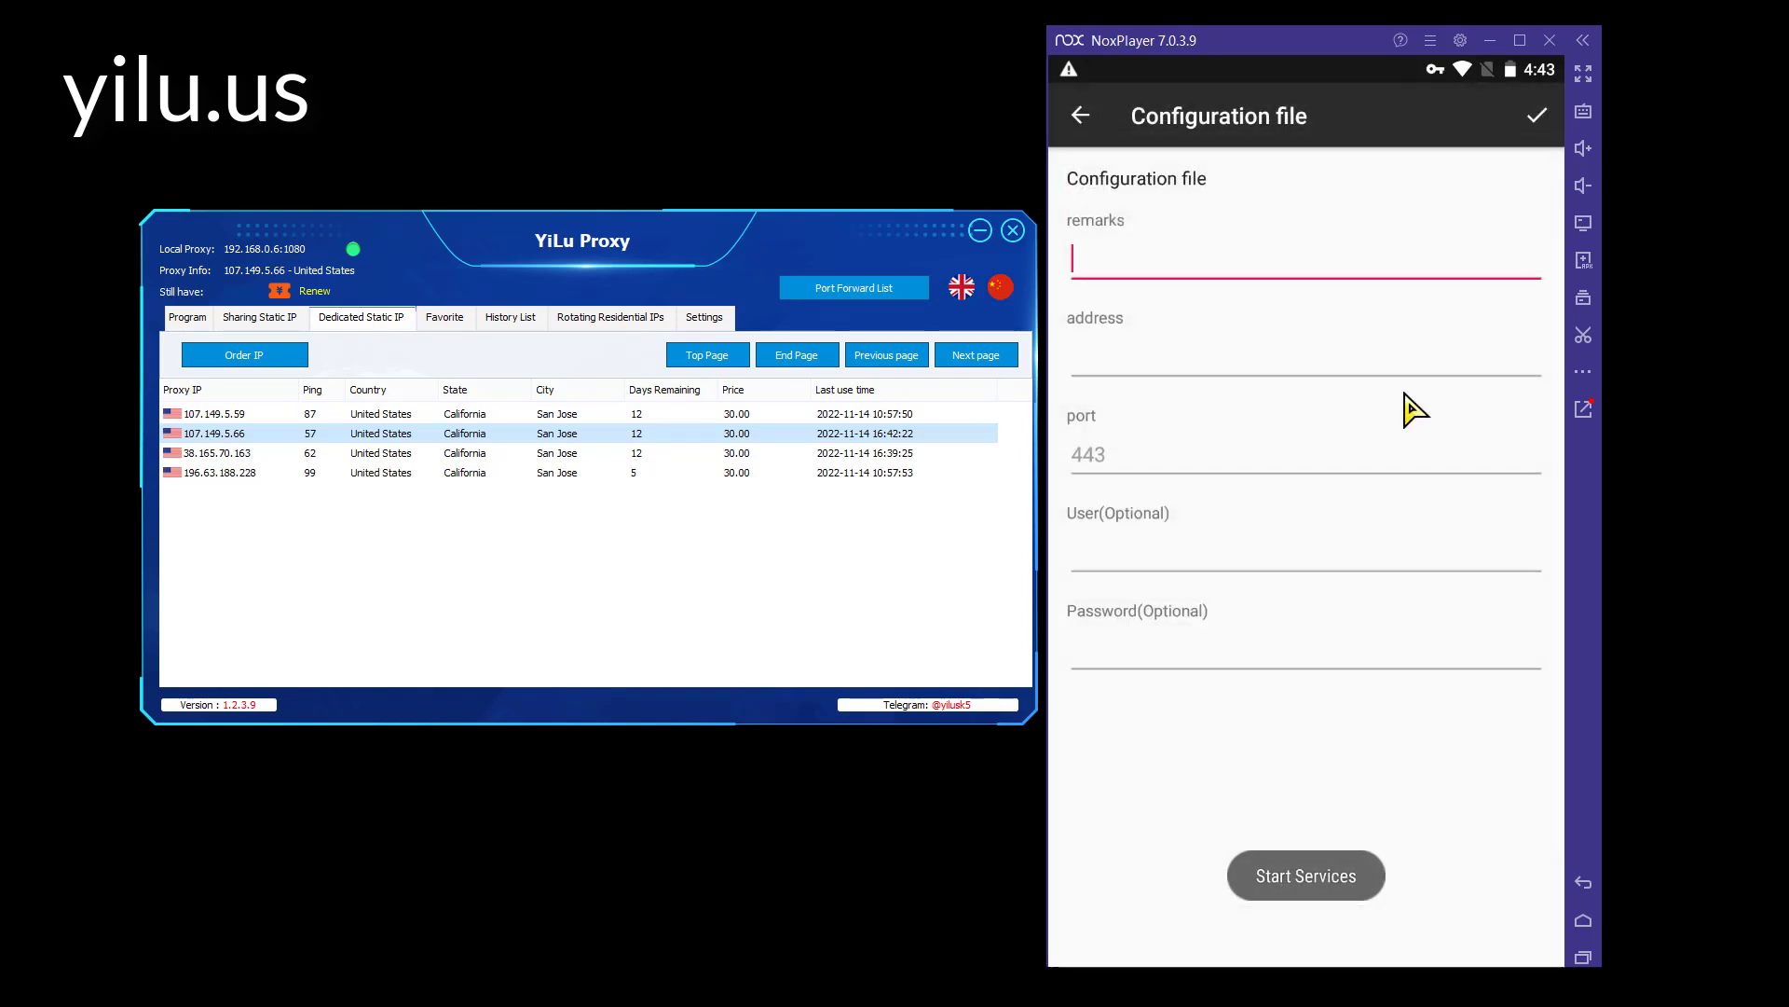
{"action": "type", "text": "yilu"}
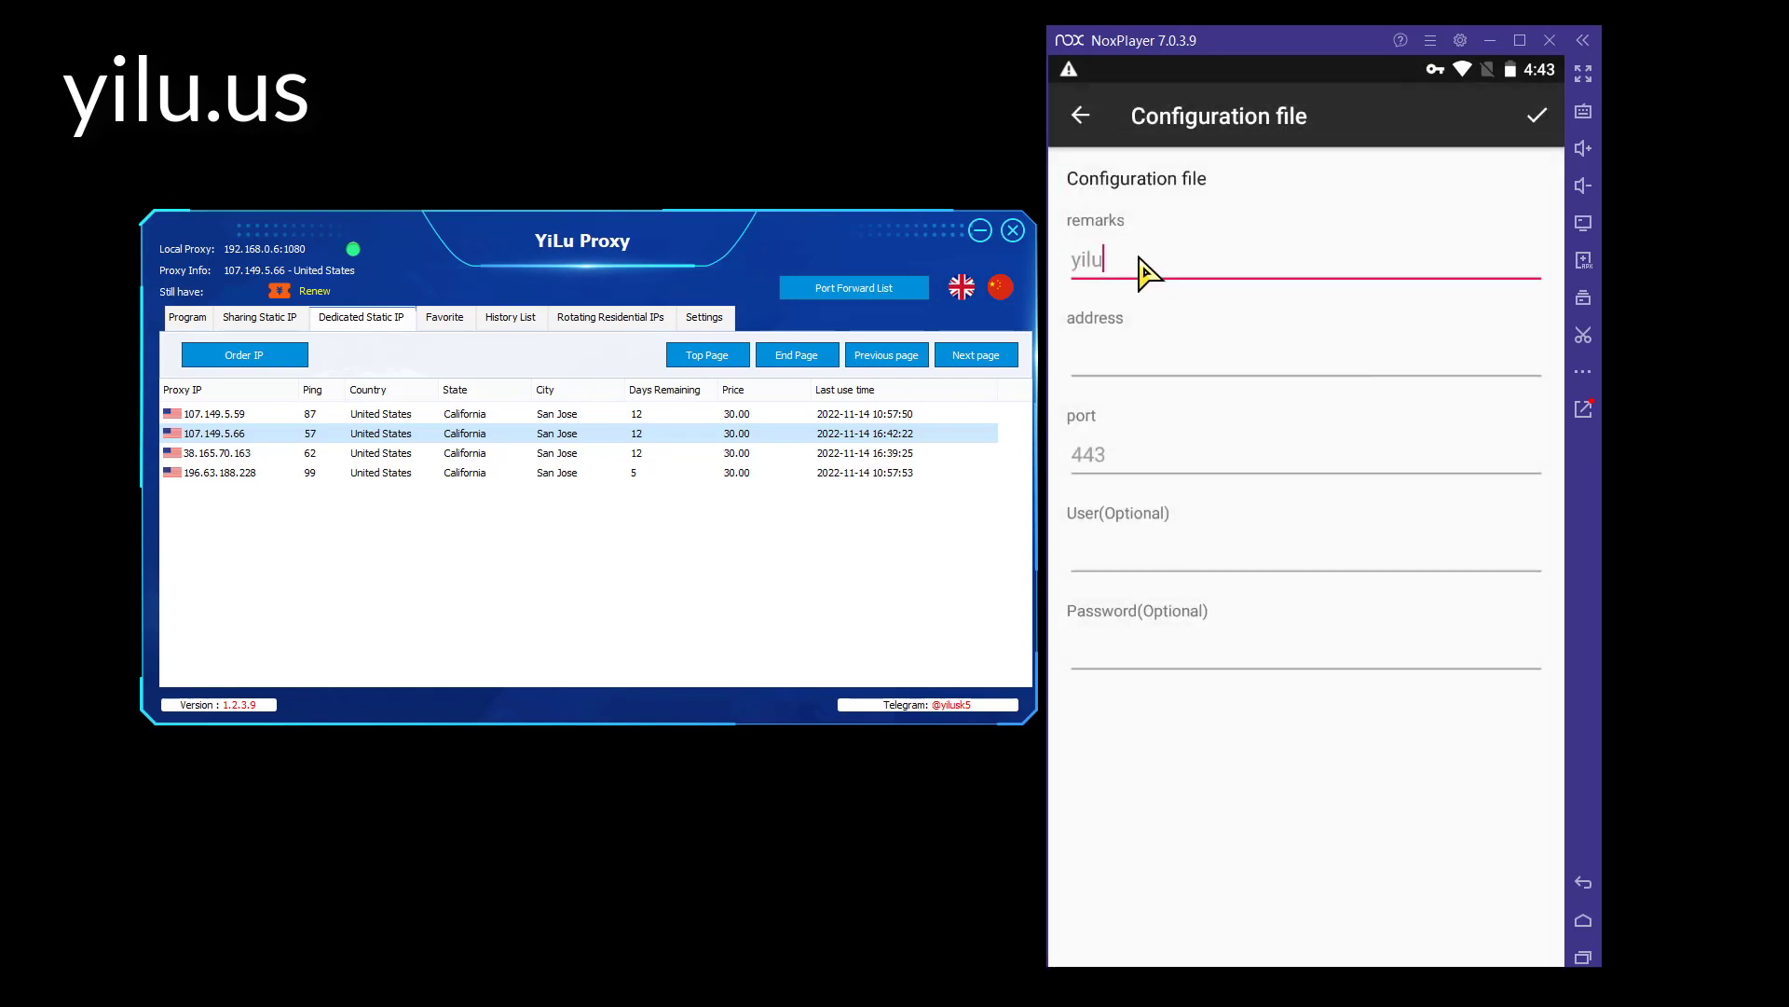
{"action": "type", "text": "proxy dynamic ip port"}
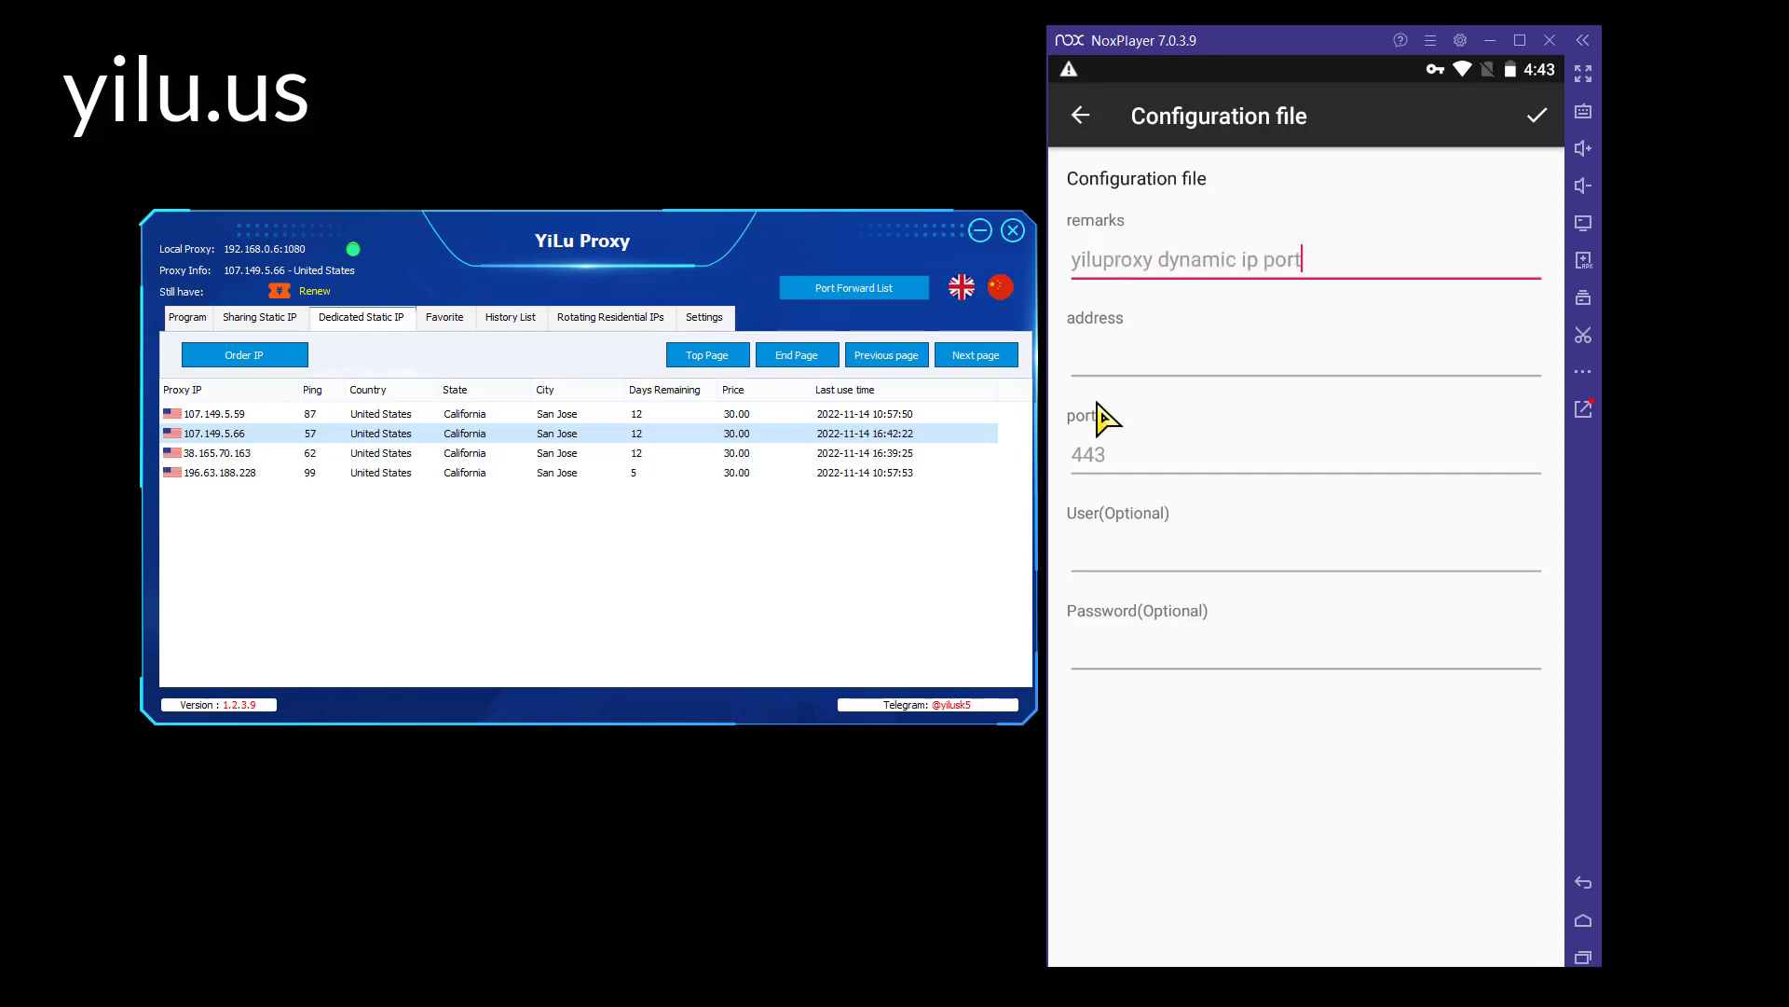
Look up the bind address in YiLu Proxy's settings, set the new configuration's address to 192.168.0.6 and clear its default port.
{"action": "left_click", "coordinate": [1104, 368]}
{"action": "left_click", "coordinate": [704, 316]}
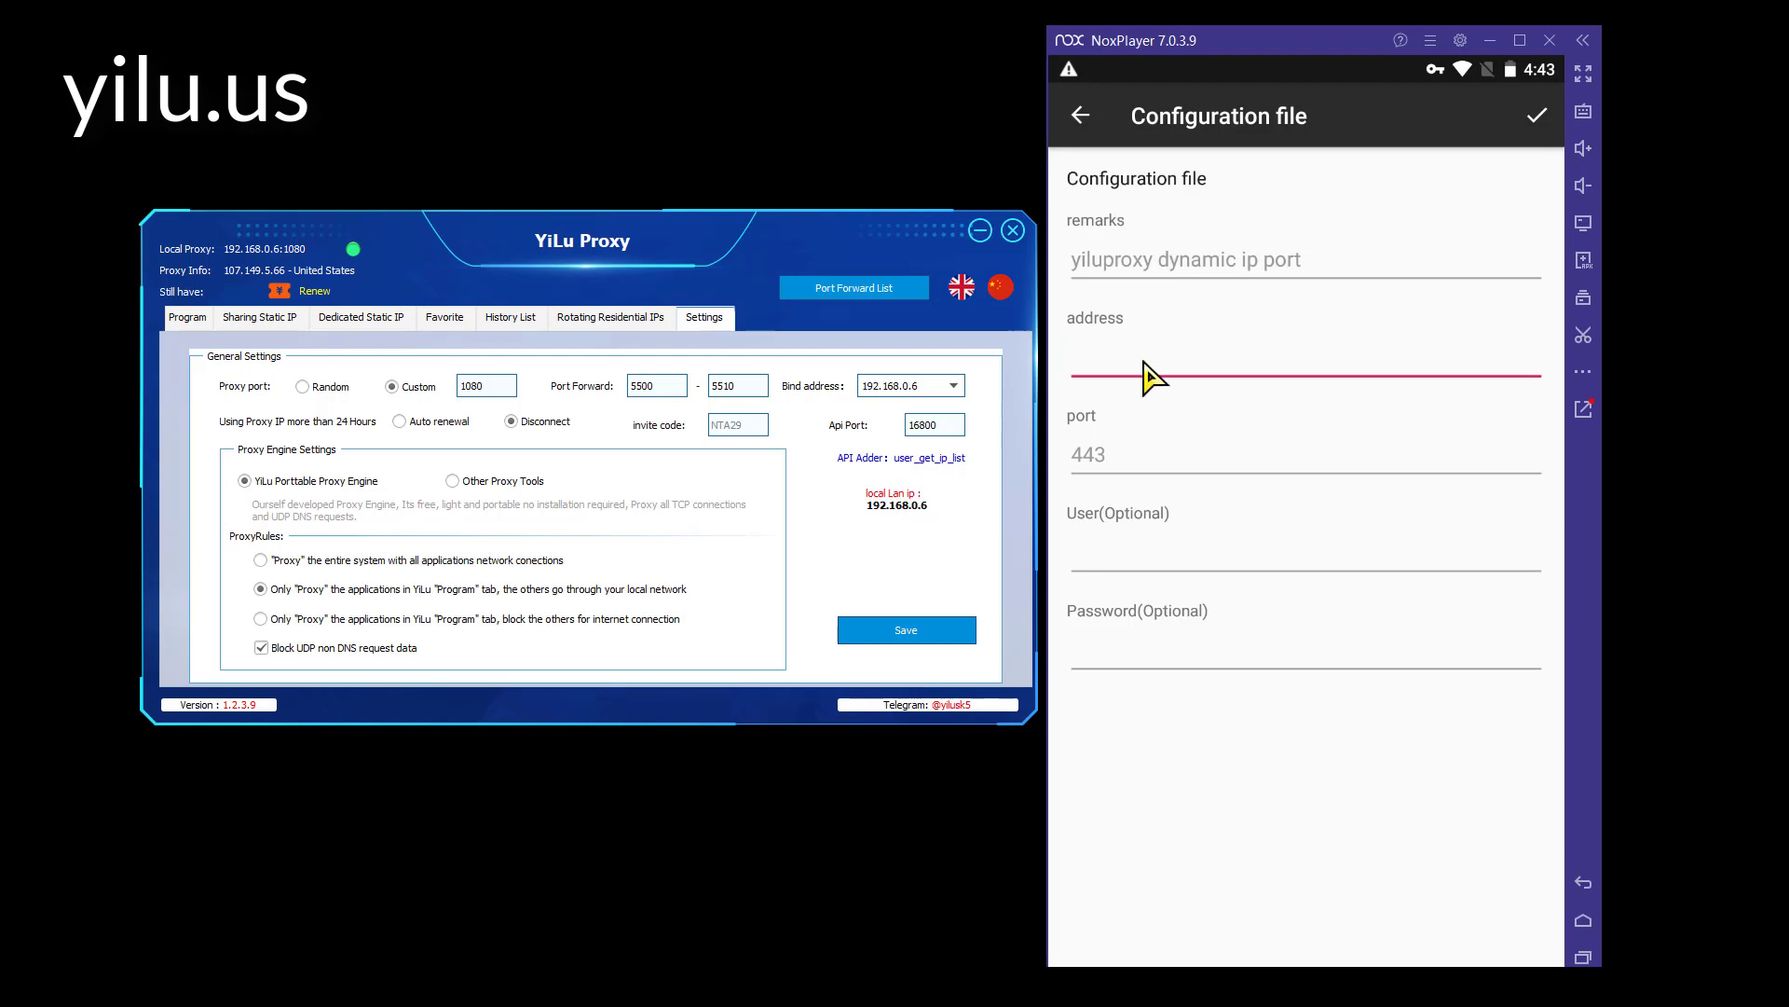
{"action": "type", "text": "192.168.0.6"}
{"action": "left_click", "coordinate": [1119, 463]}
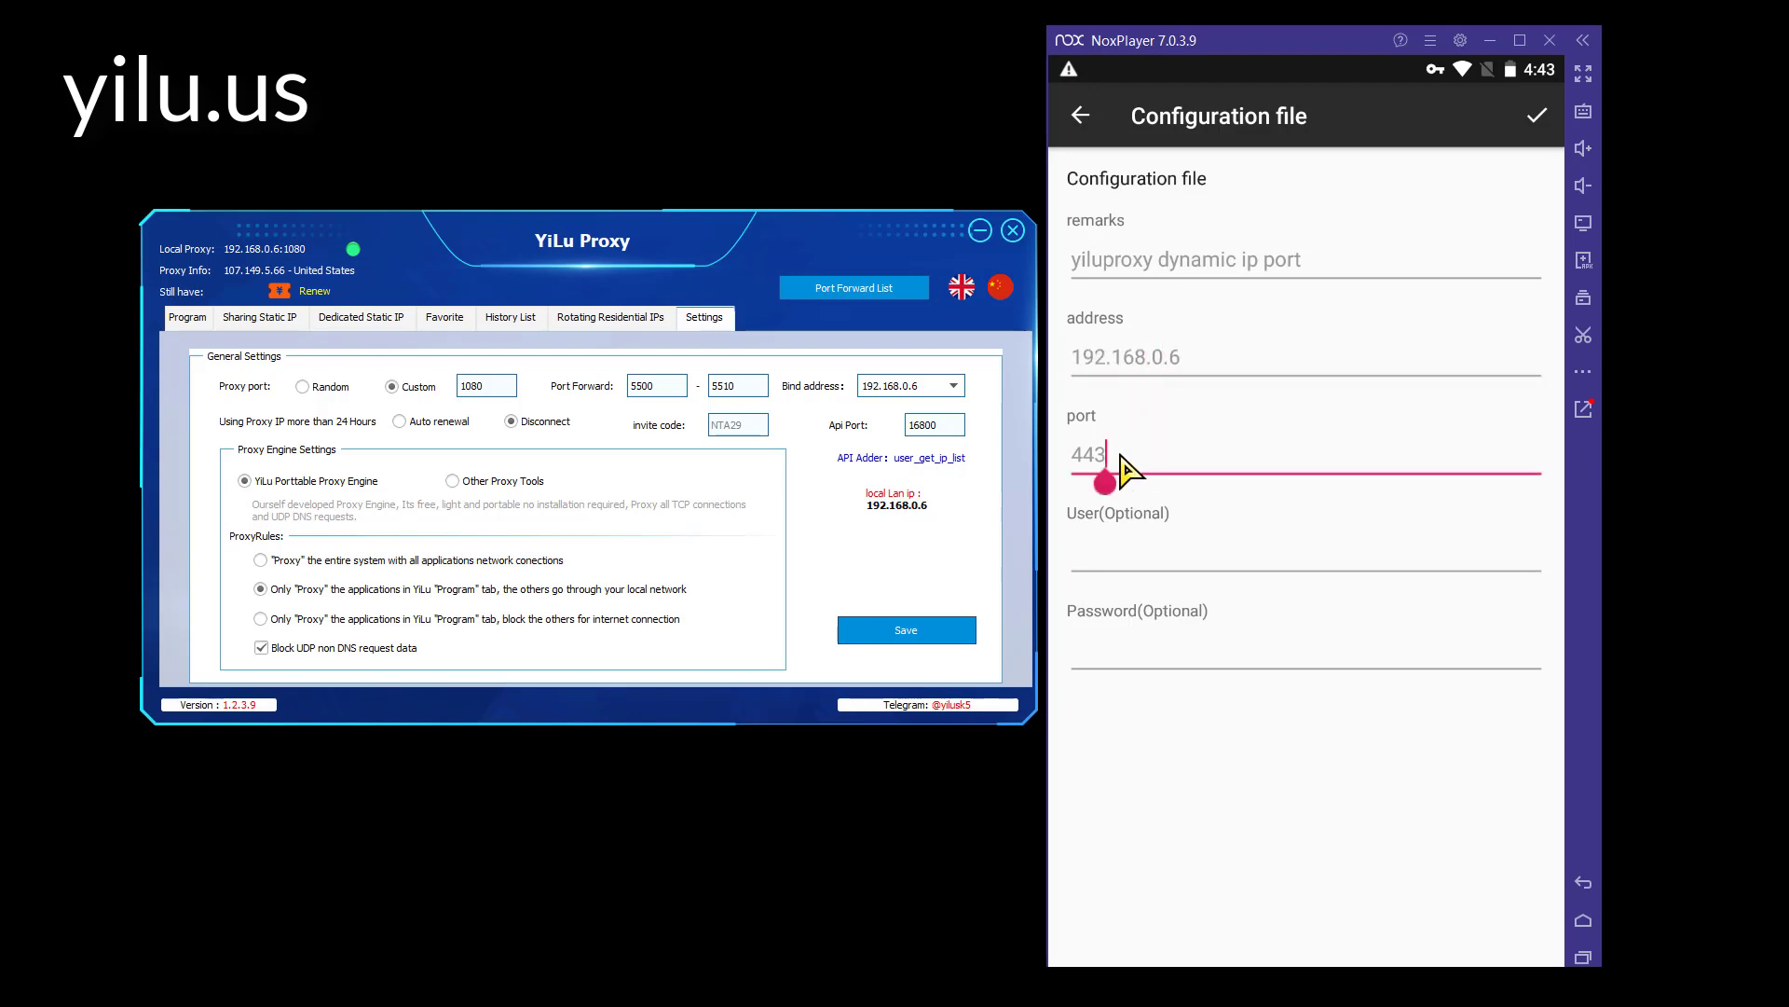
{"action": "key", "text": "BackSpace"}
{"action": "key", "text": "BackSpace"}
{"action": "key", "text": "BackSpace"}
Fetch rotating residential IPs for CA-Canada in YiLu Proxy and forward the first one to port 5501, checking the Port Forward List.
{"action": "left_click", "coordinate": [589, 320]}
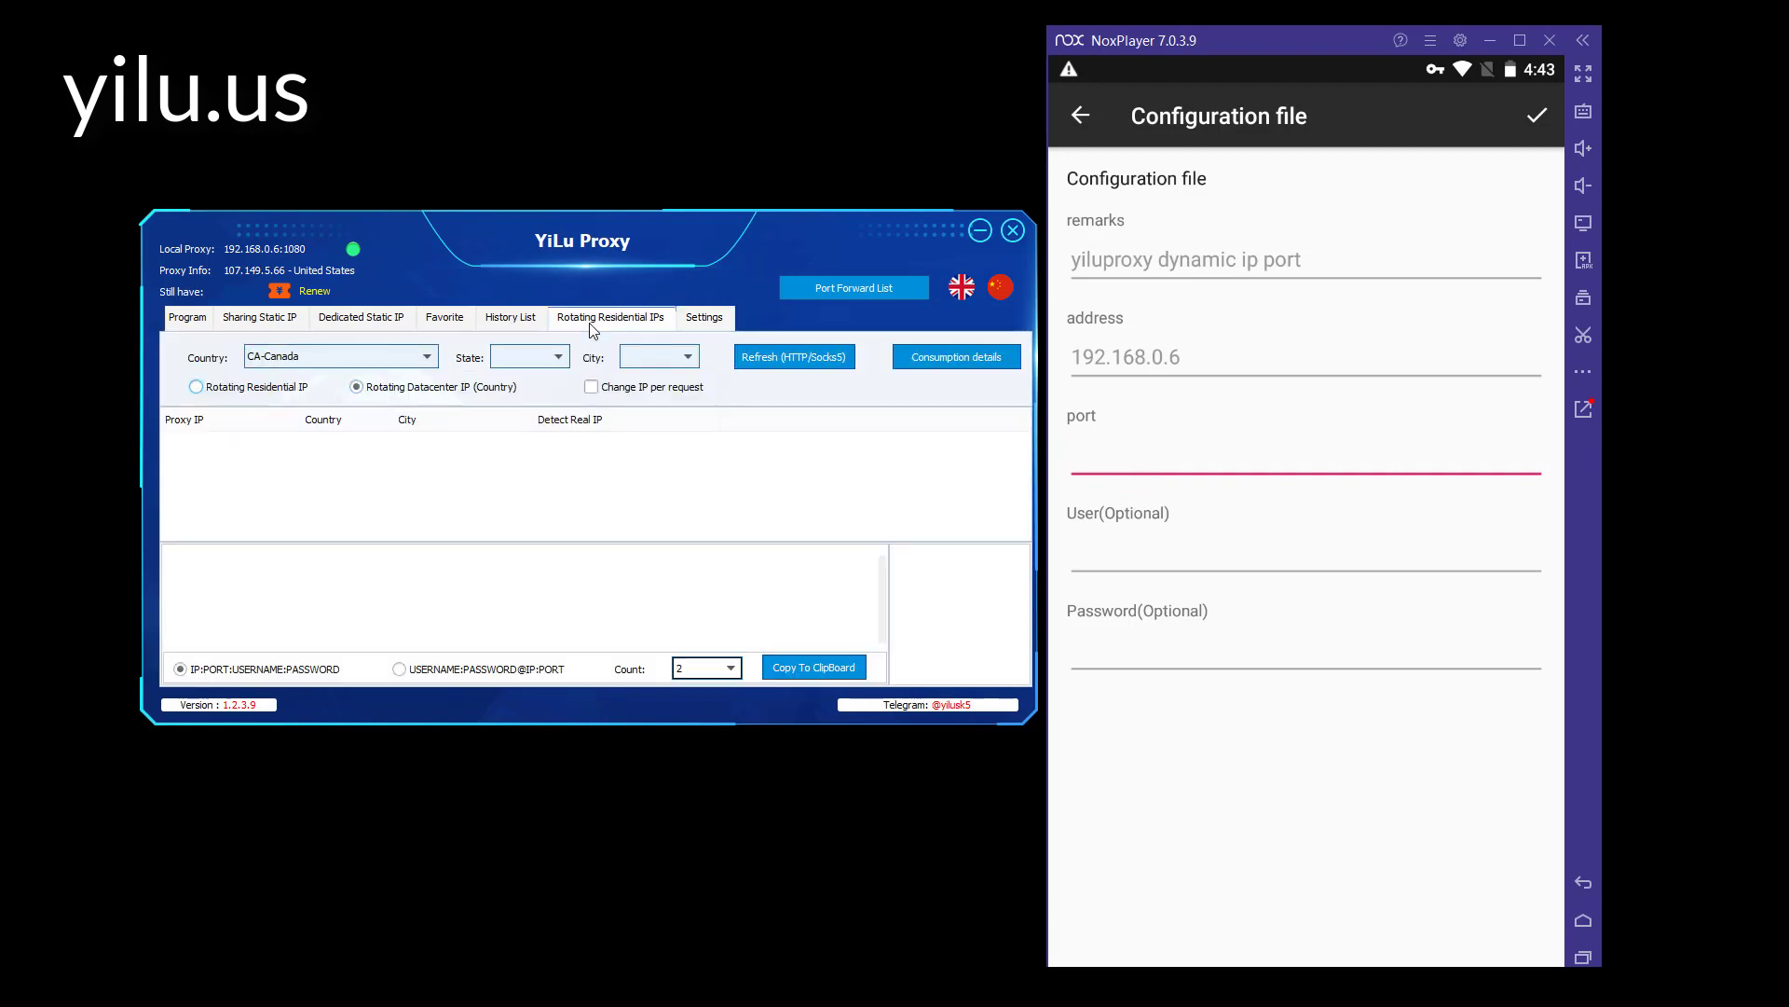
{"action": "left_click", "coordinate": [794, 357]}
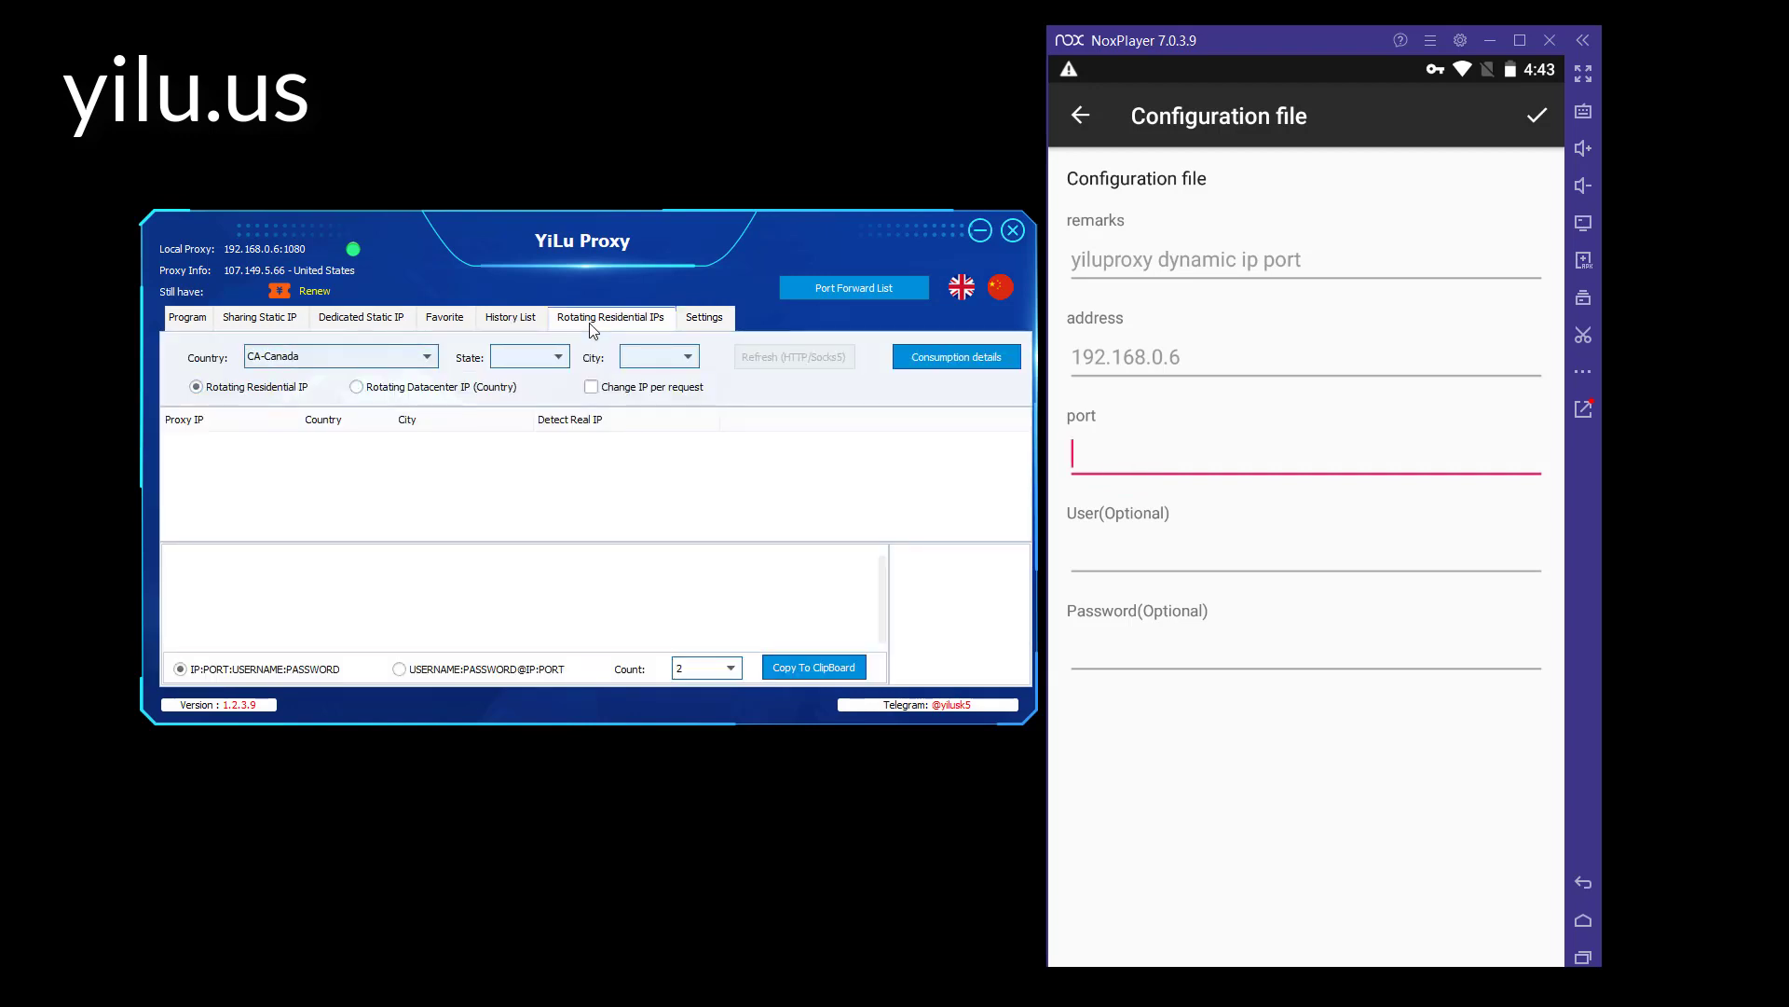
{"action": "left_click", "coordinate": [354, 444]}
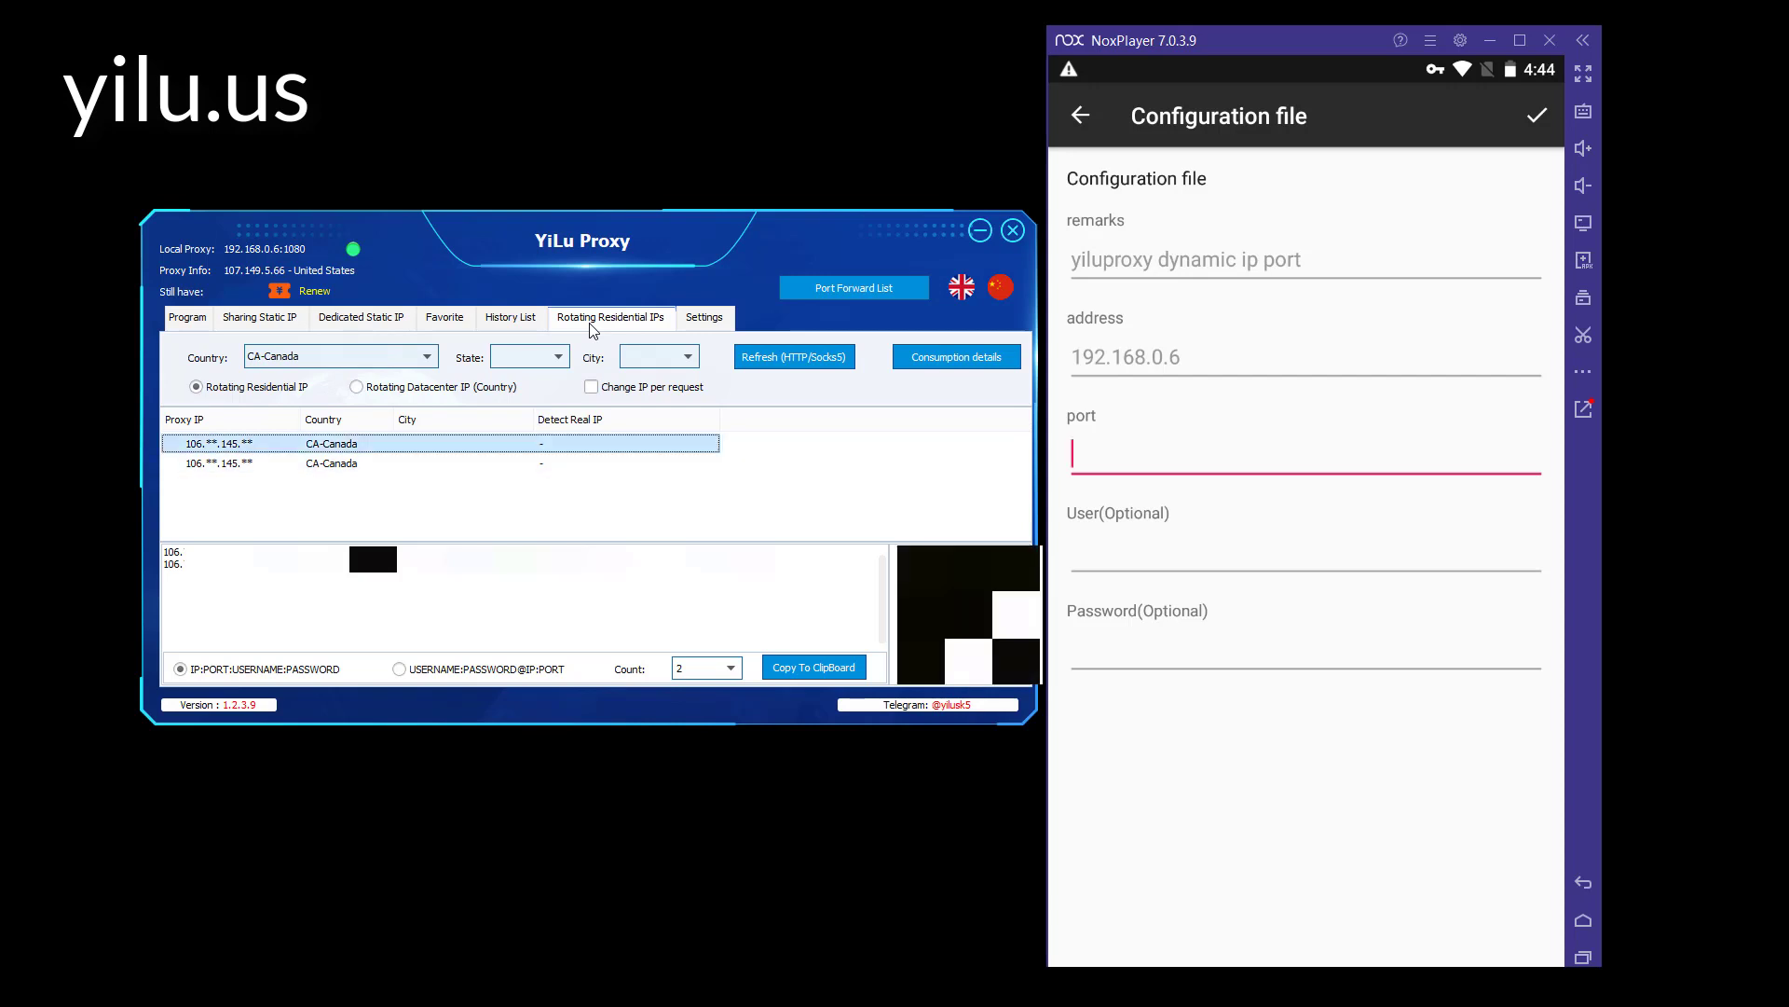
{"action": "right_click", "coordinate": [376, 449]}
{"action": "mouse_move", "coordinate": [443, 534]}
{"action": "left_click", "coordinate": [640, 556]}
{"action": "left_click", "coordinate": [854, 288]}
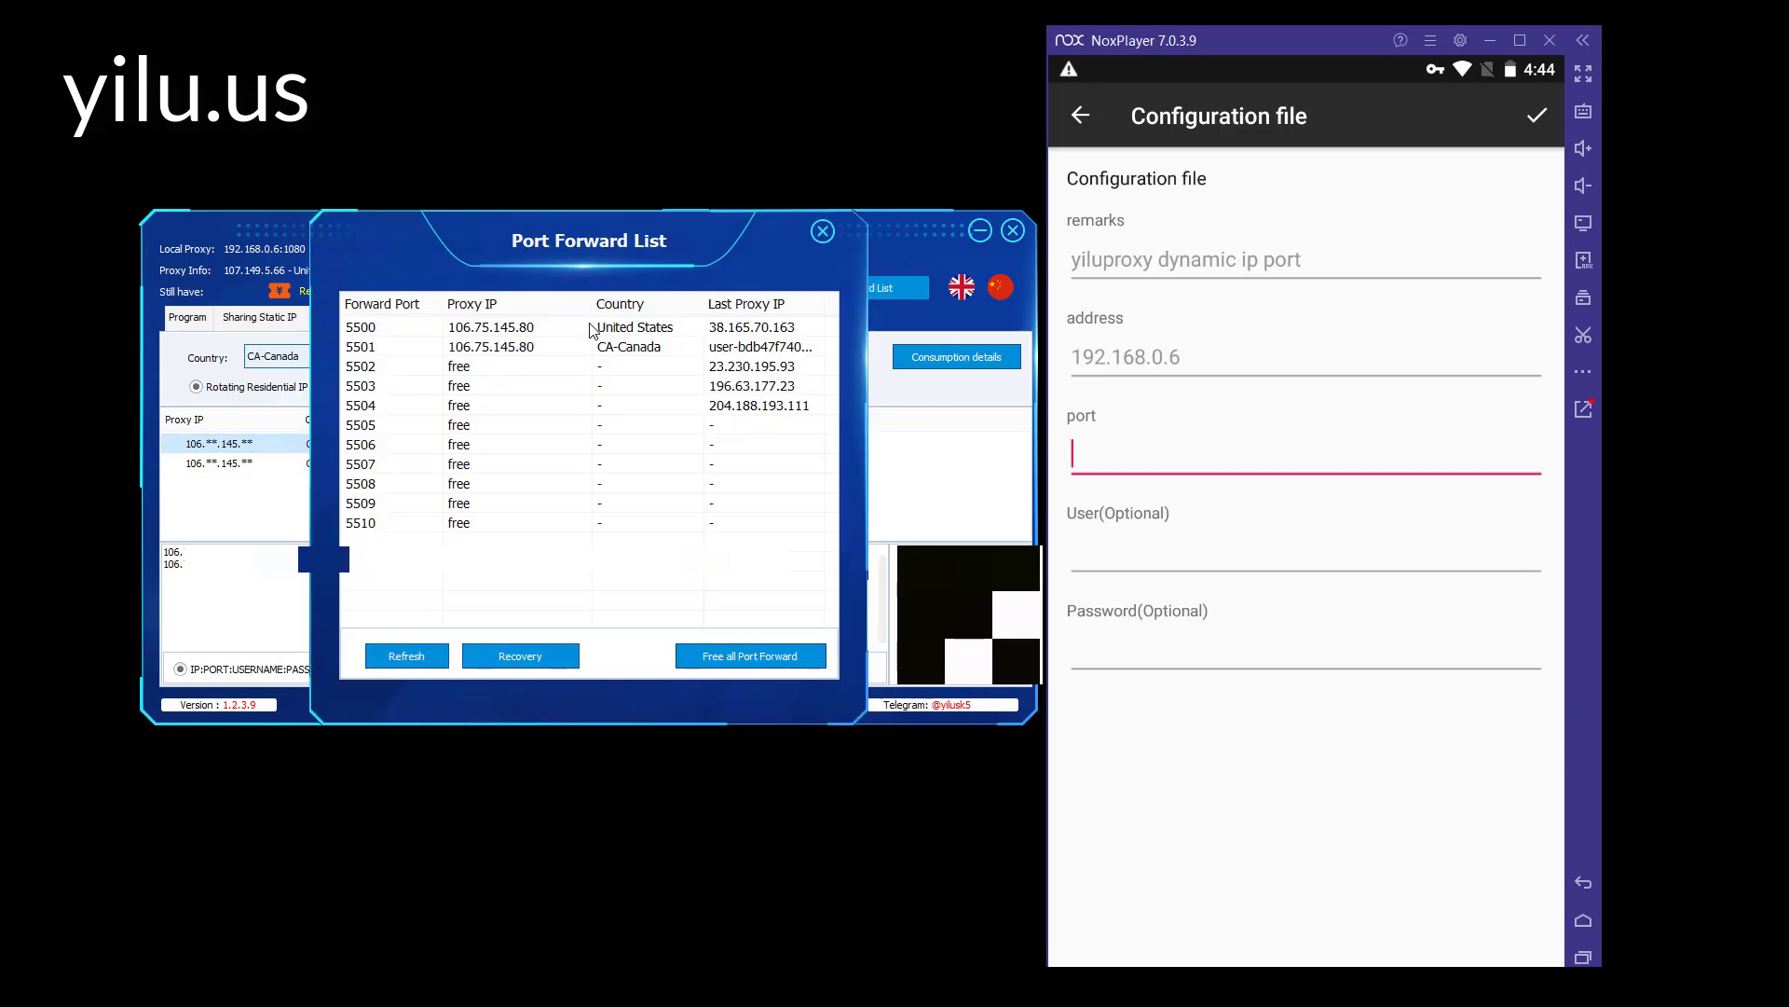
{"action": "left_click", "coordinate": [823, 230]}
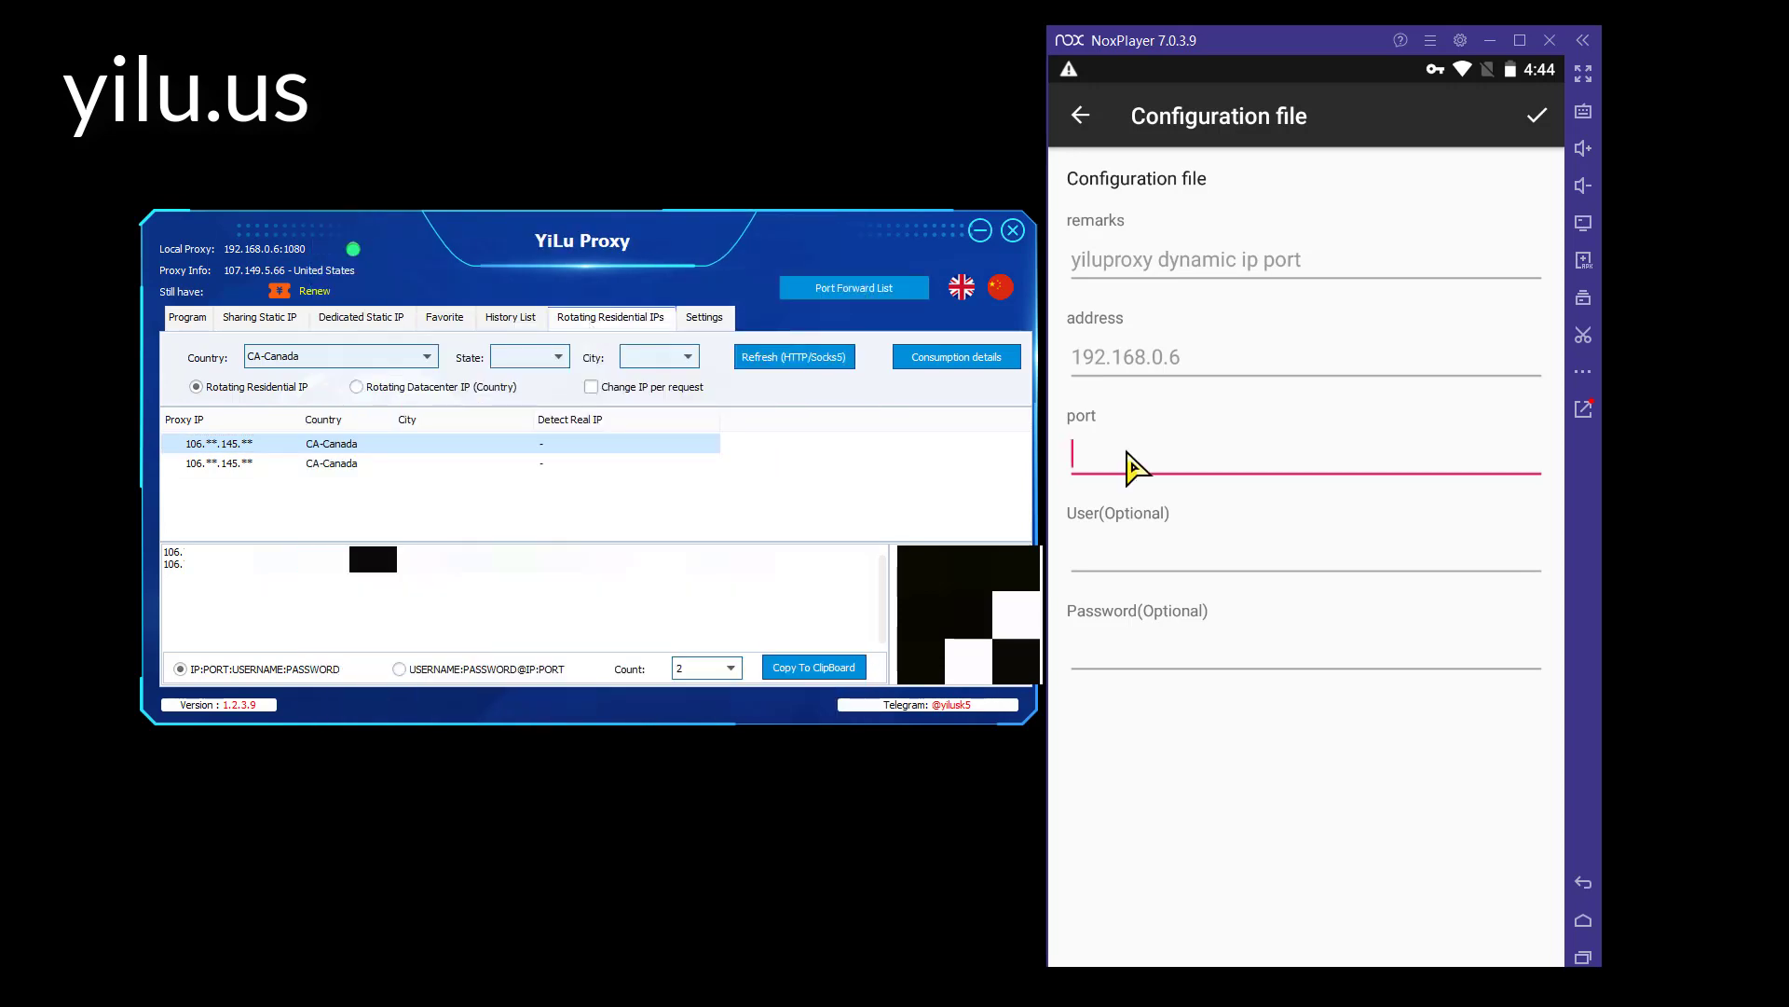
Set the configuration's port to 5501, save it and make yiluproxy dynamic ip port the active connection.
{"action": "type", "text": "5501"}
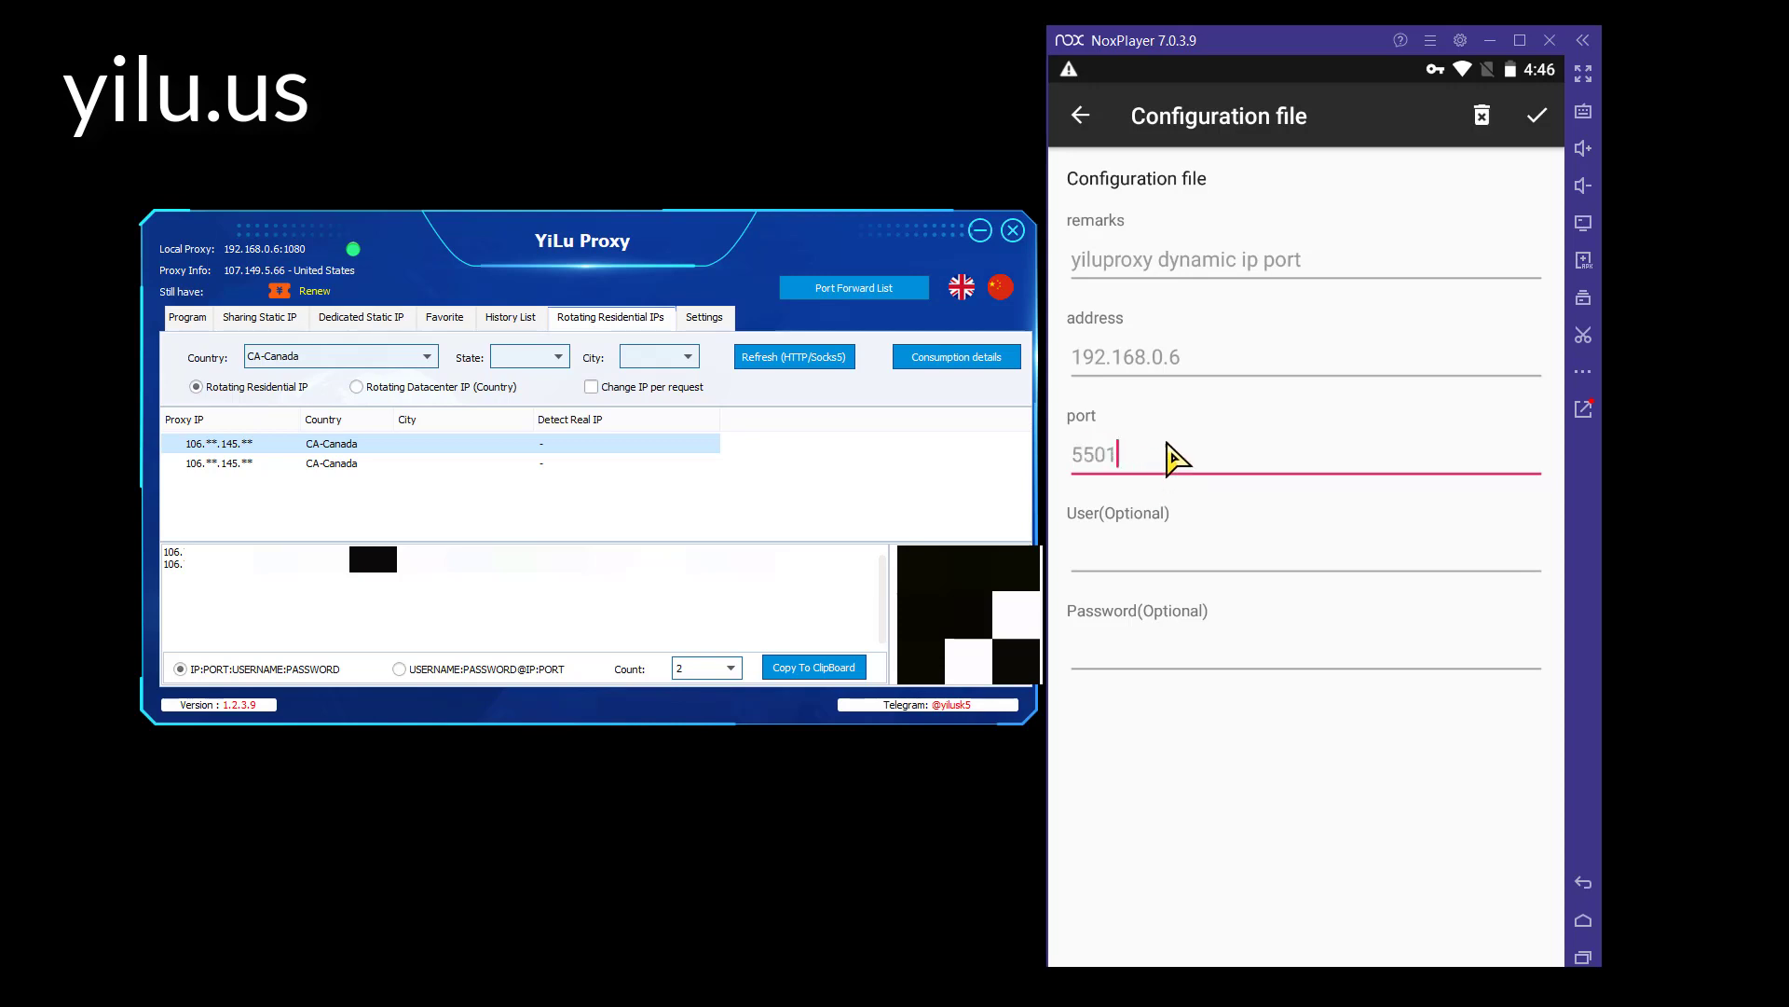
{"action": "left_click", "coordinate": [1536, 115]}
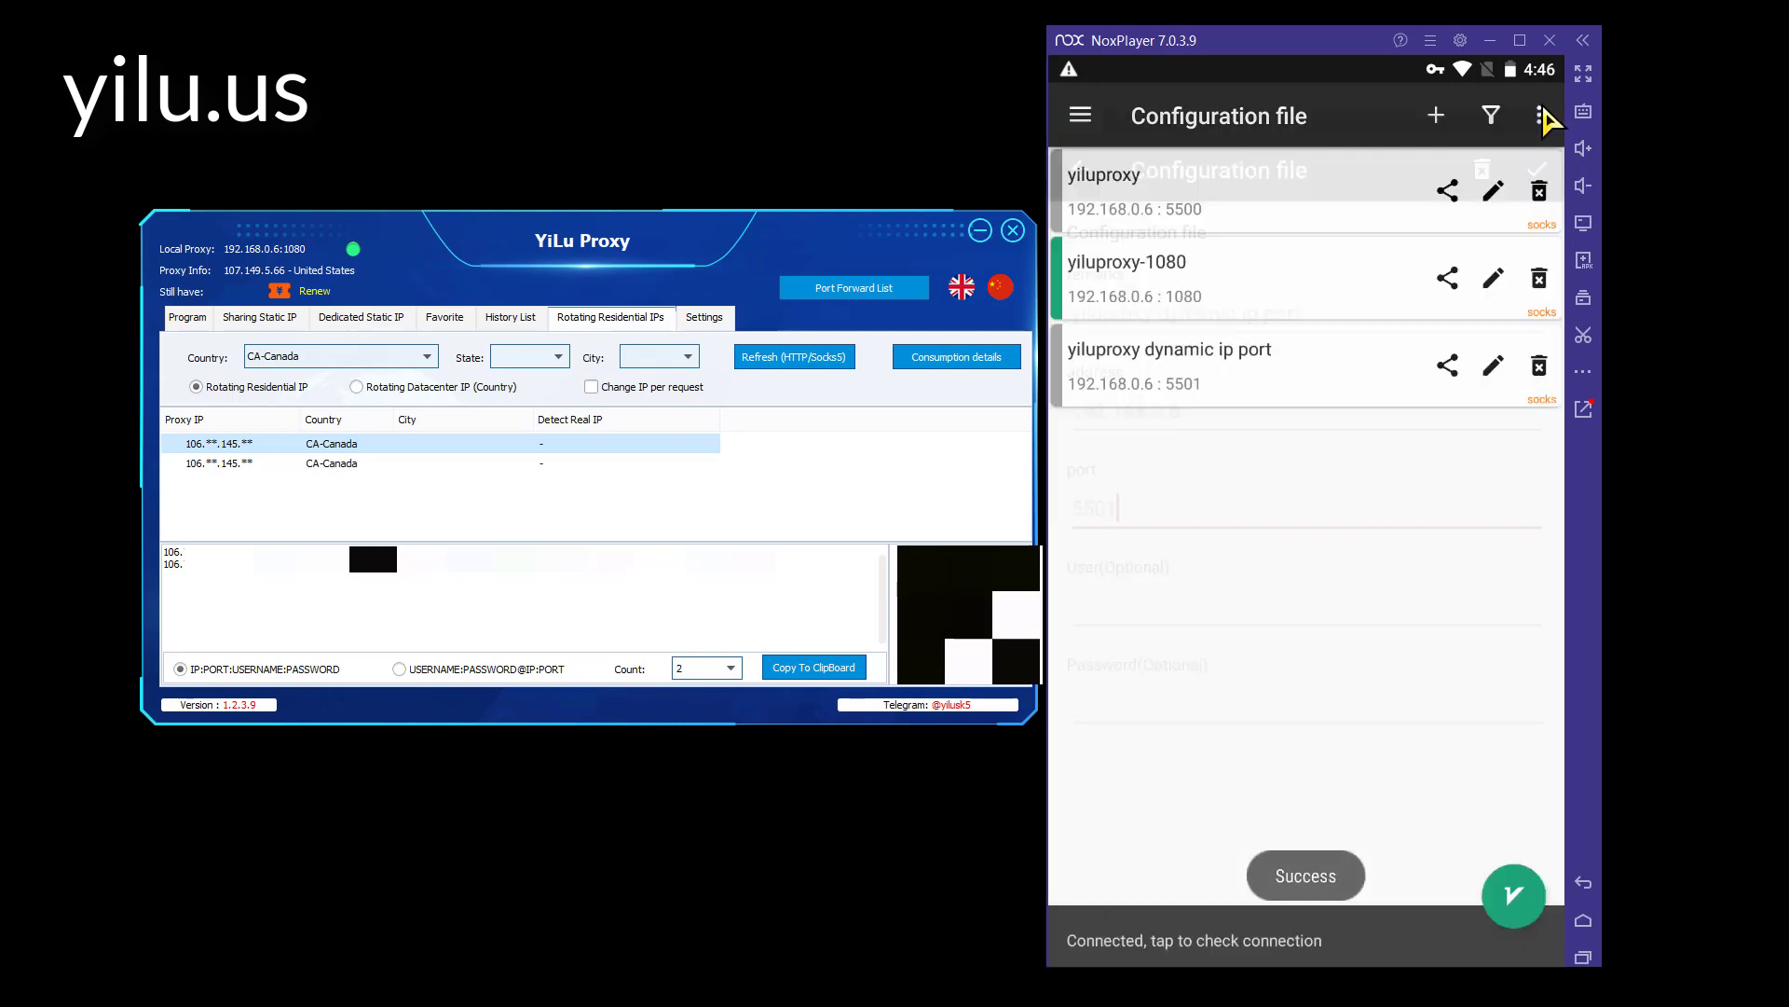
{"action": "left_click", "coordinate": [1180, 383]}
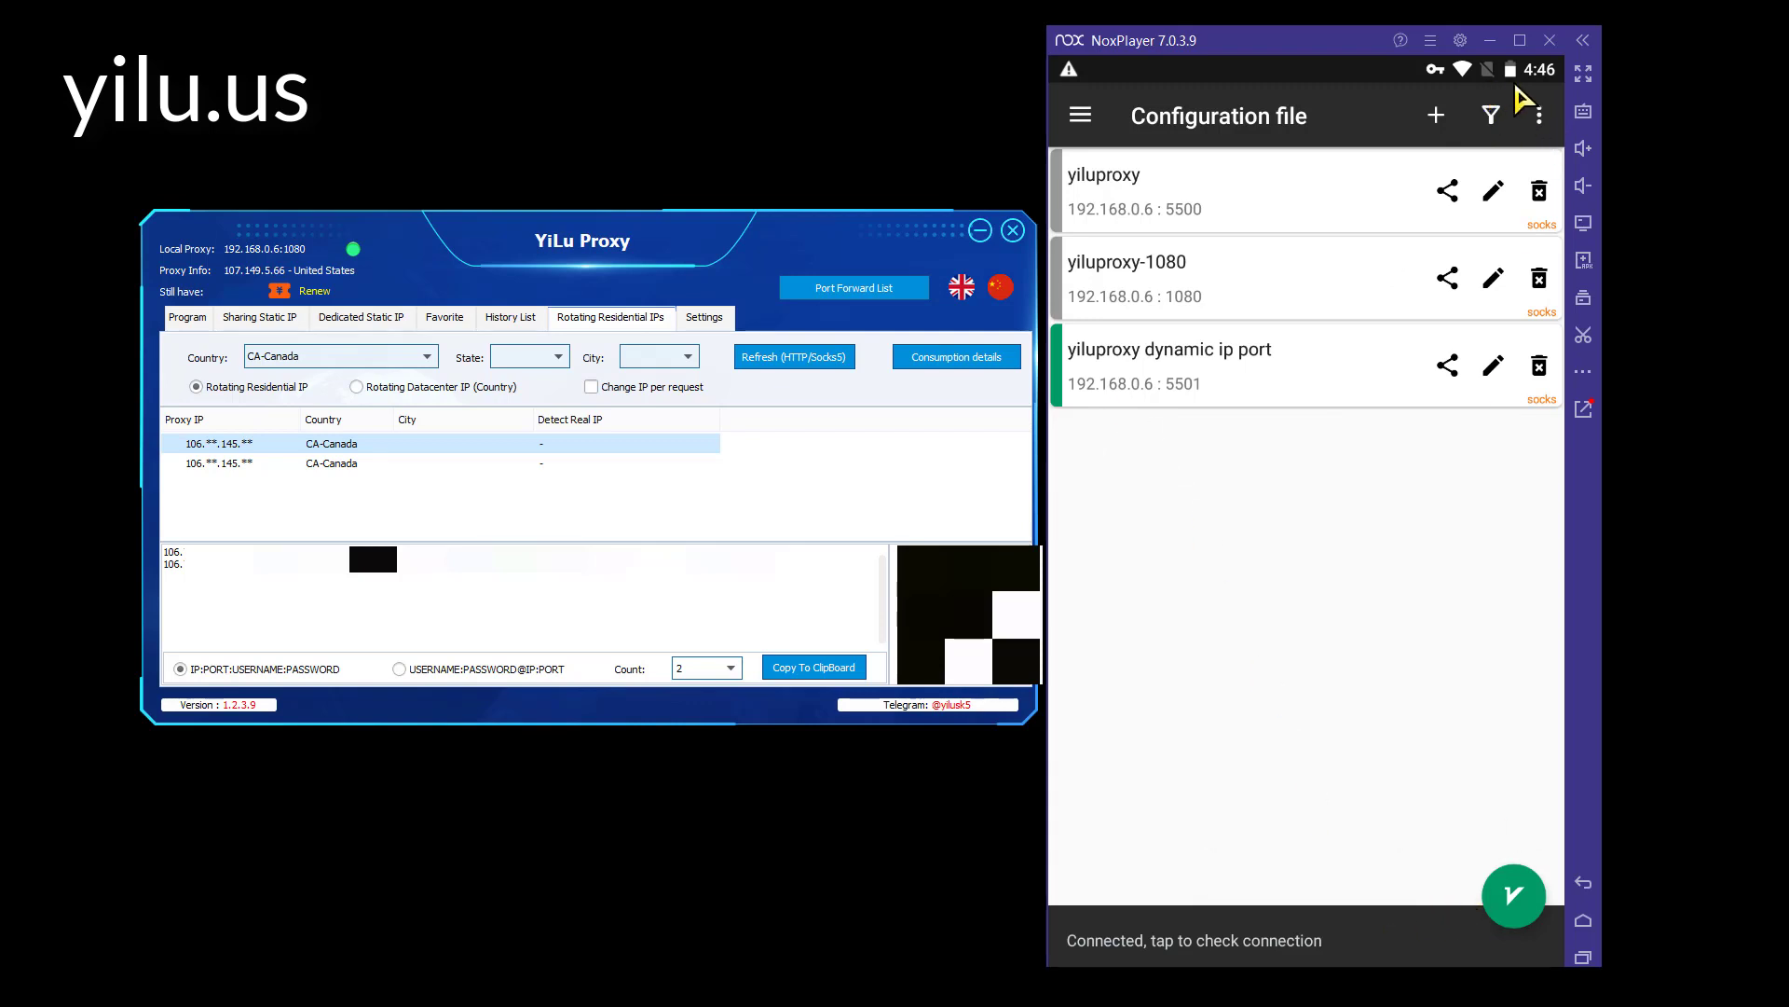
Reload ipinfo.io in the emulator's Browser and examine the public IP details through the yiluproxy dynamic ip port connection.
{"action": "left_click", "coordinate": [1583, 920]}
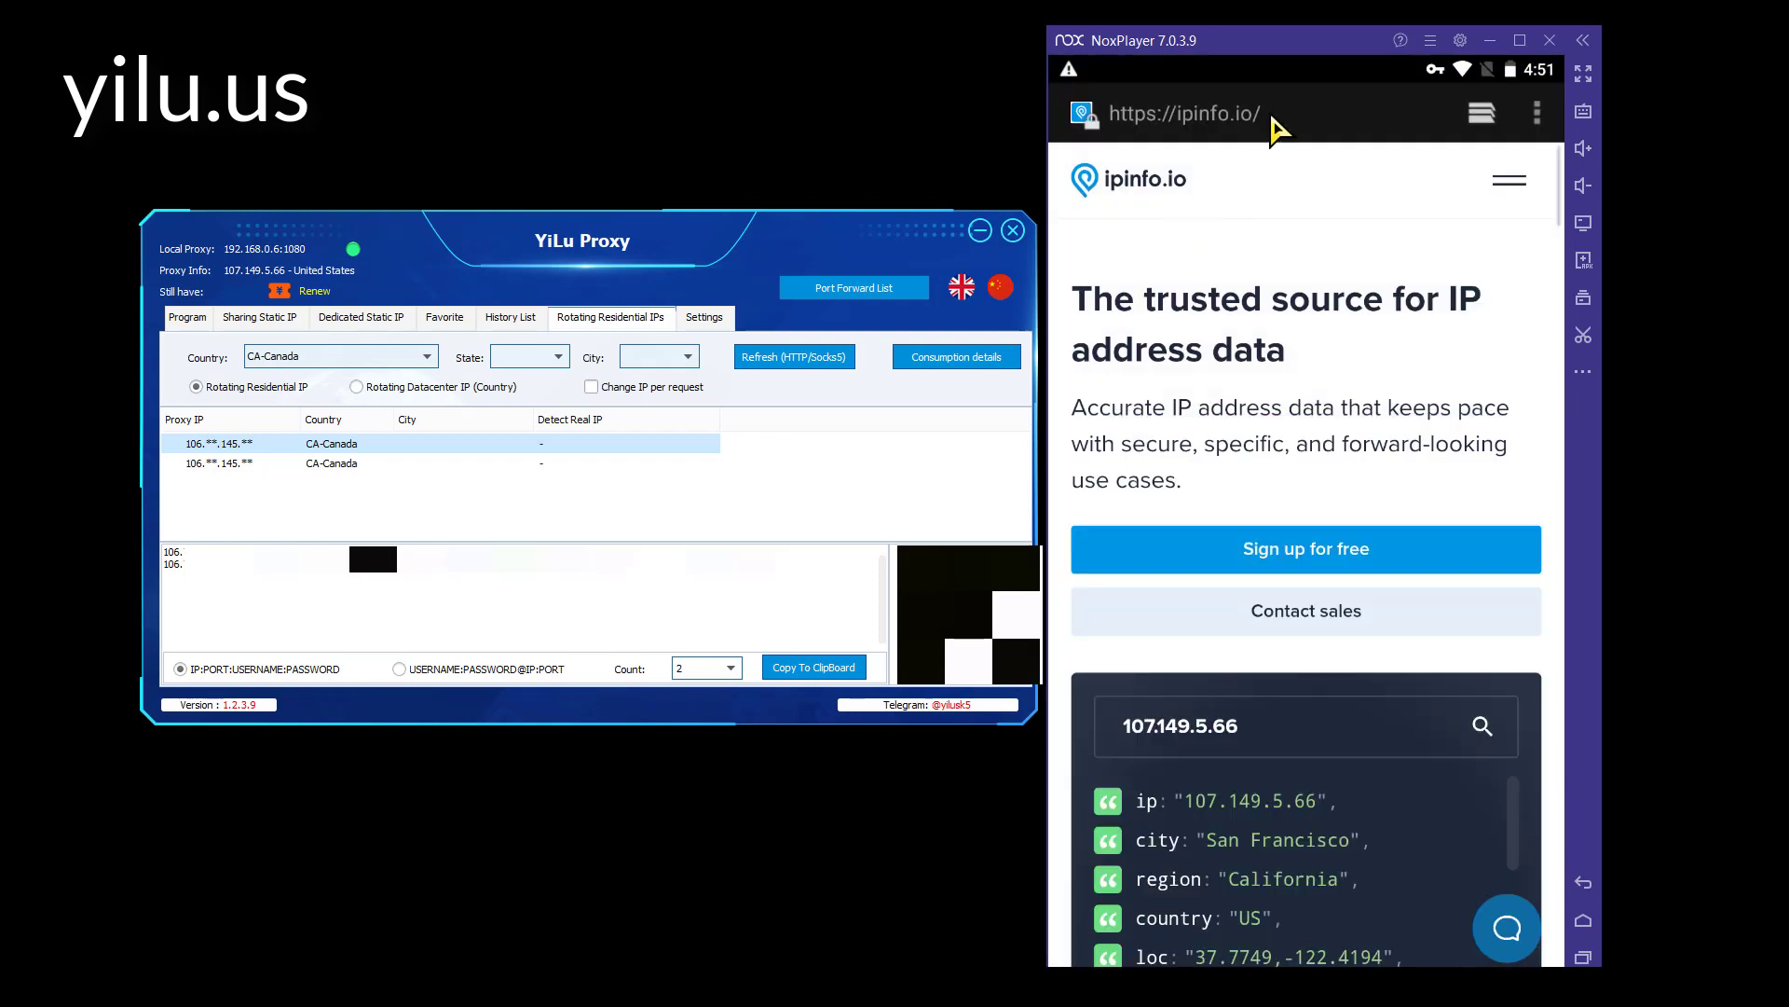
{"action": "left_click", "coordinate": [1273, 120]}
{"action": "key", "text": "Return"}
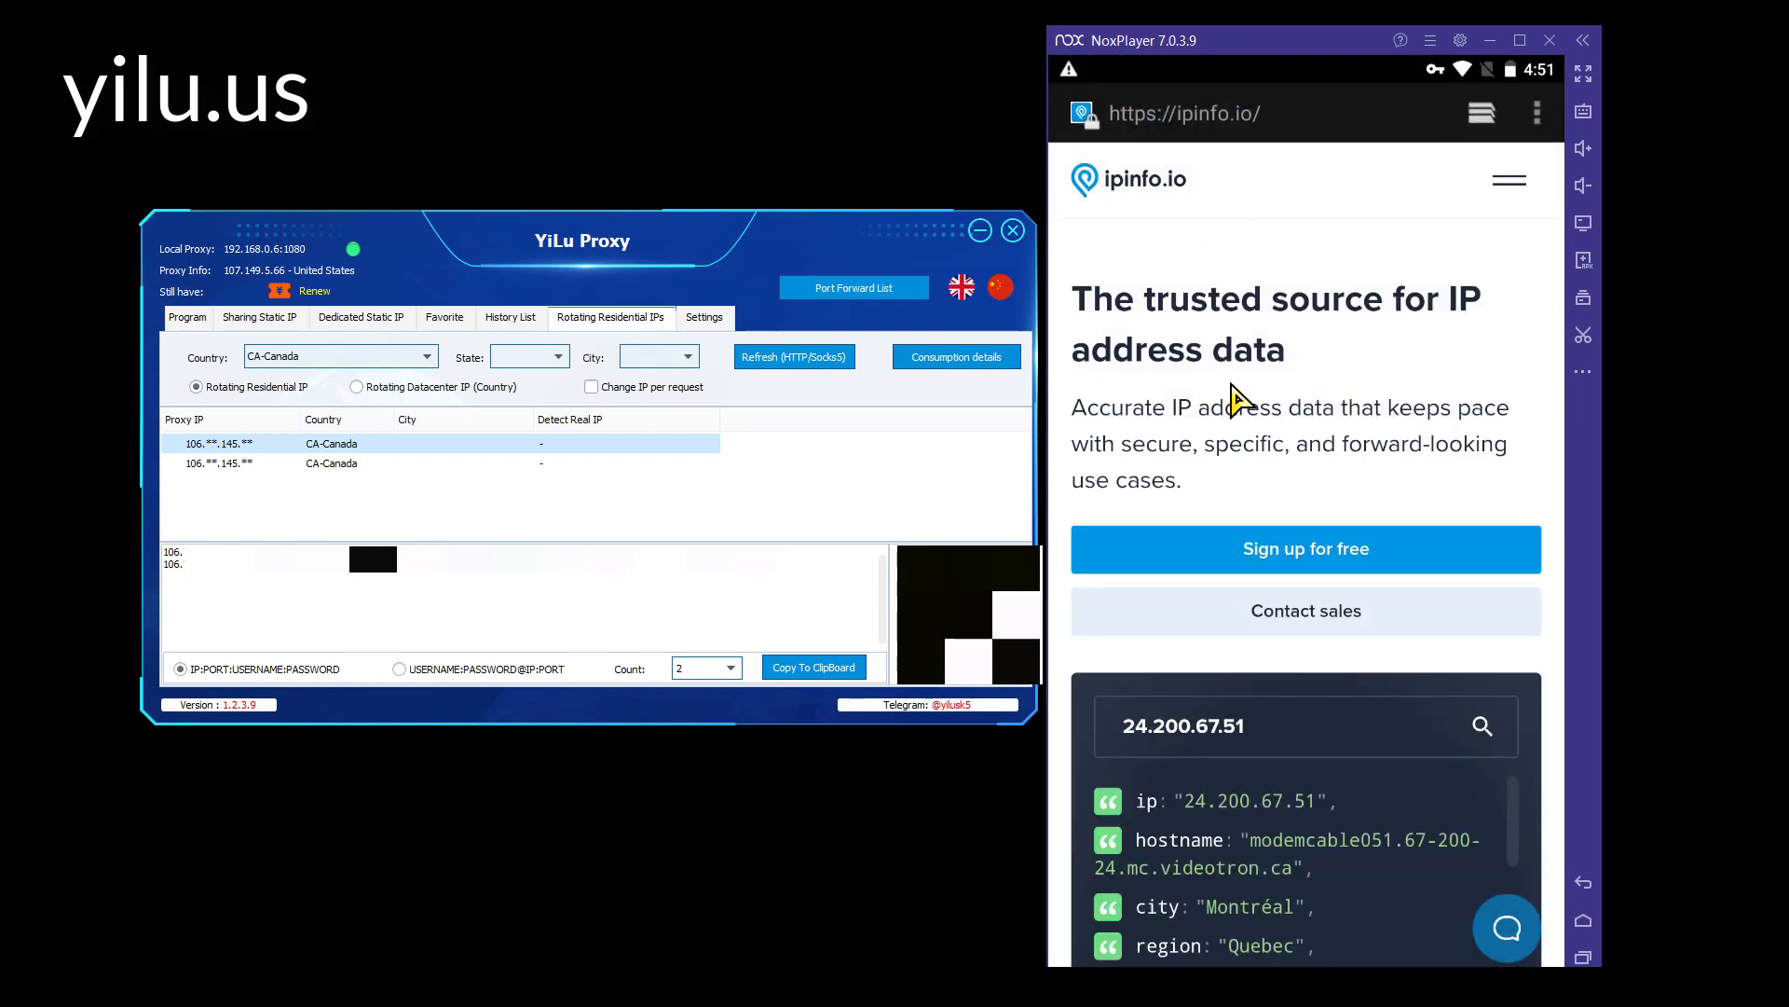
{"action": "scroll", "coordinate": [1280, 842], "scroll_direction": "down", "scroll_amount": 2}
{"action": "scroll", "coordinate": [1279, 842], "scroll_direction": "down", "scroll_amount": 3}
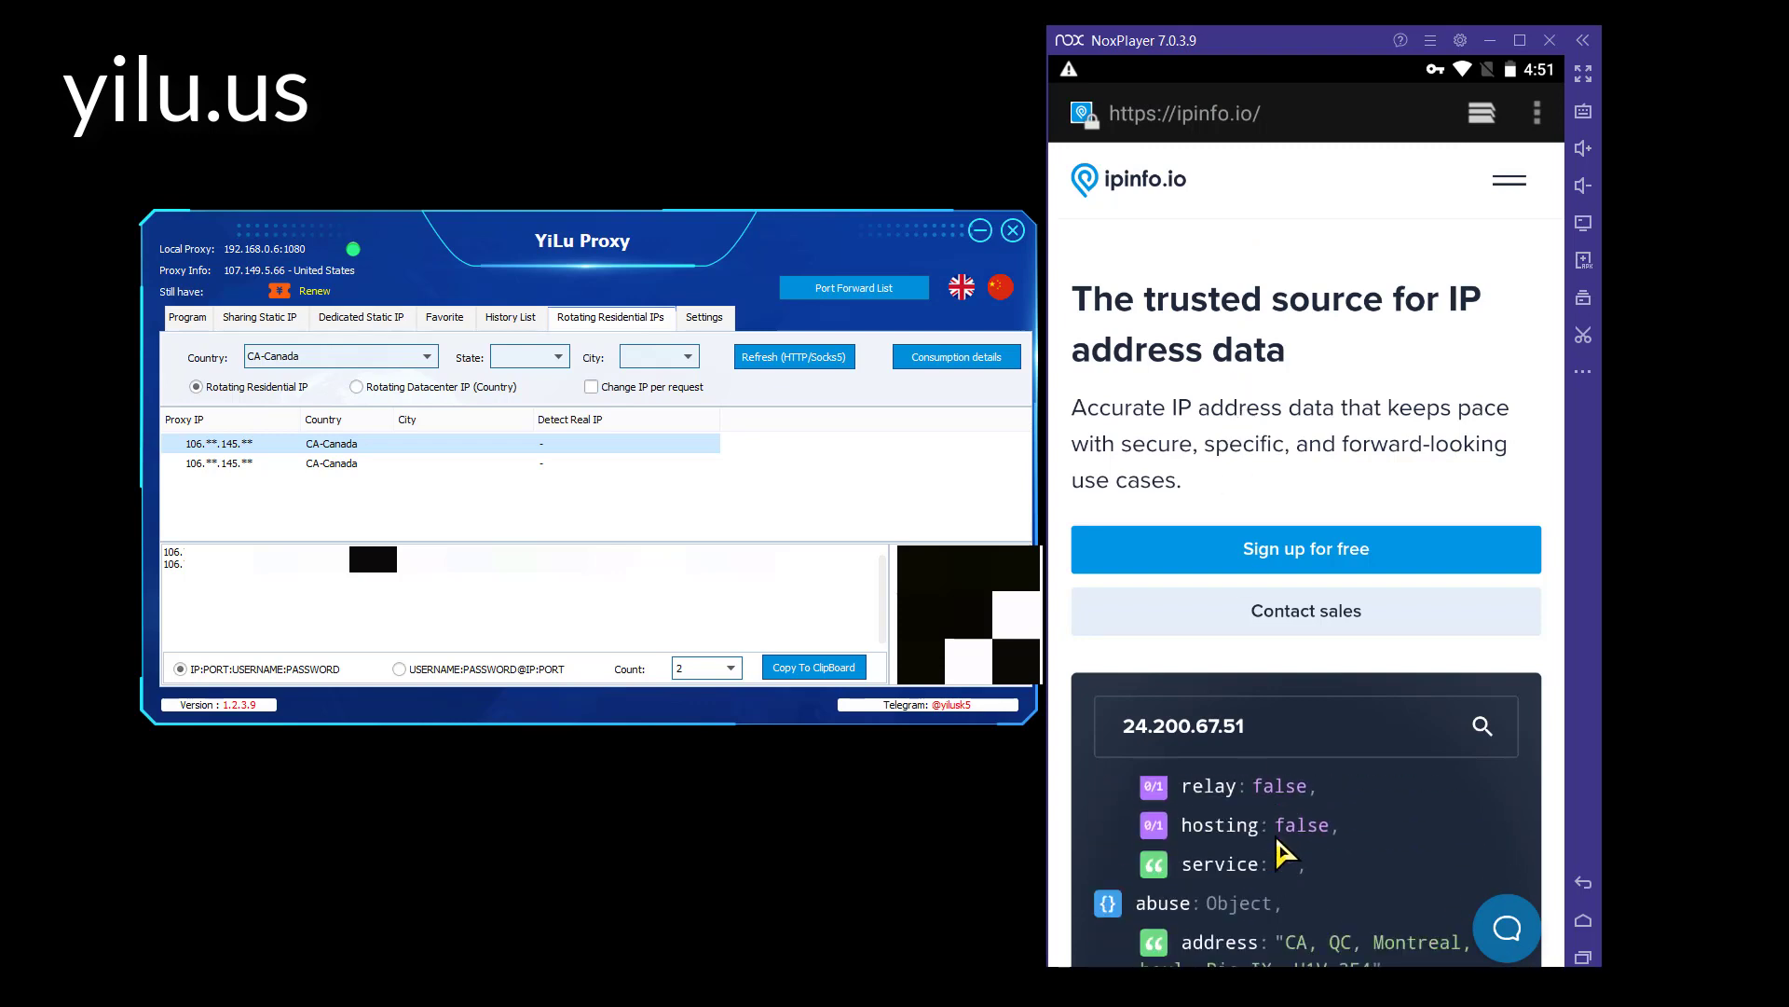
{"action": "scroll", "coordinate": [1285, 853], "scroll_direction": "up", "scroll_amount": 5}
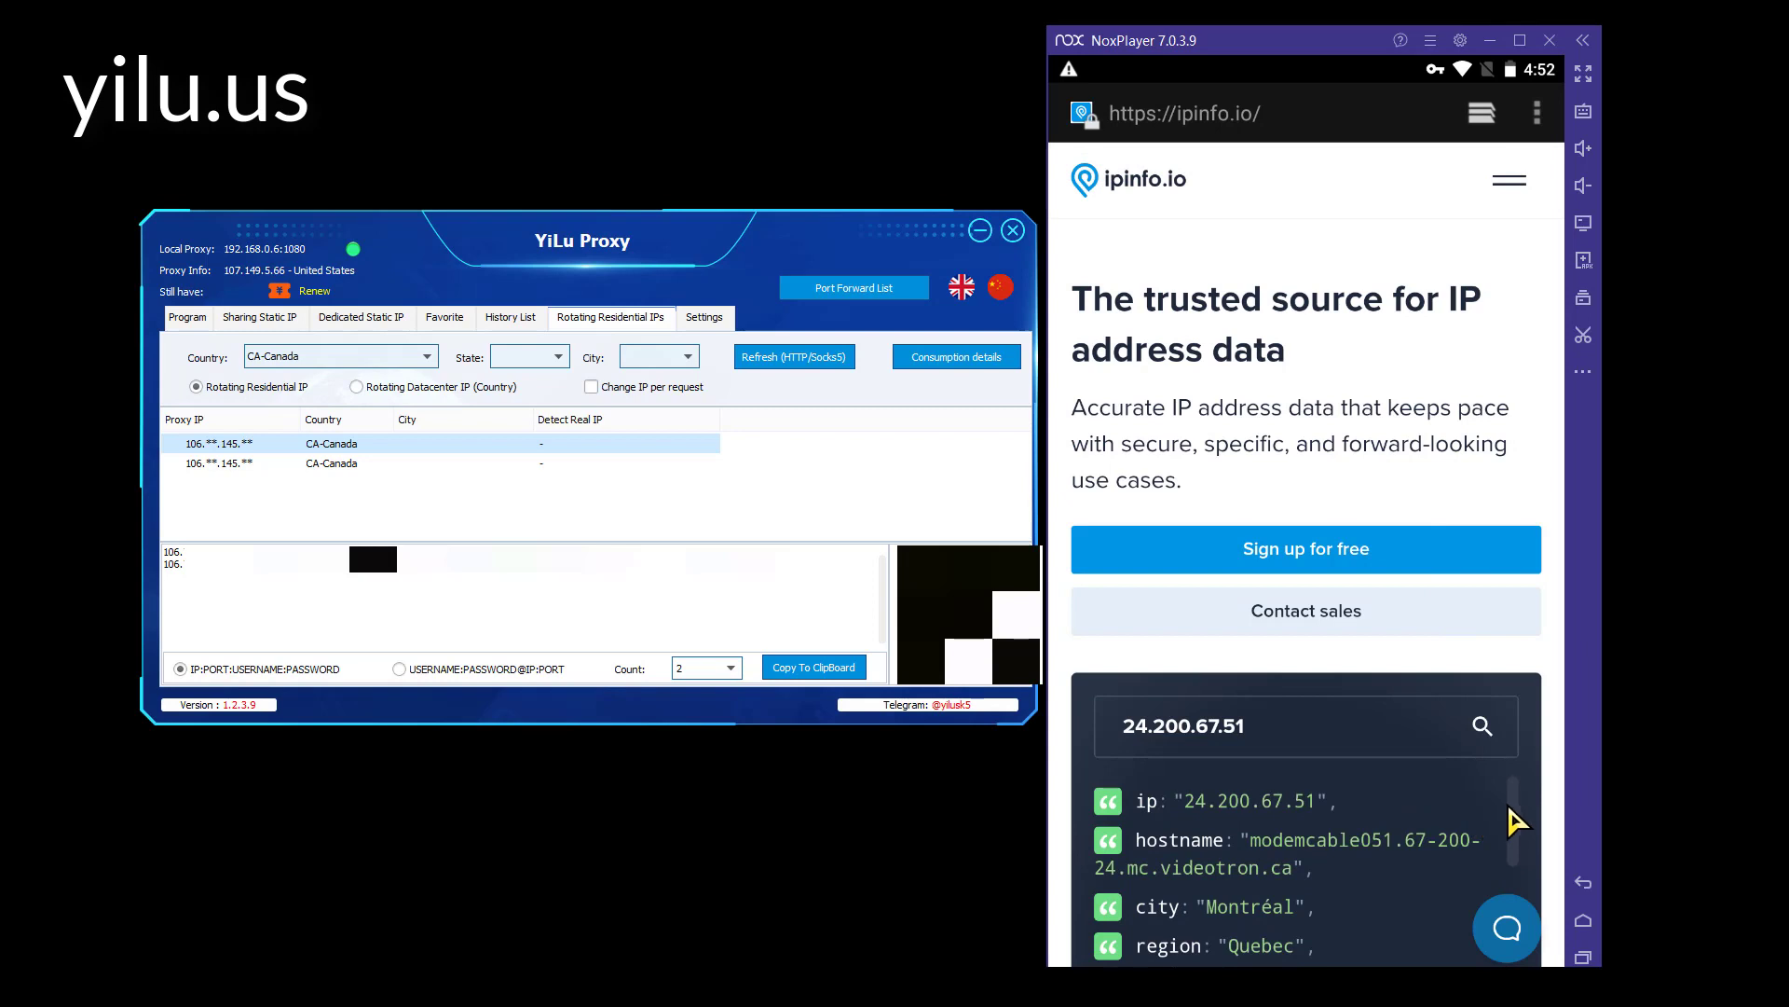
{"action": "left_click_drag", "start_coordinate": [1512, 796], "coordinate": [1516, 830]}
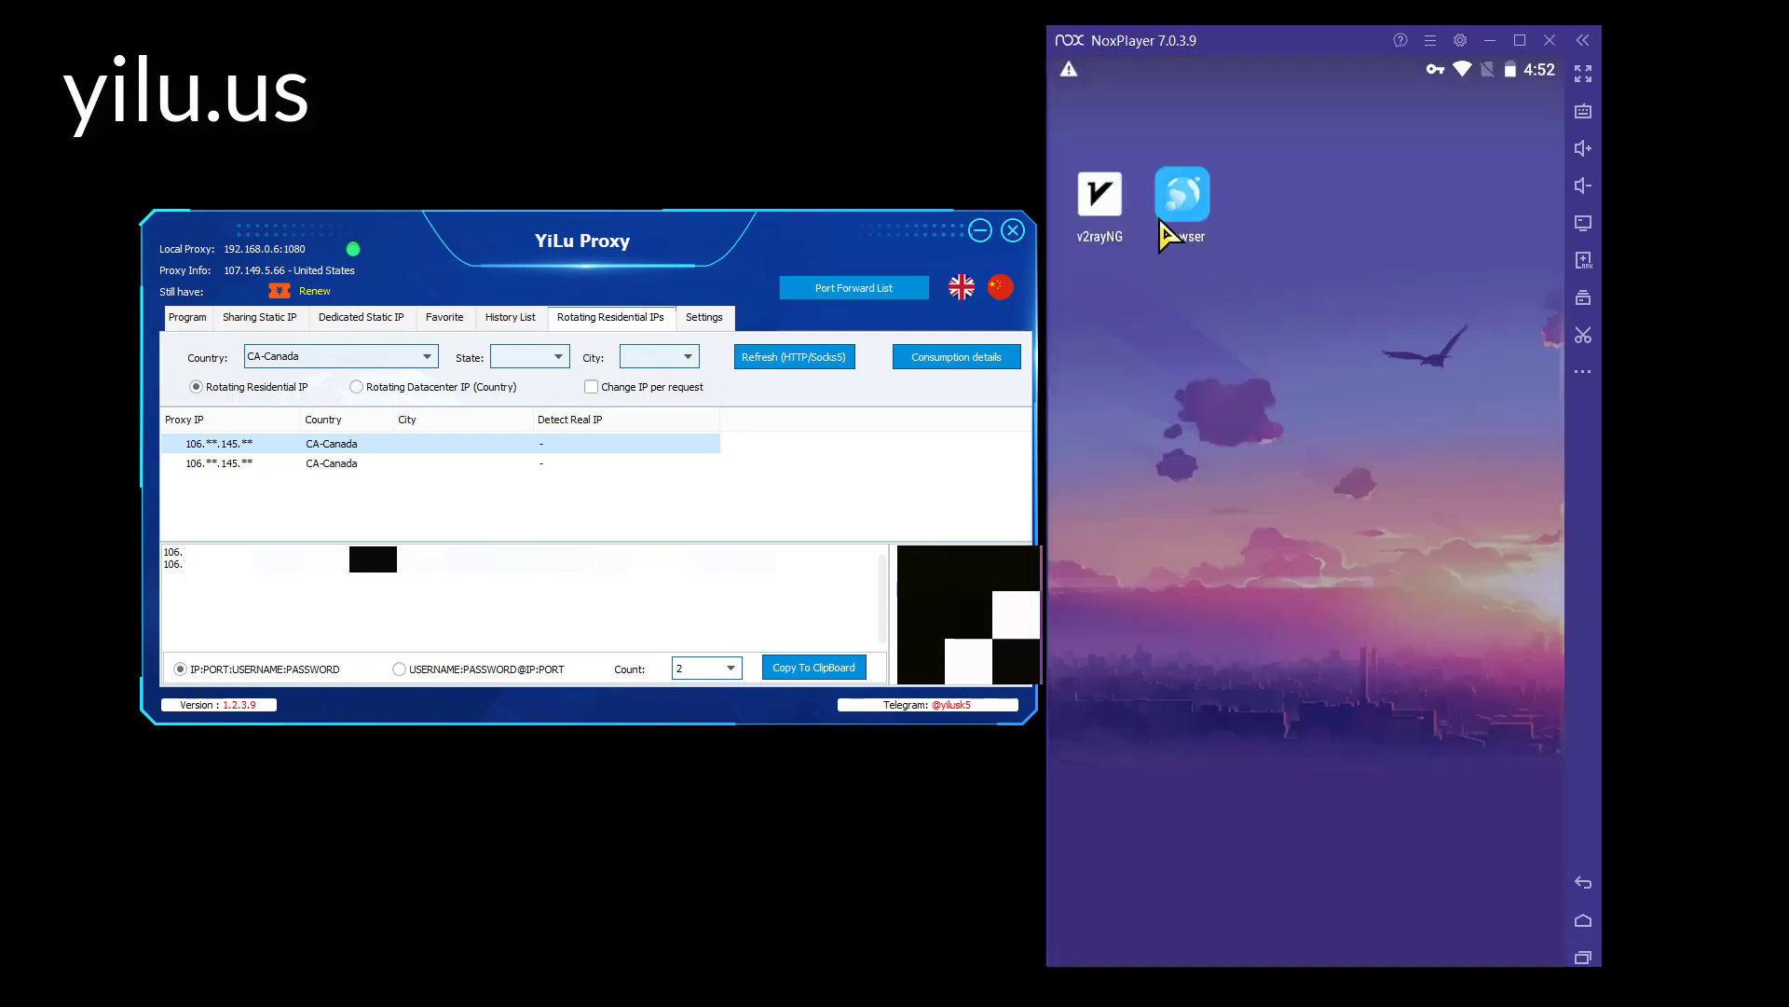
Create another manual Socks configuration in v2rayNG with the remarks "yiluproxy dynamic ip infomation".
{"action": "left_click", "coordinate": [1095, 201]}
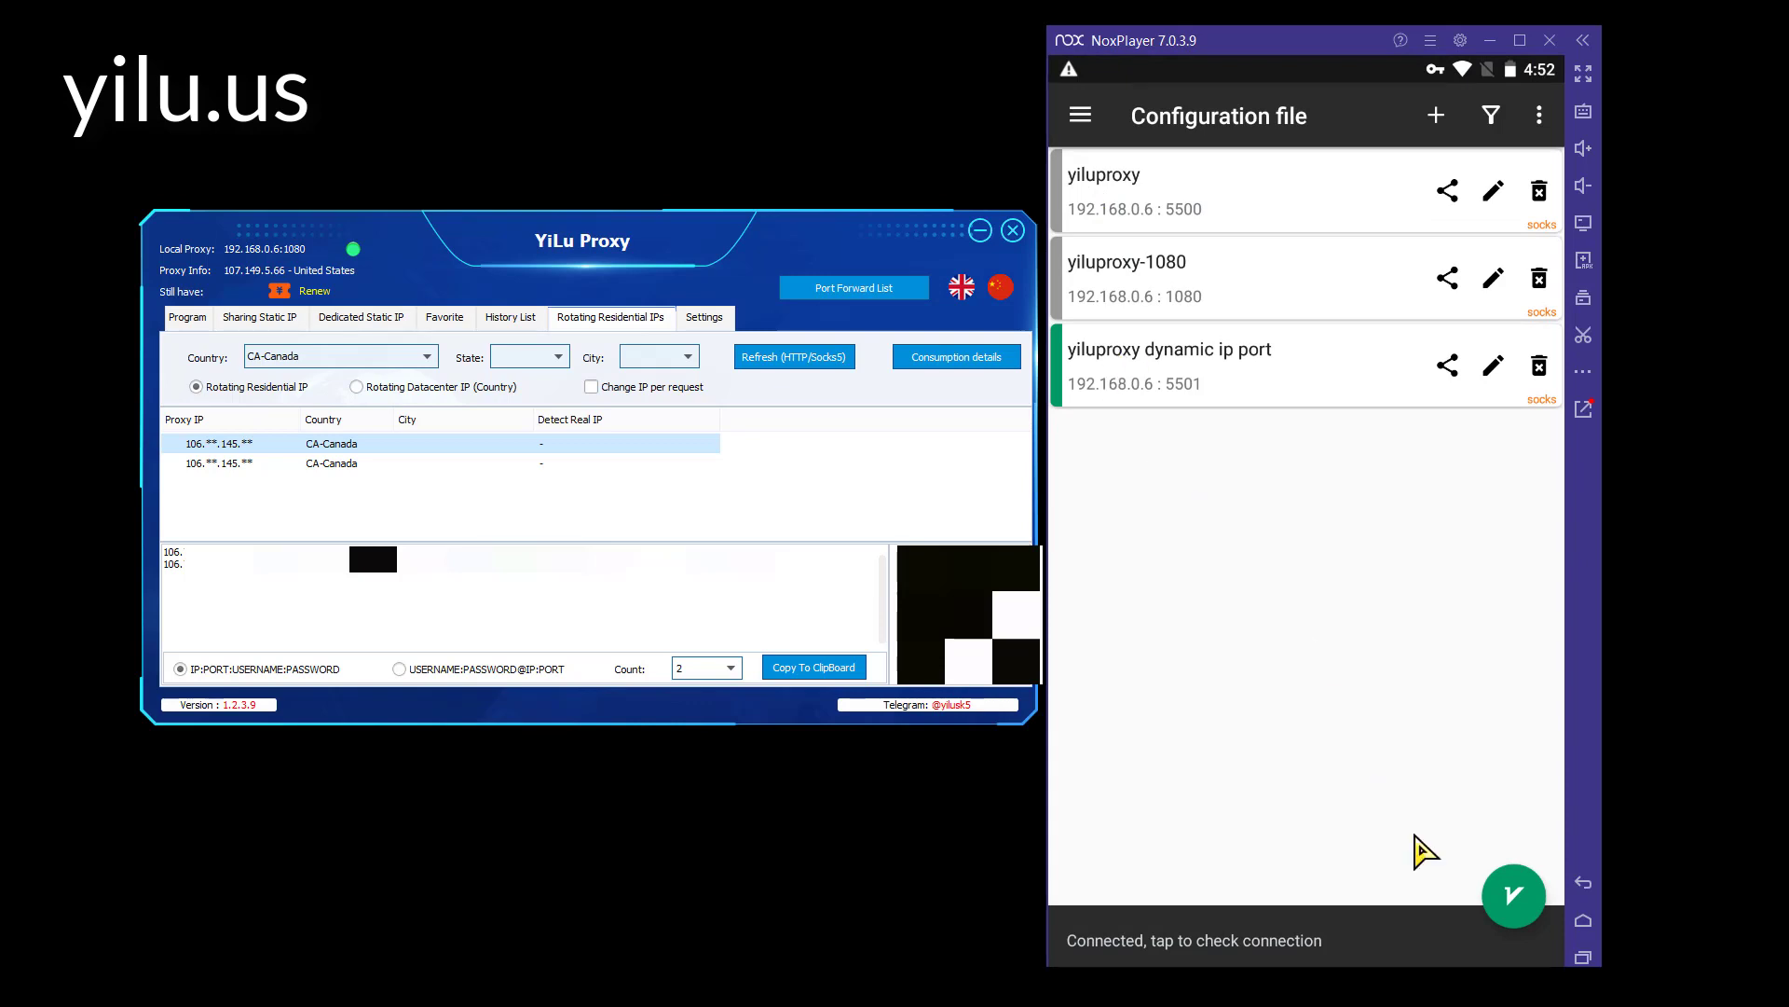
{"action": "left_click", "coordinate": [1436, 116]}
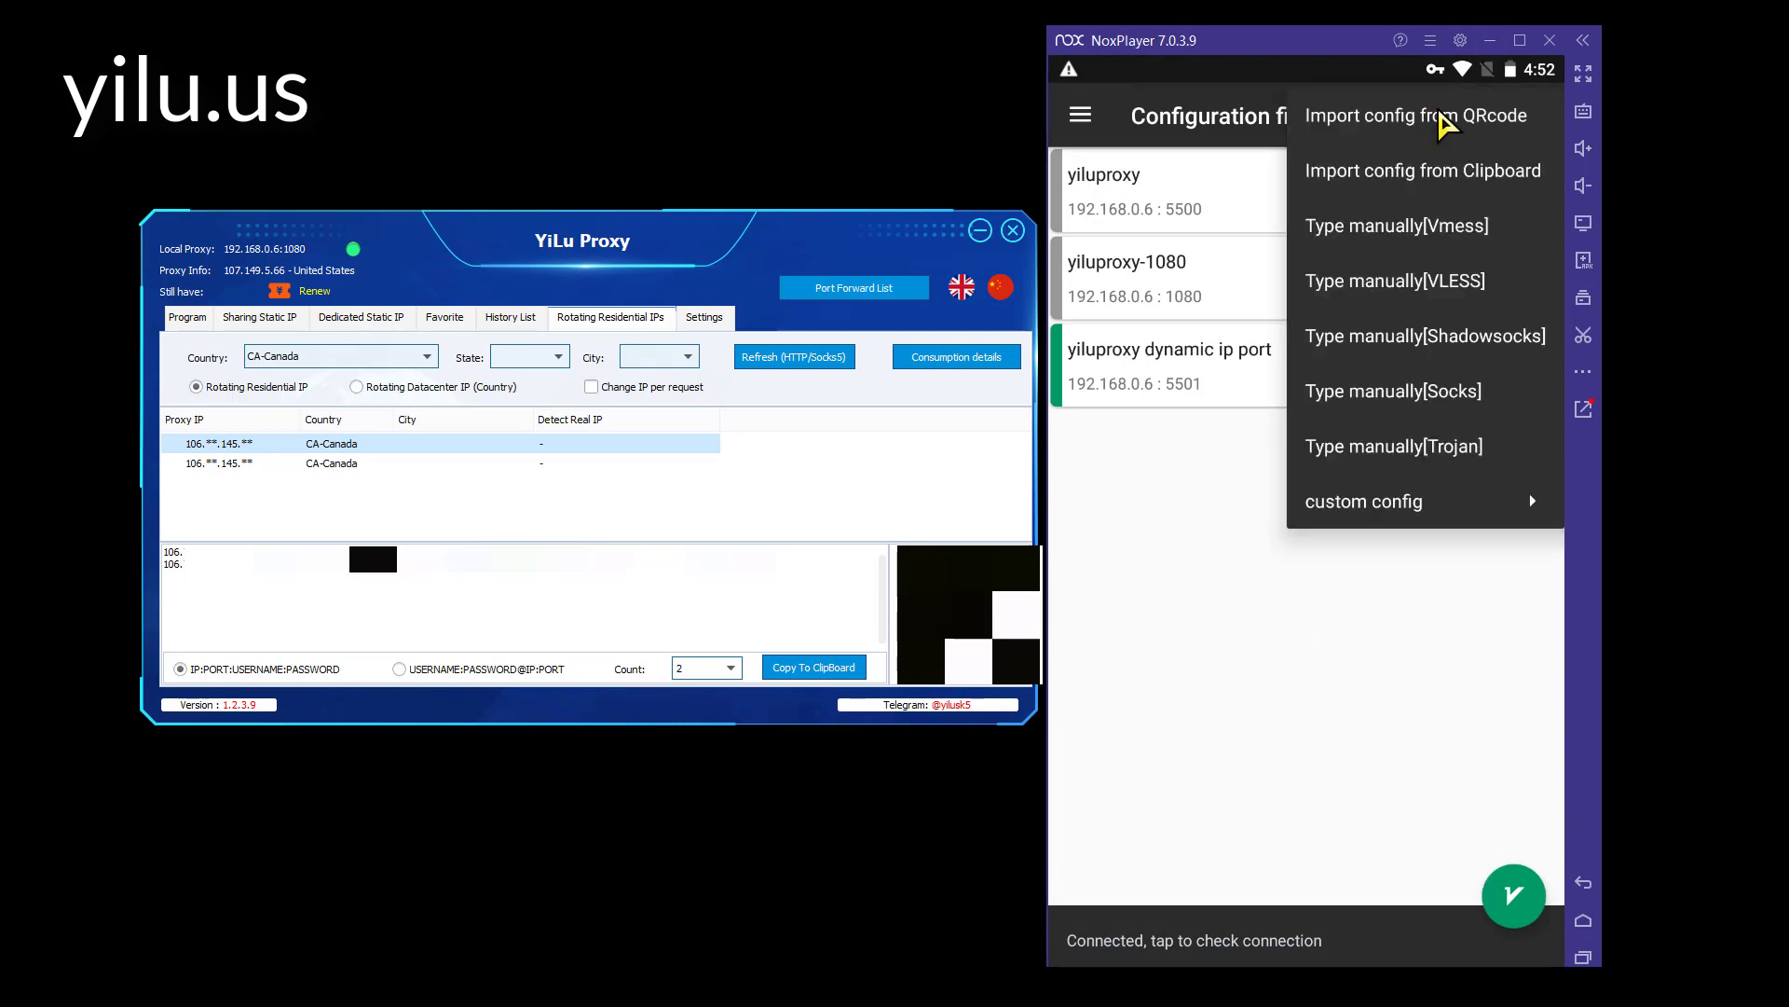
{"action": "left_click", "coordinate": [1456, 391]}
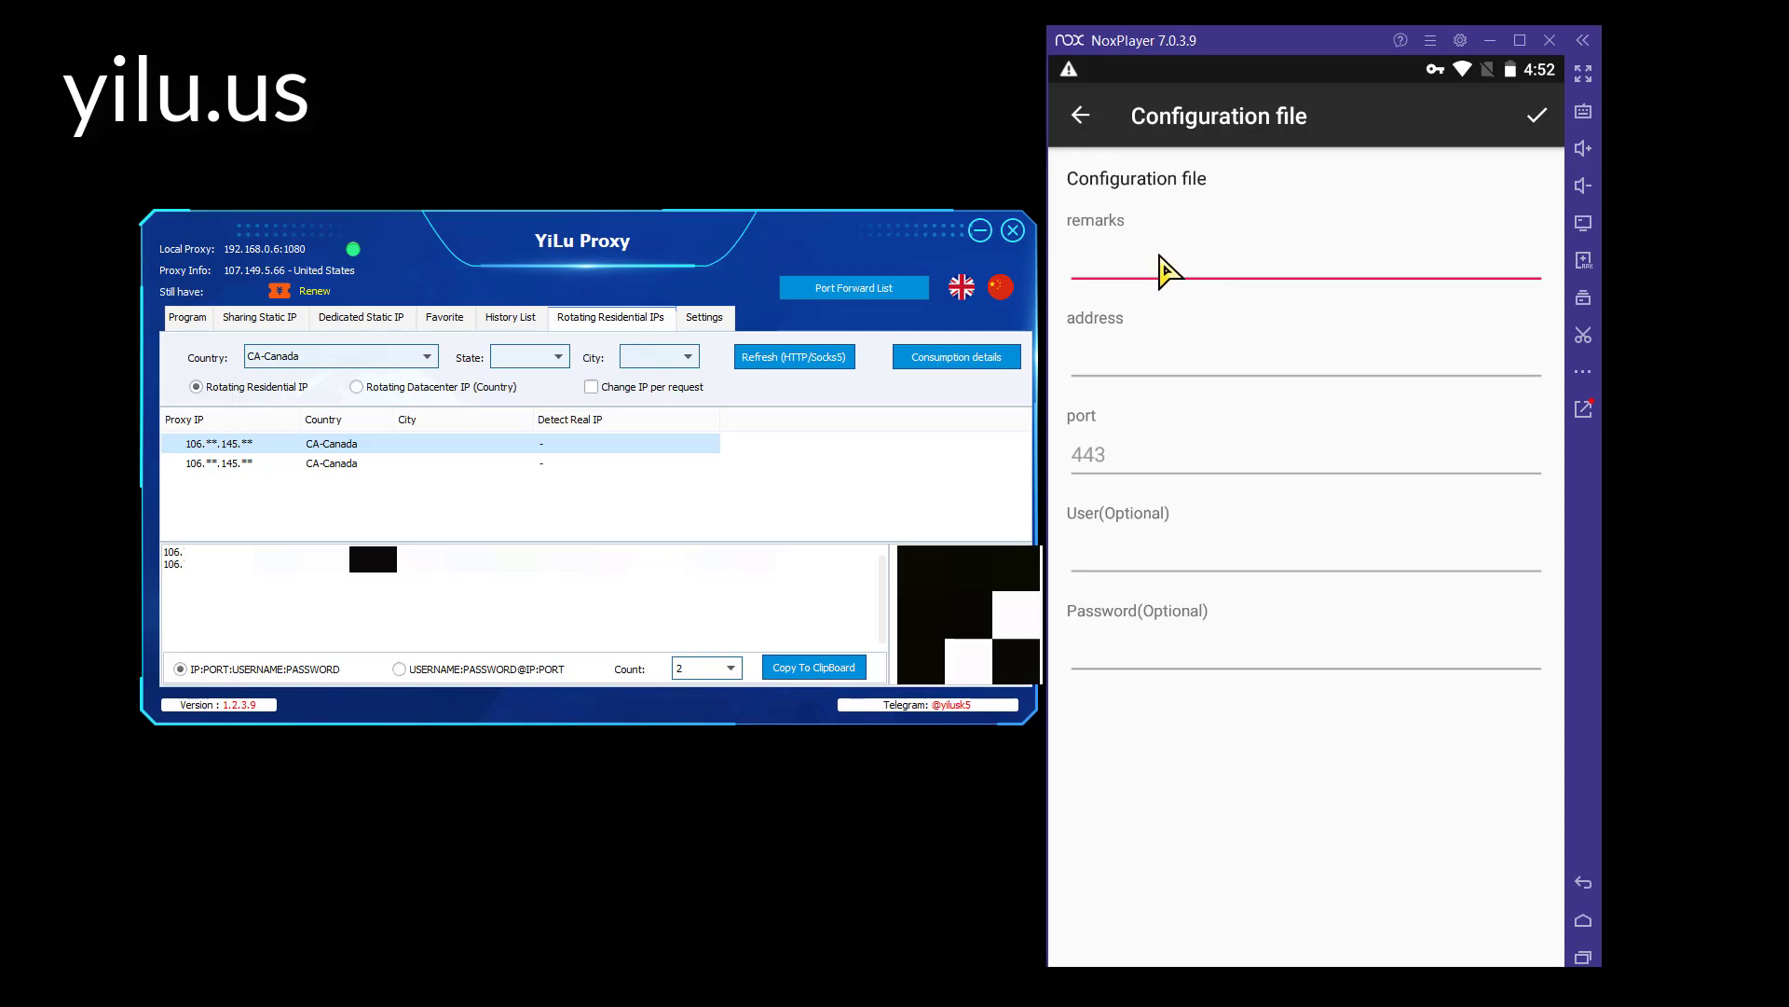
{"action": "type", "text": "yiluproxy dynamic"}
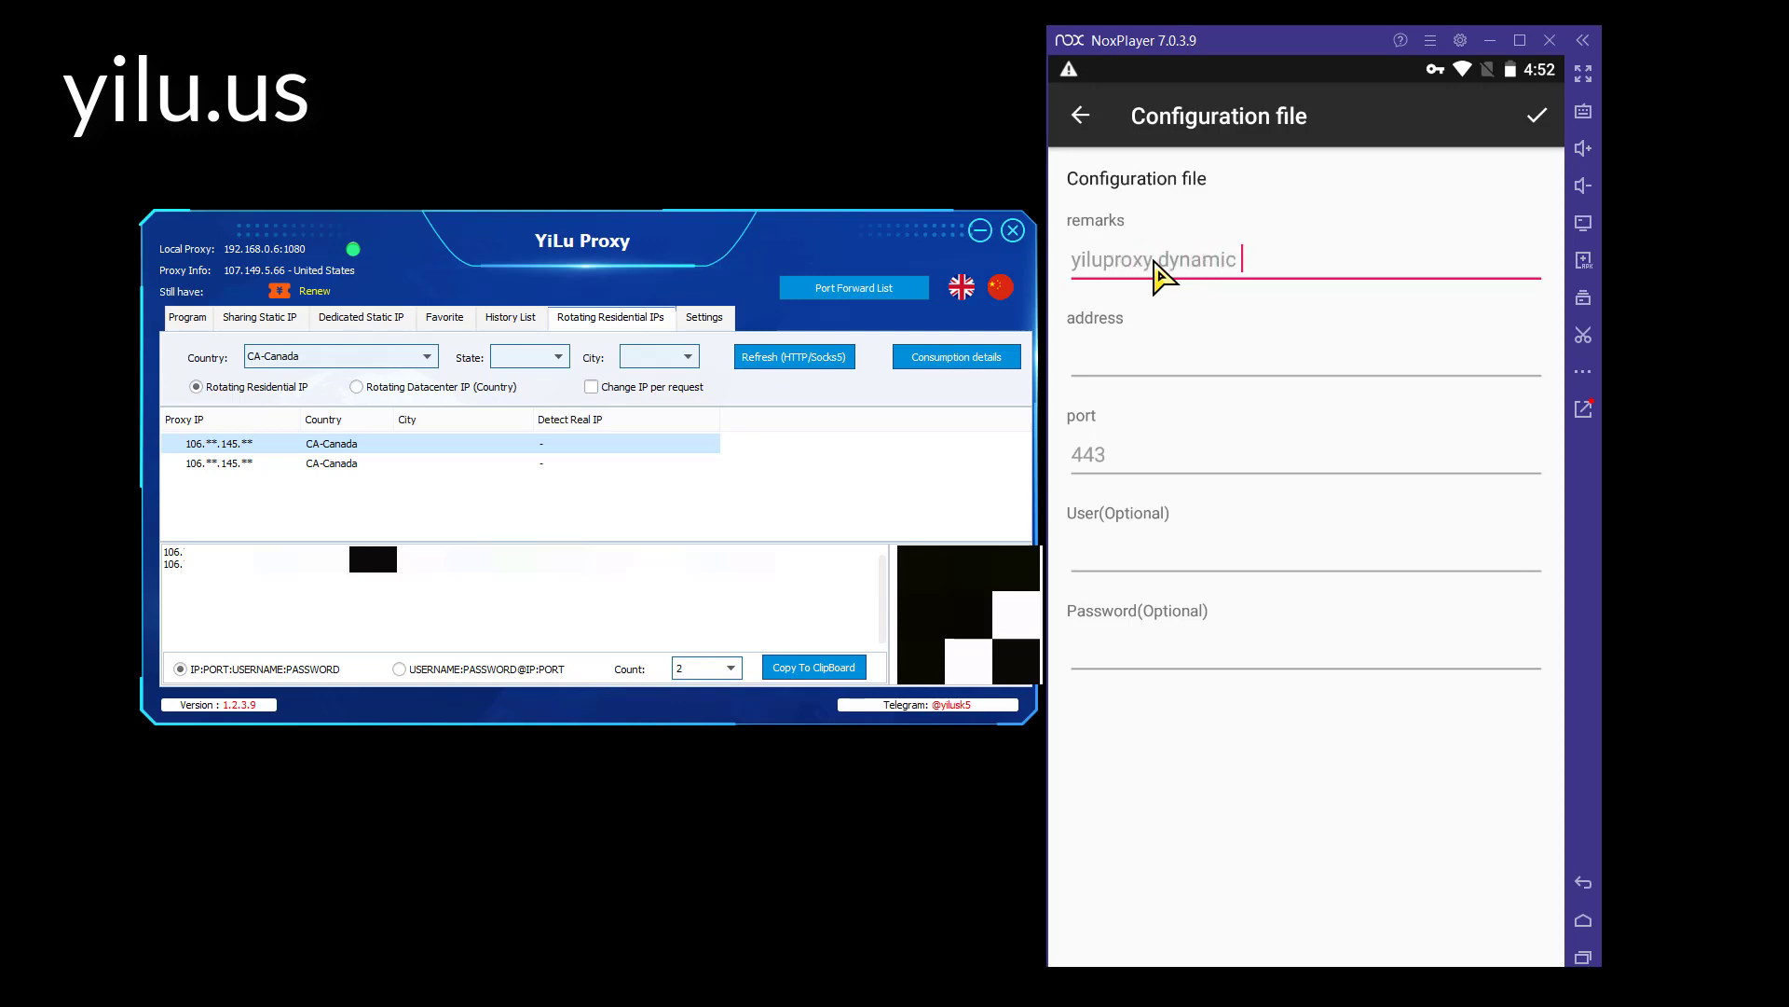
{"action": "type", "text": " ip infomation"}
Copy the first Canadian proxy's details into the configuration: address 106.75.145.80, port 5403, username and password, and save it.
{"action": "left_click", "coordinate": [1123, 359]}
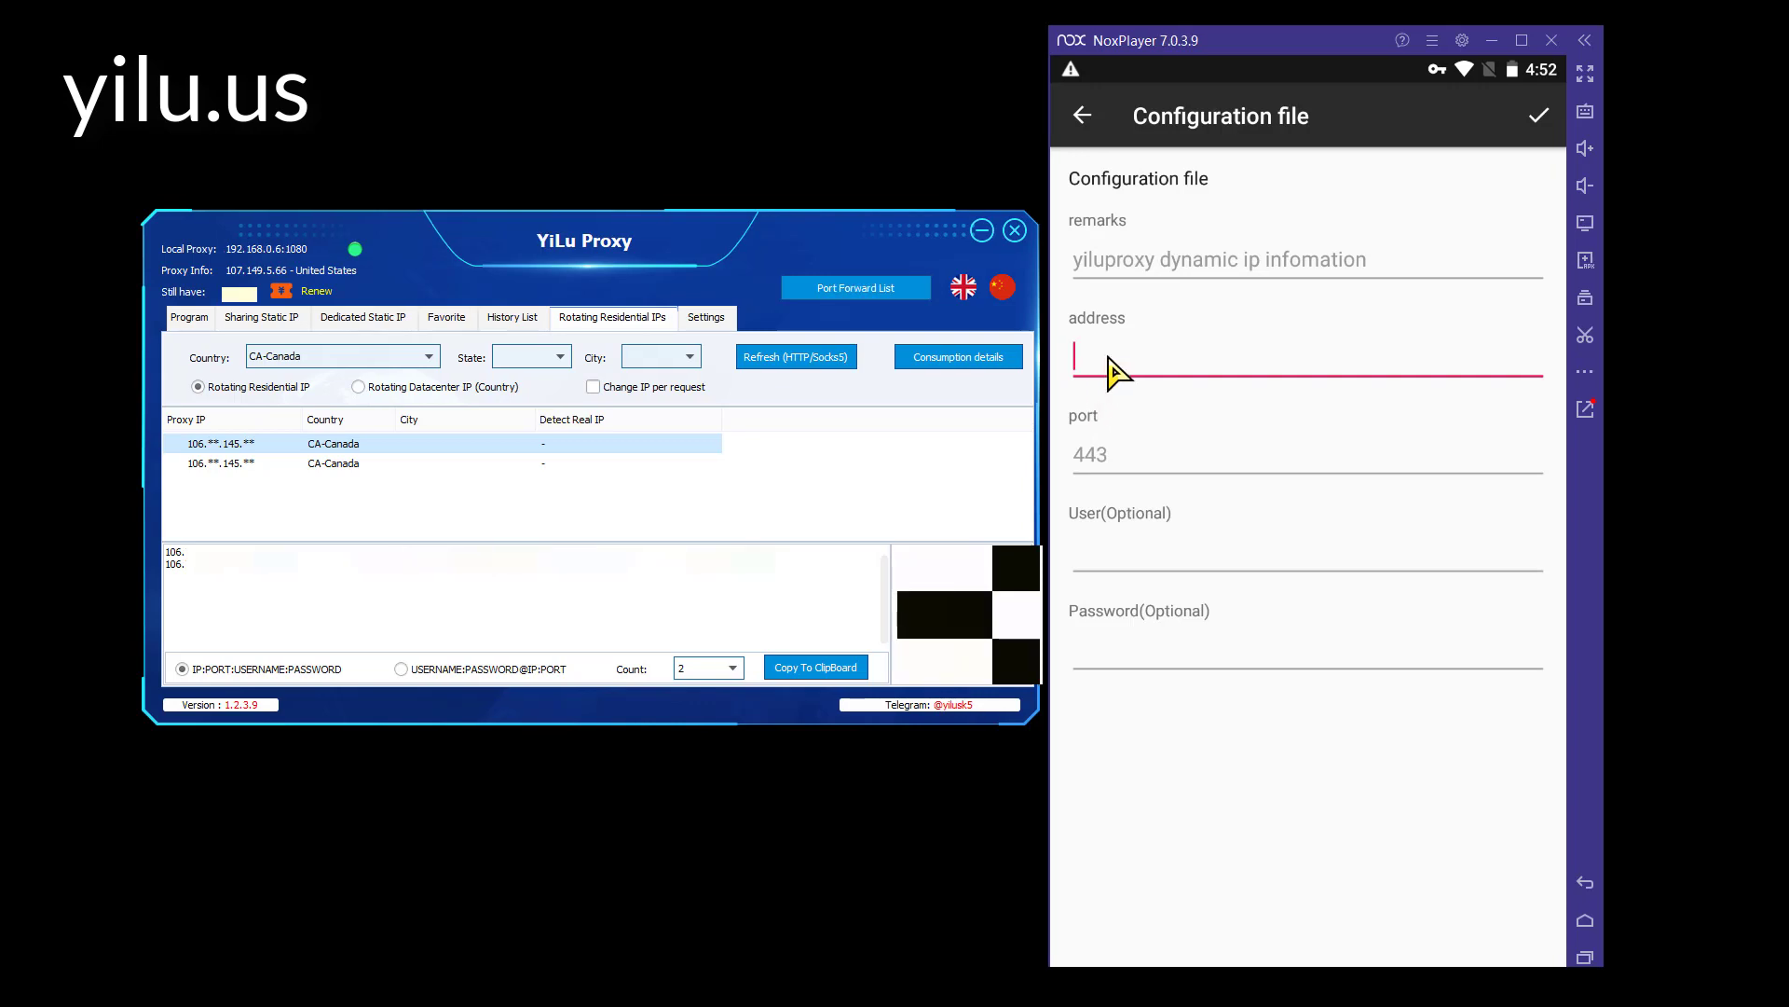
{"action": "right_click", "coordinate": [442, 448]}
{"action": "key", "text": "Down"}
{"action": "key", "text": "Down"}
{"action": "key", "text": "Return"}
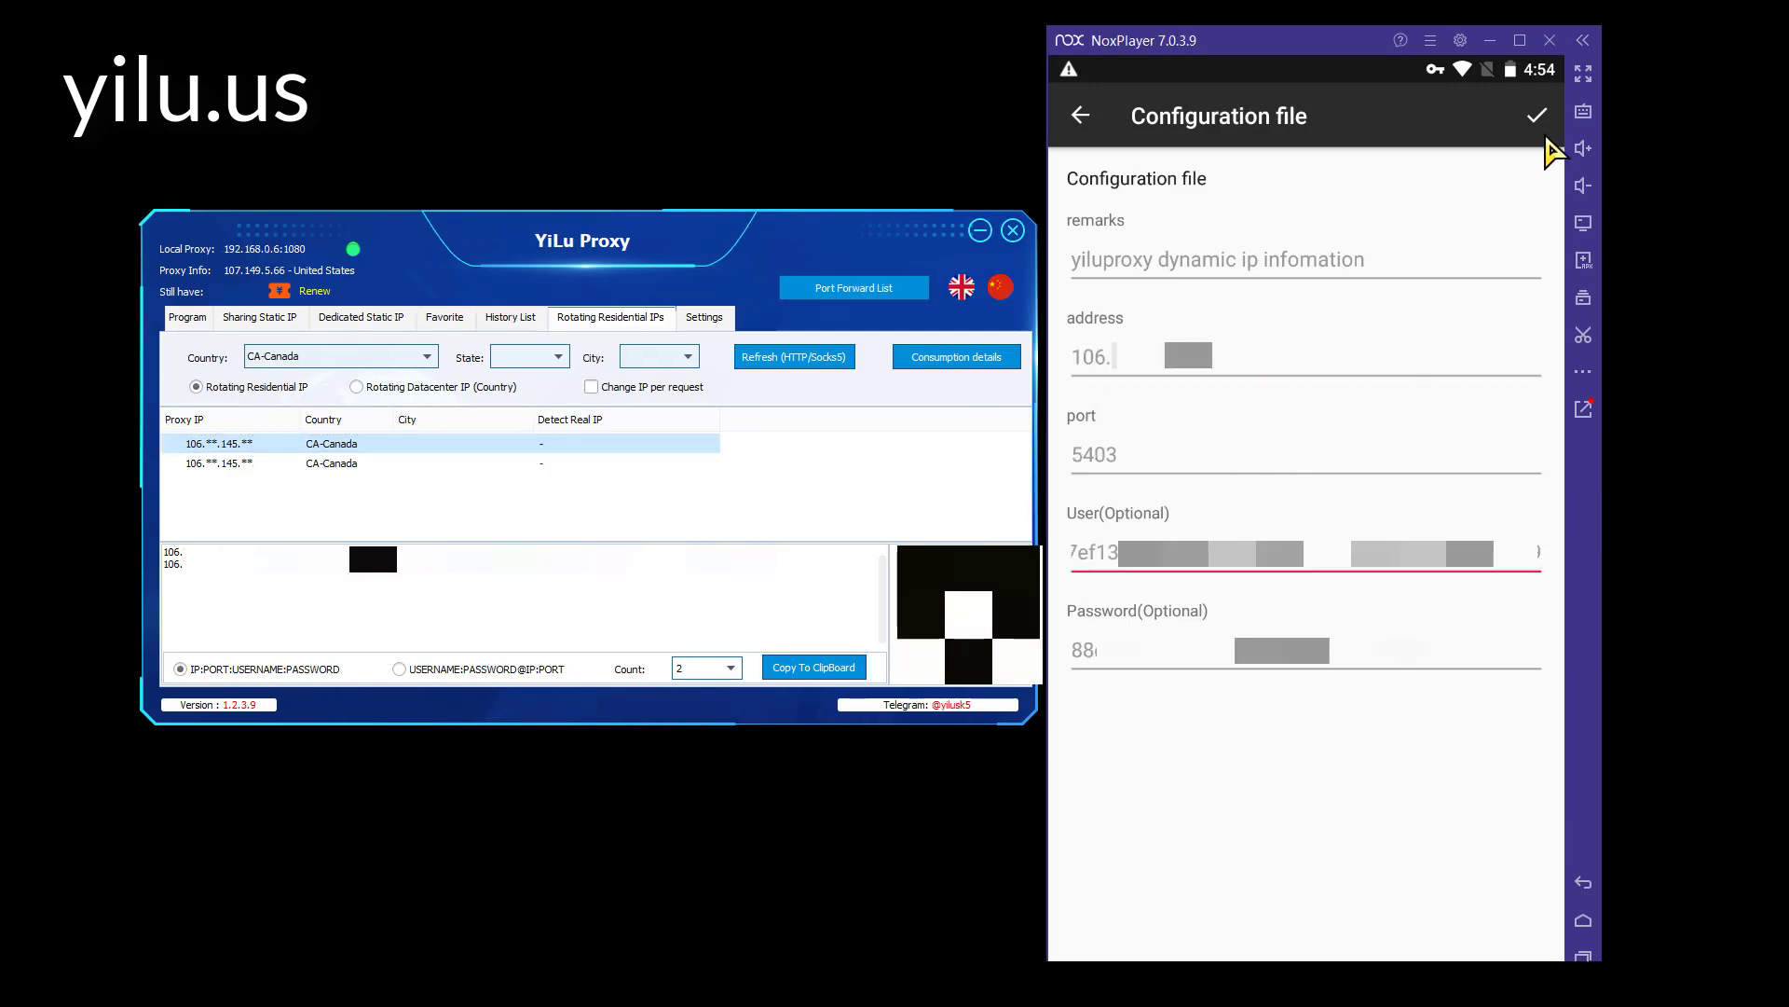
{"action": "left_click", "coordinate": [1538, 119]}
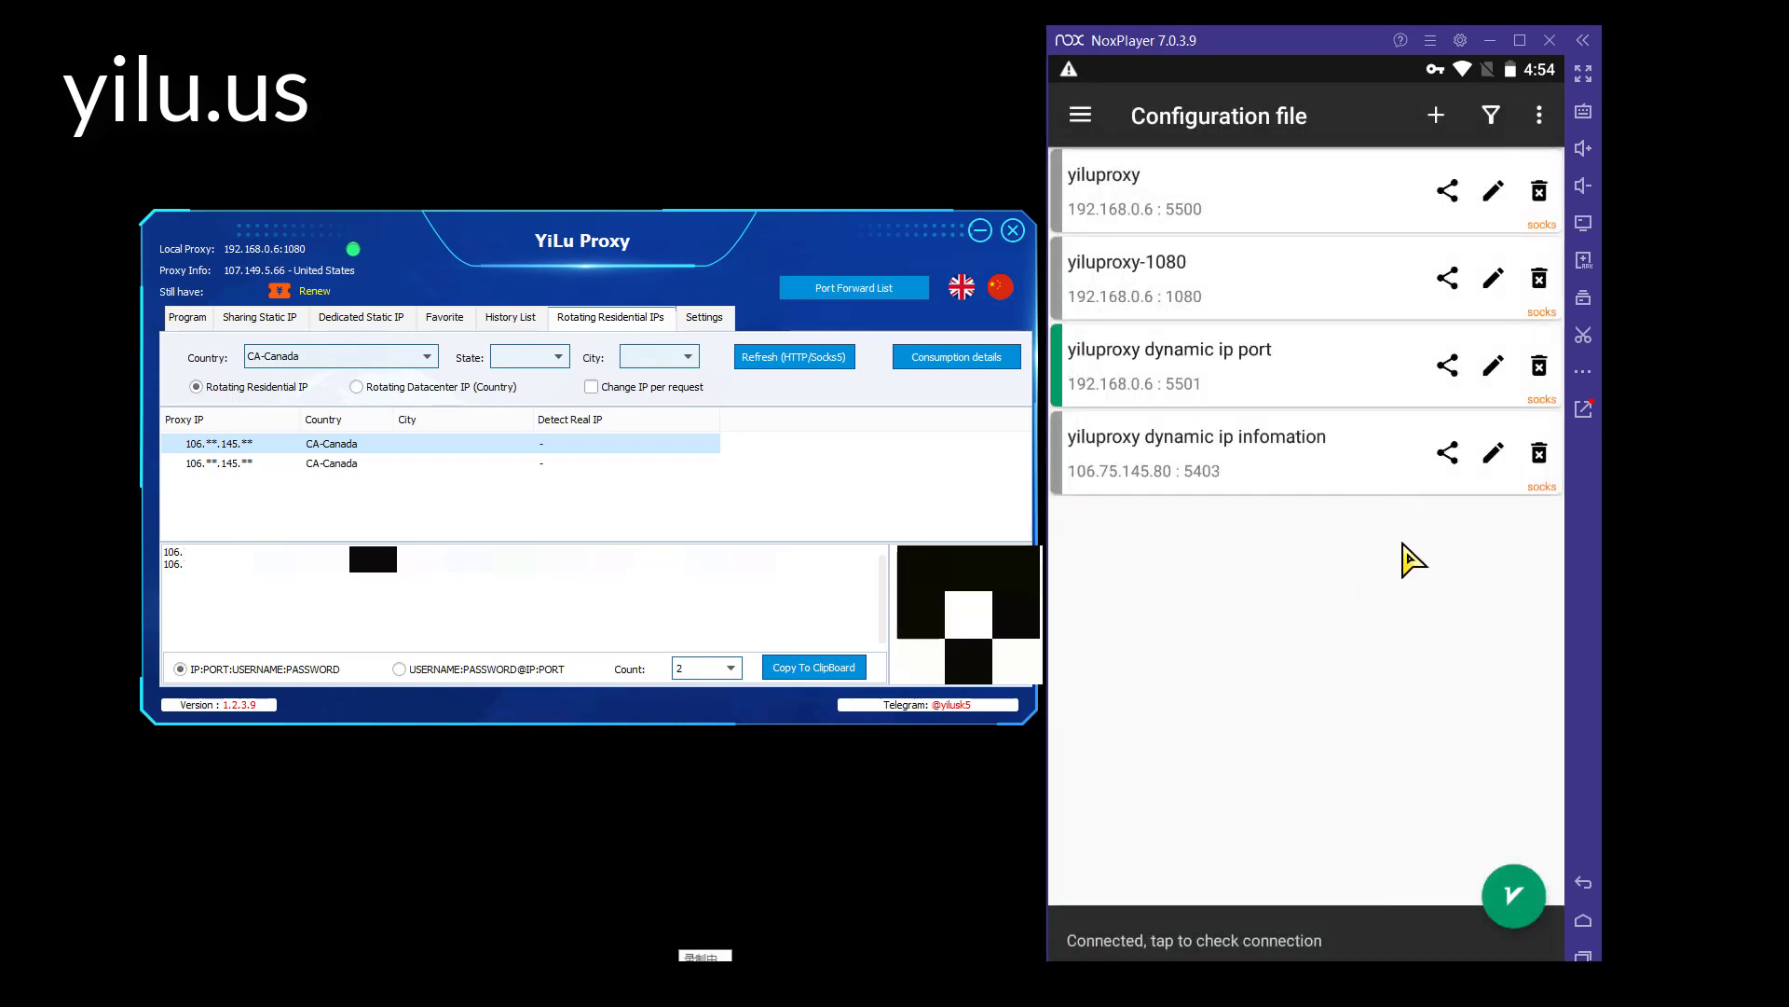
Make yiluproxy dynamic ip infomation the active connection and check the public IP details on ipinfo.io in the Browser.
{"action": "left_click", "coordinate": [1235, 467]}
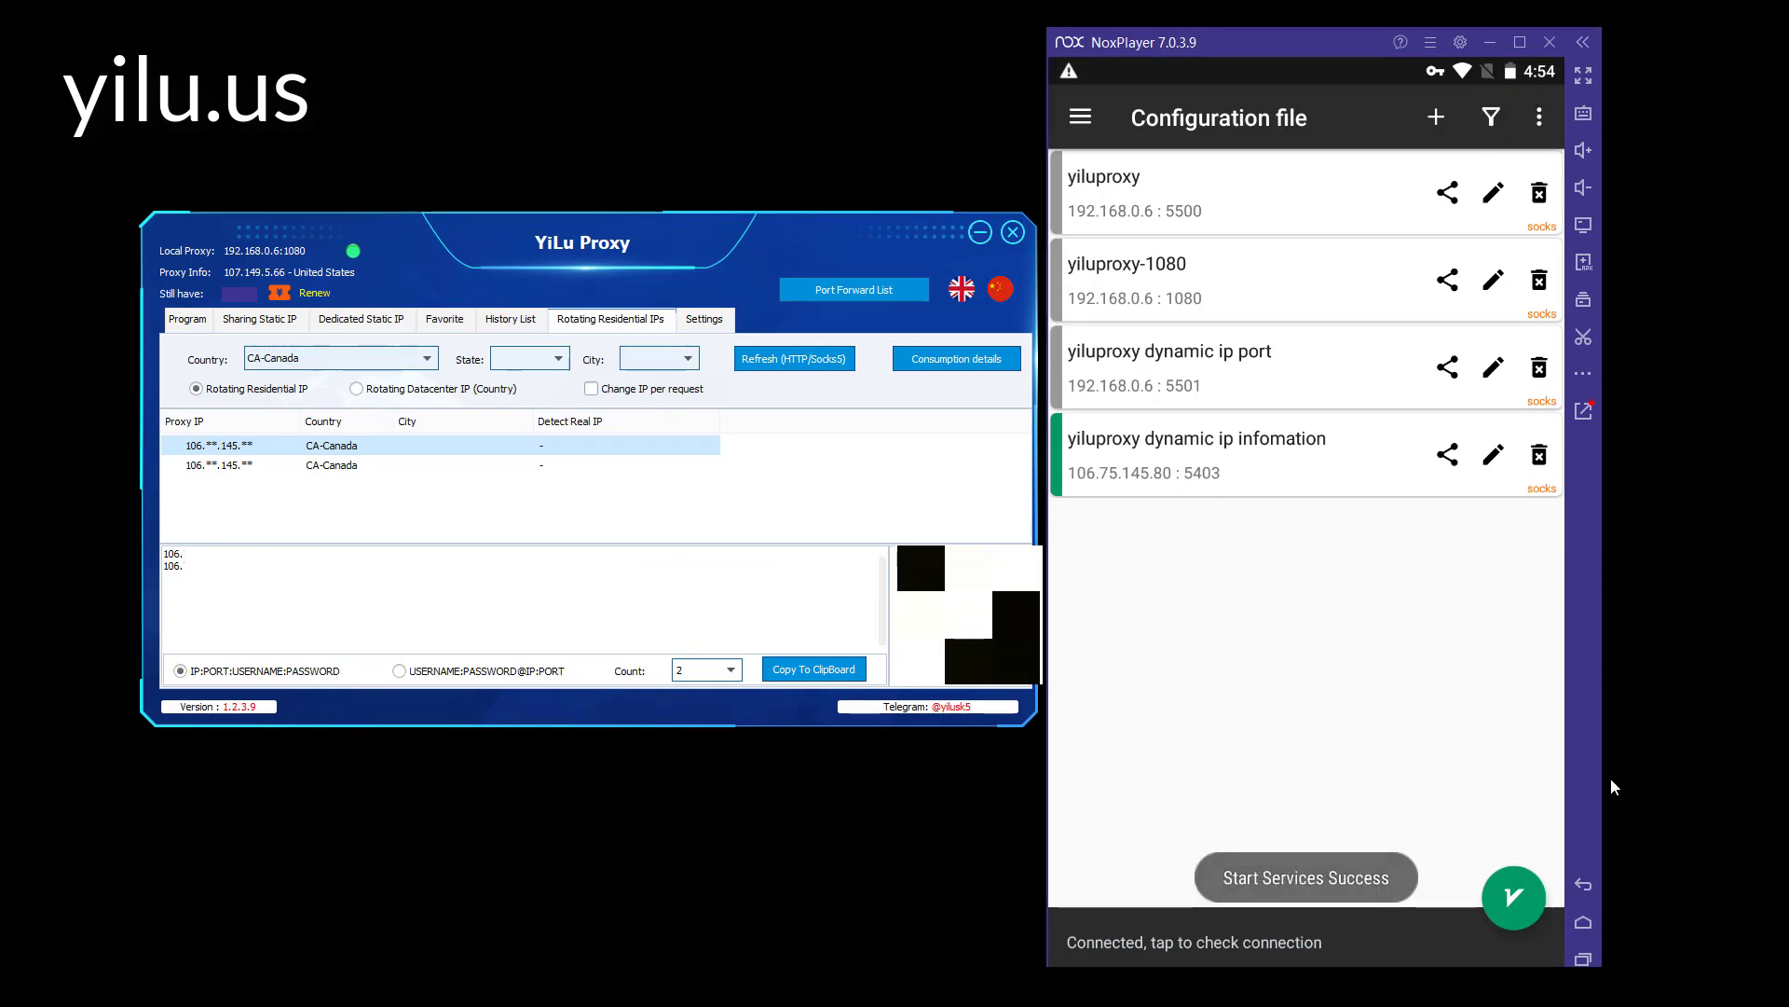
{"action": "left_click", "coordinate": [1585, 926]}
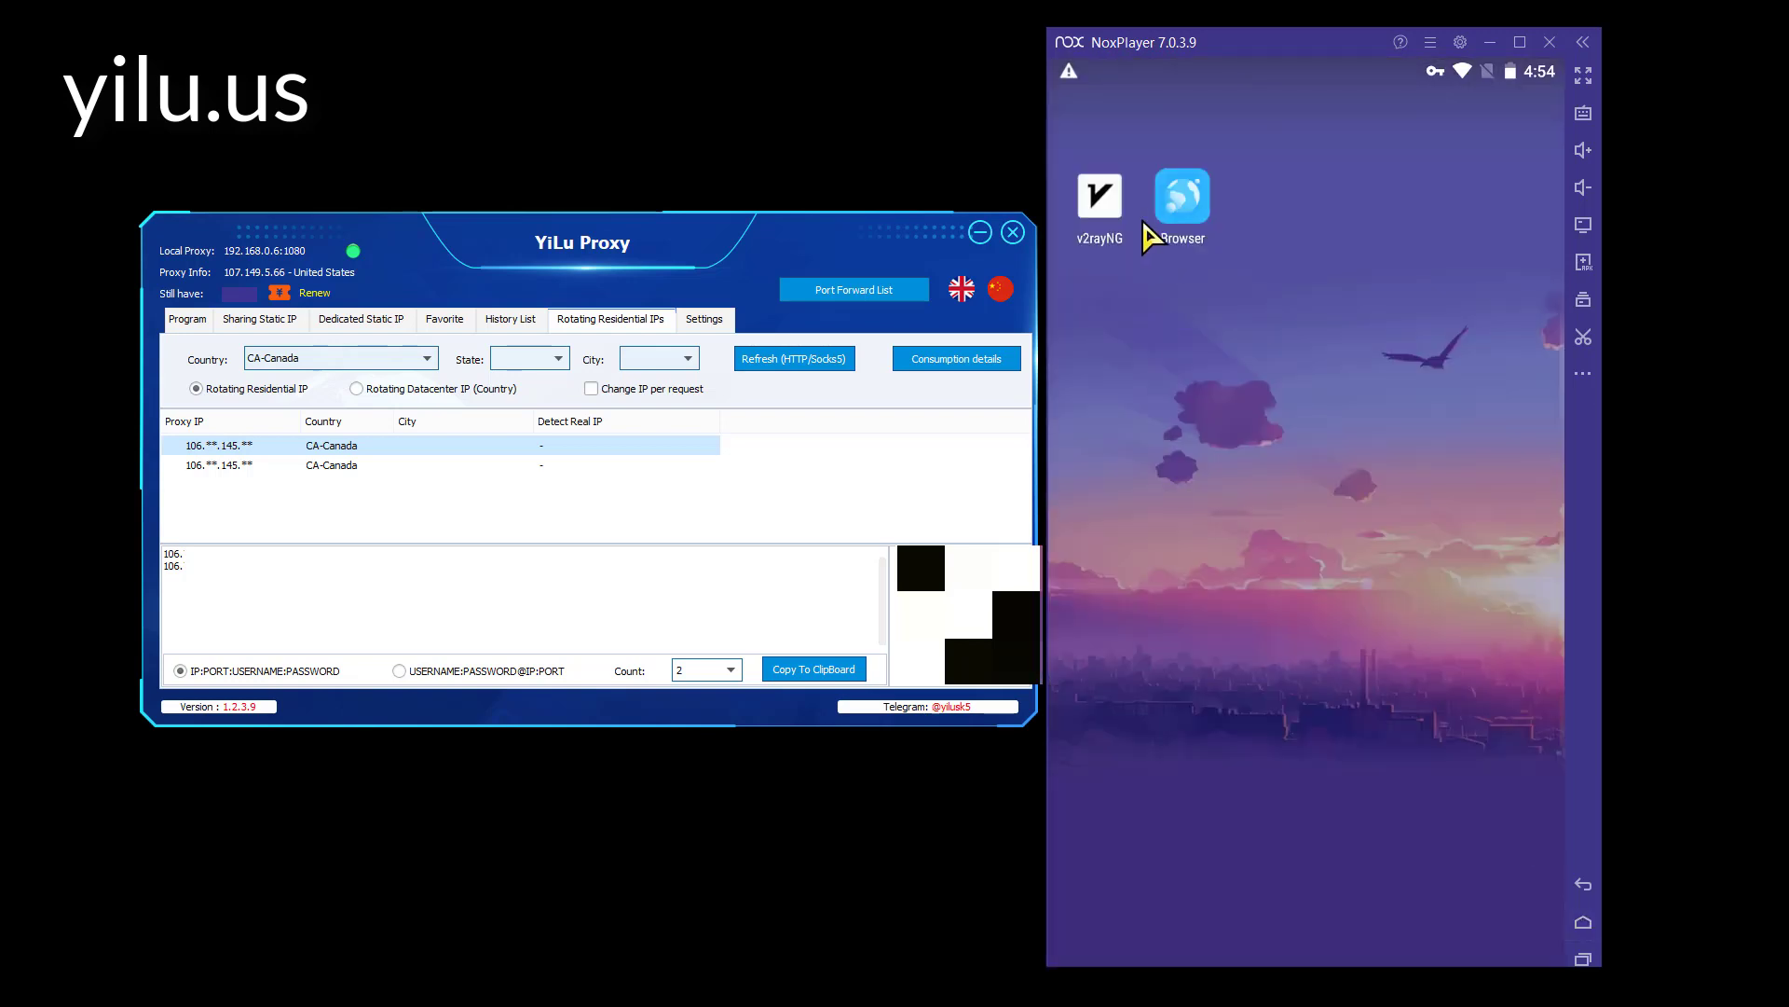
{"action": "left_click", "coordinate": [1181, 200]}
{"action": "left_click", "coordinate": [1232, 117]}
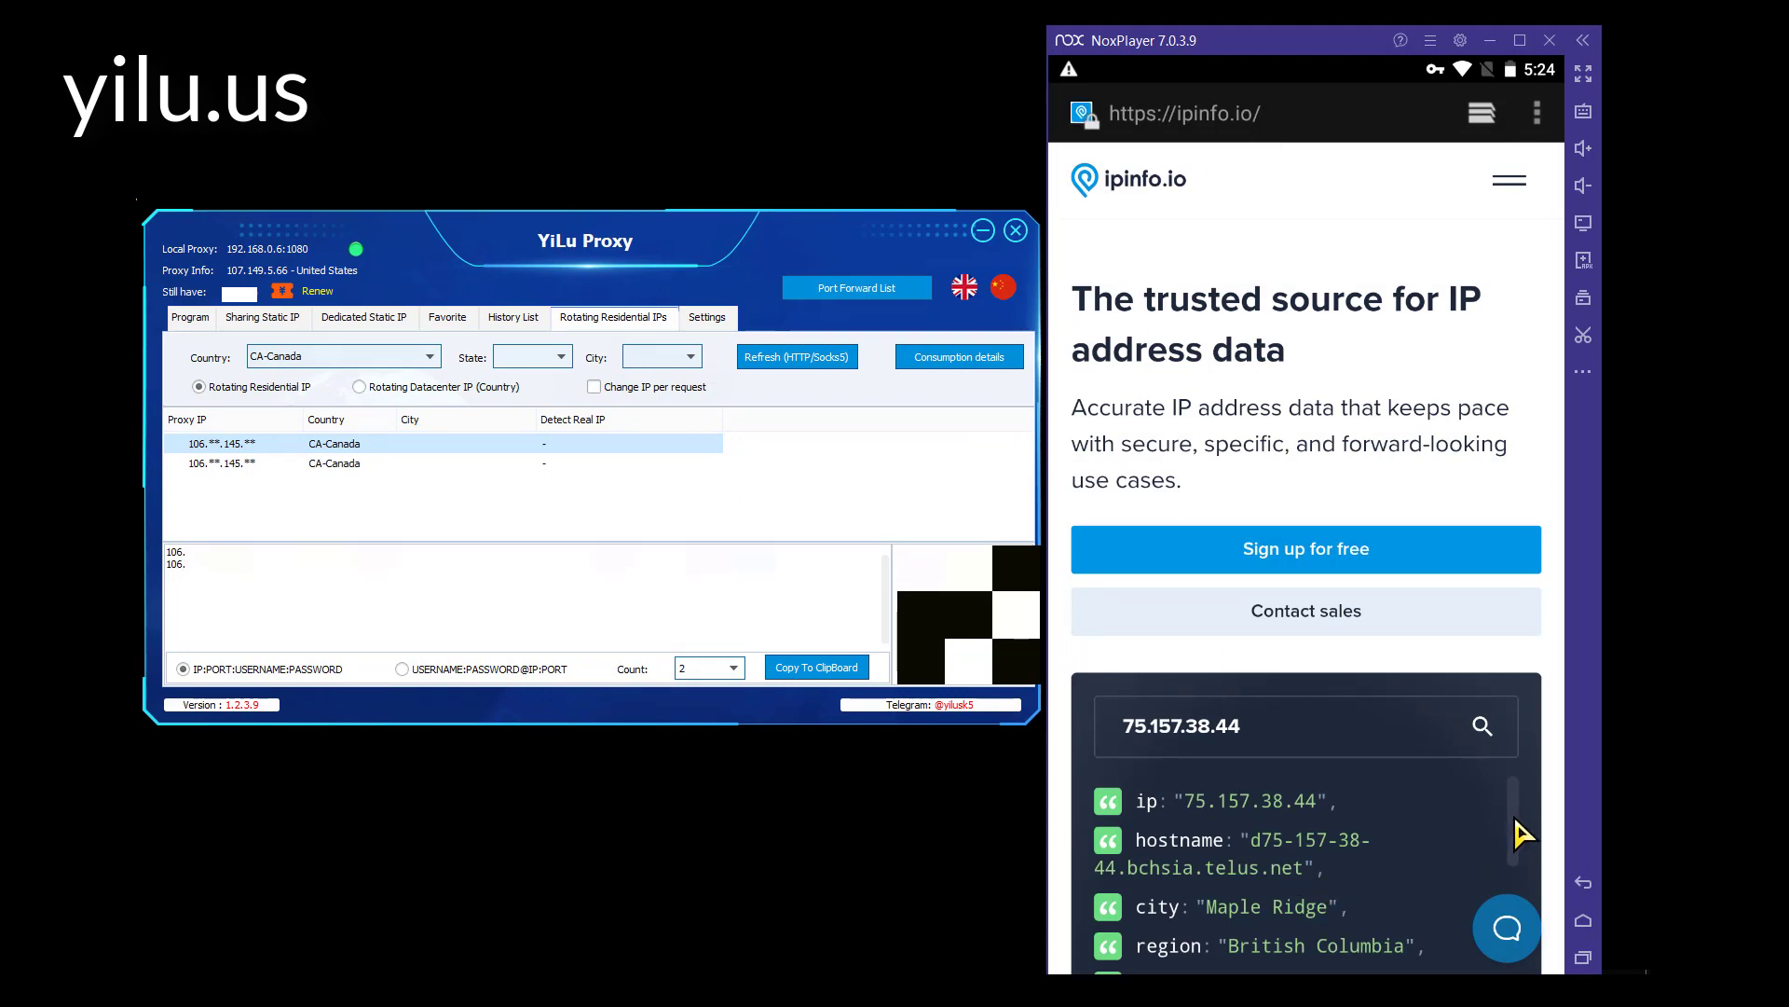
{"action": "left_click_drag", "start_coordinate": [1513, 818], "coordinate": [1513, 838]}
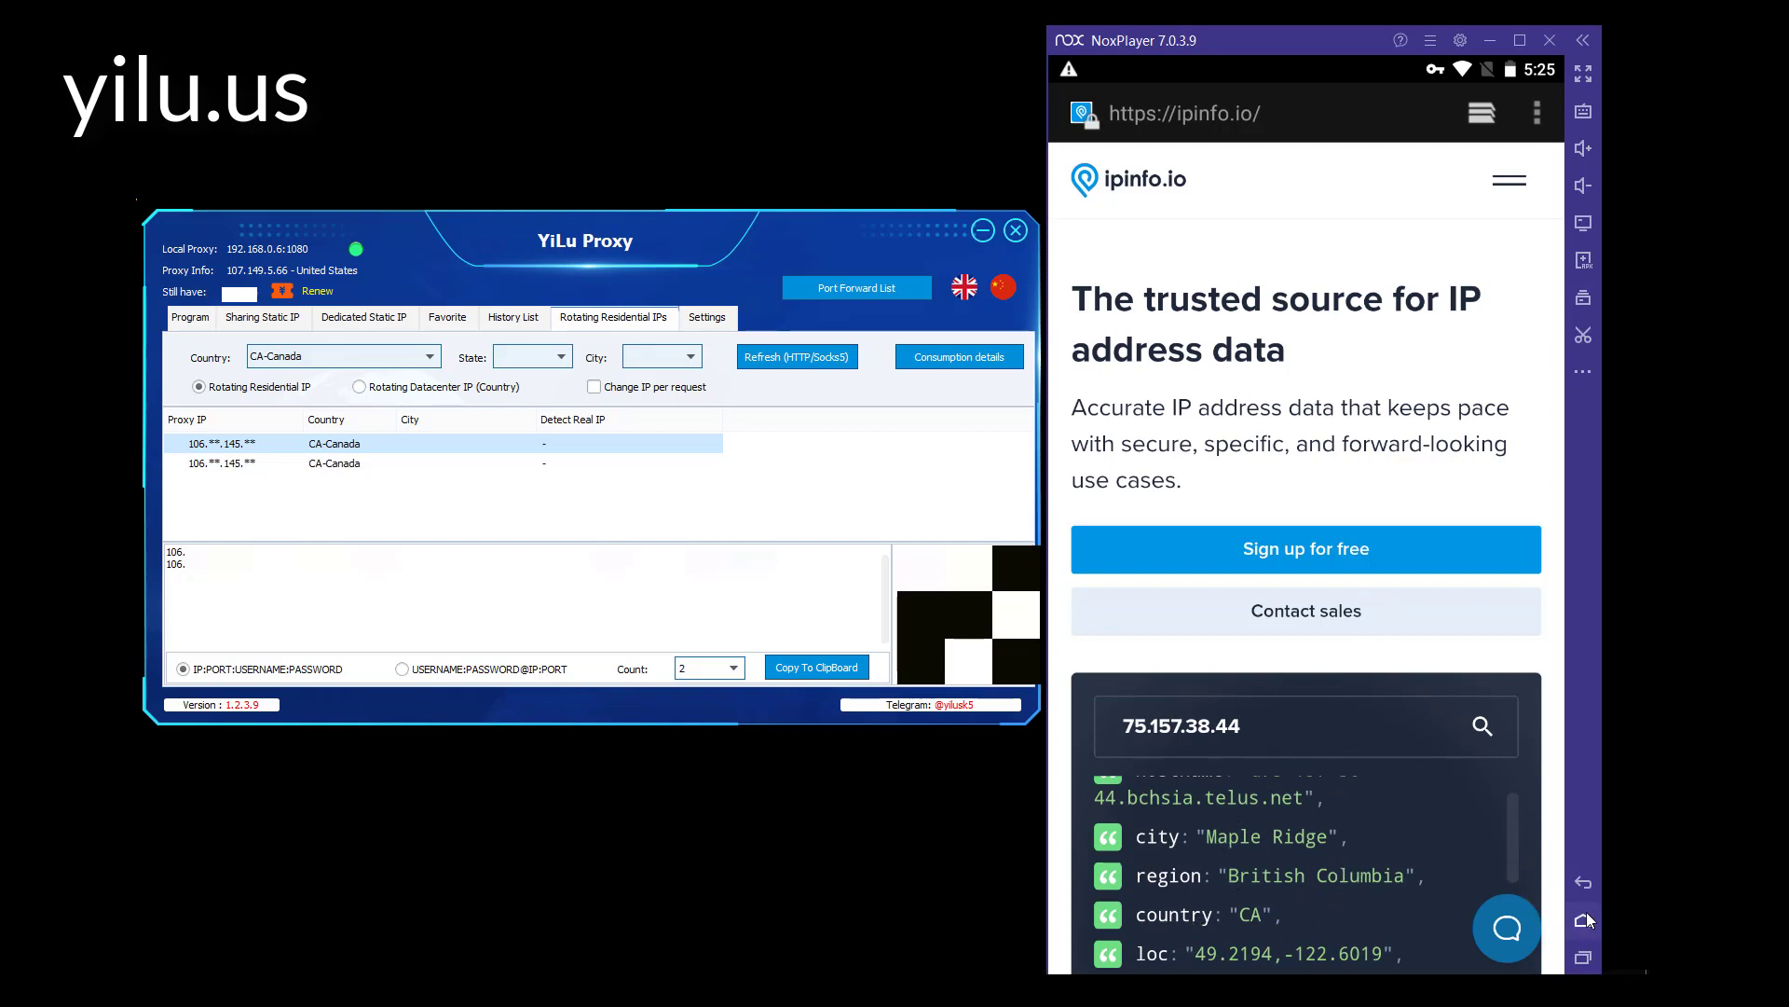
Switch from the Browser back to v2rayNG to view the list of saved Socks configurations.
{"action": "left_click", "coordinate": [1587, 952]}
{"action": "left_click", "coordinate": [1370, 519]}
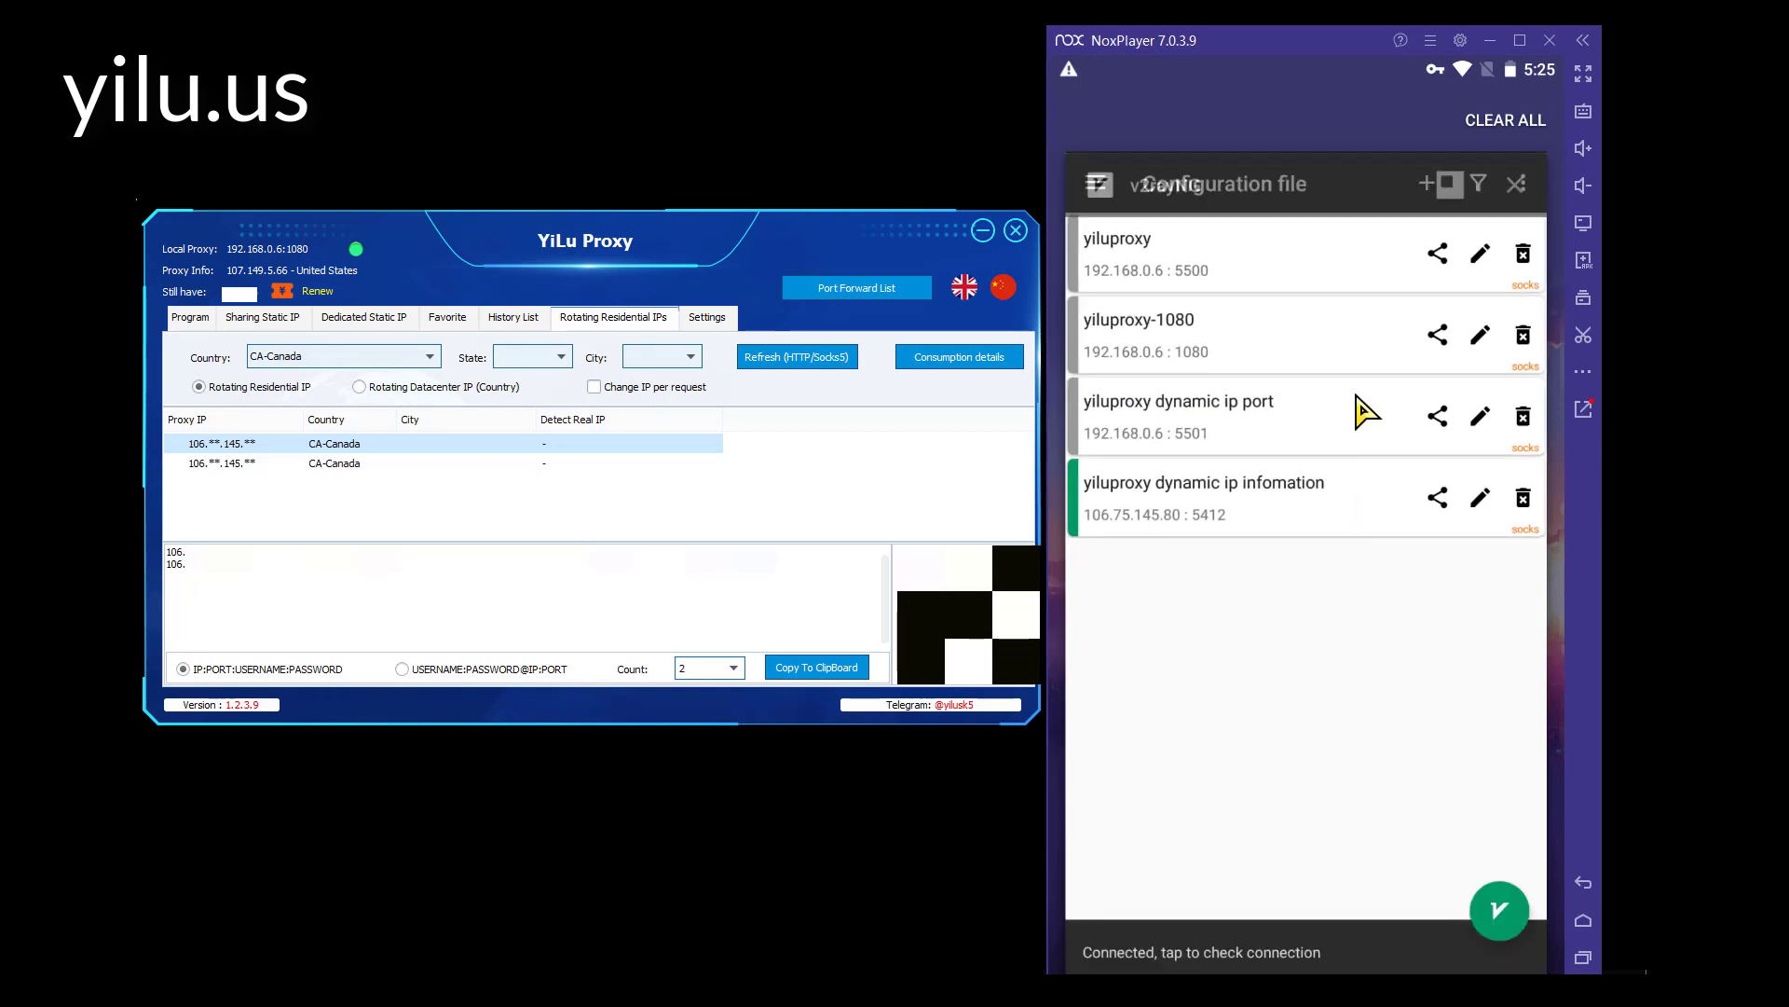